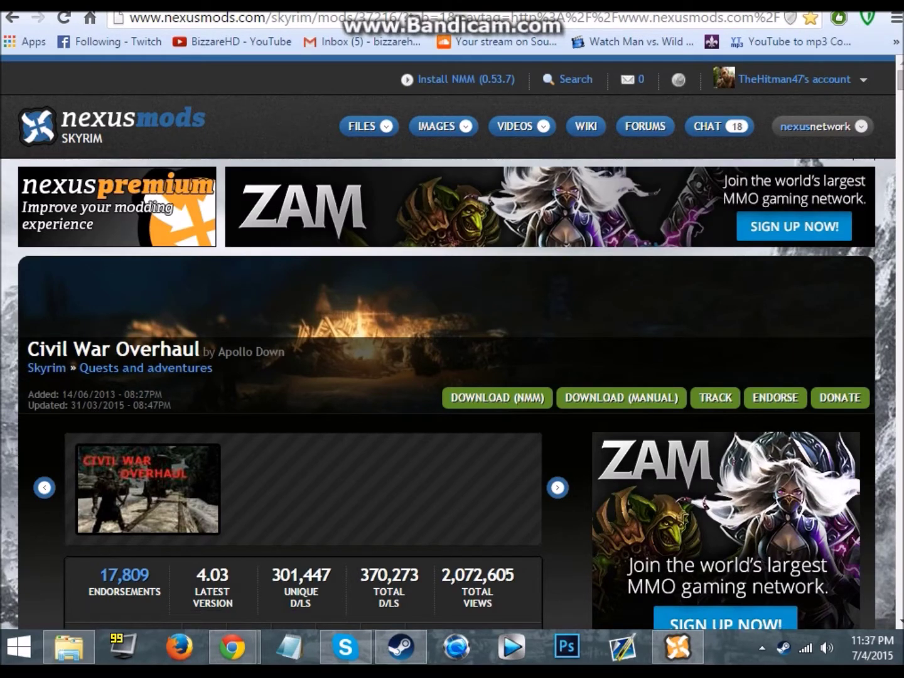
Examine the Civil War Overhaul mod page, especially its installation notes and required tools
drag(24, 347, 199, 349)
scroll(199, 349, down, 14)
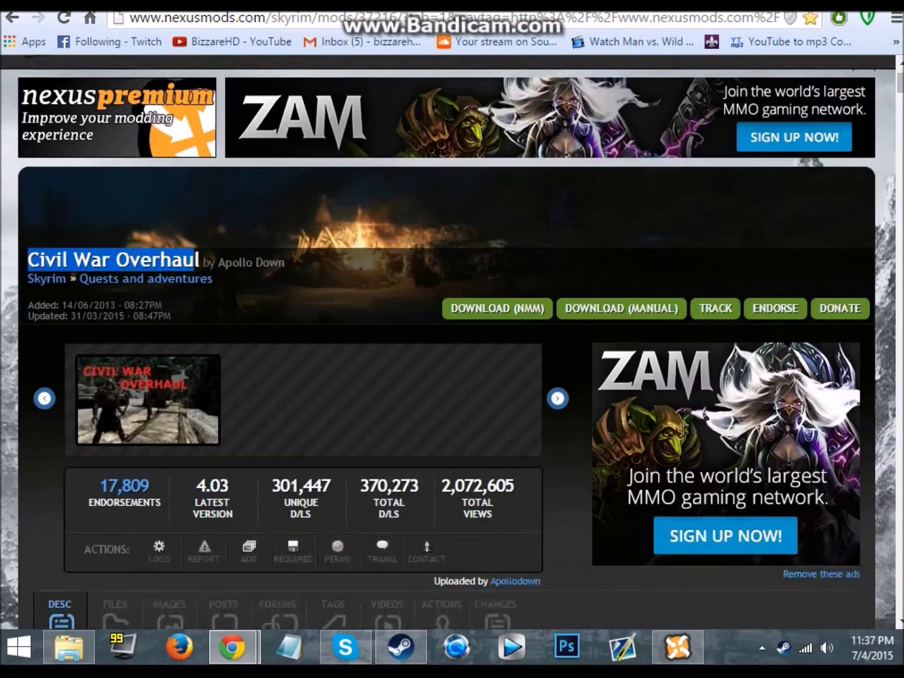
scroll(446, 339, down, 12)
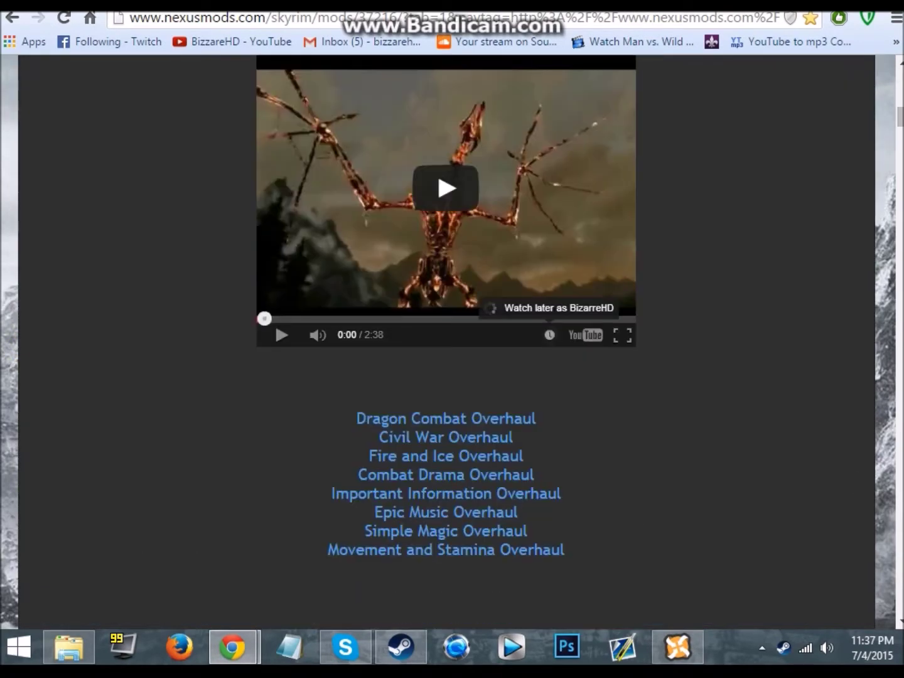
scroll(446, 340, up, 2)
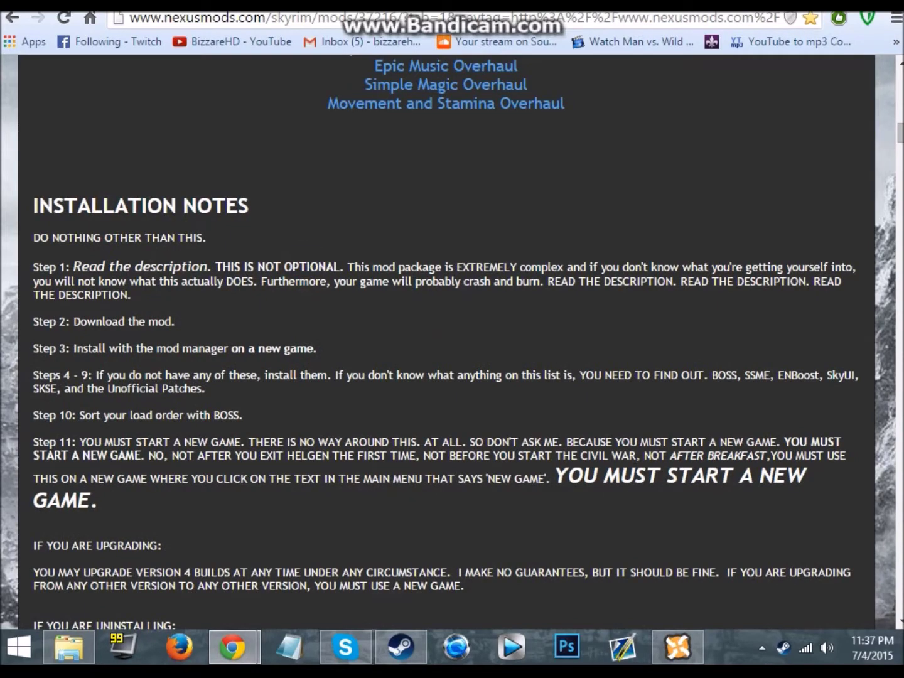
scroll(446, 339, down, 12)
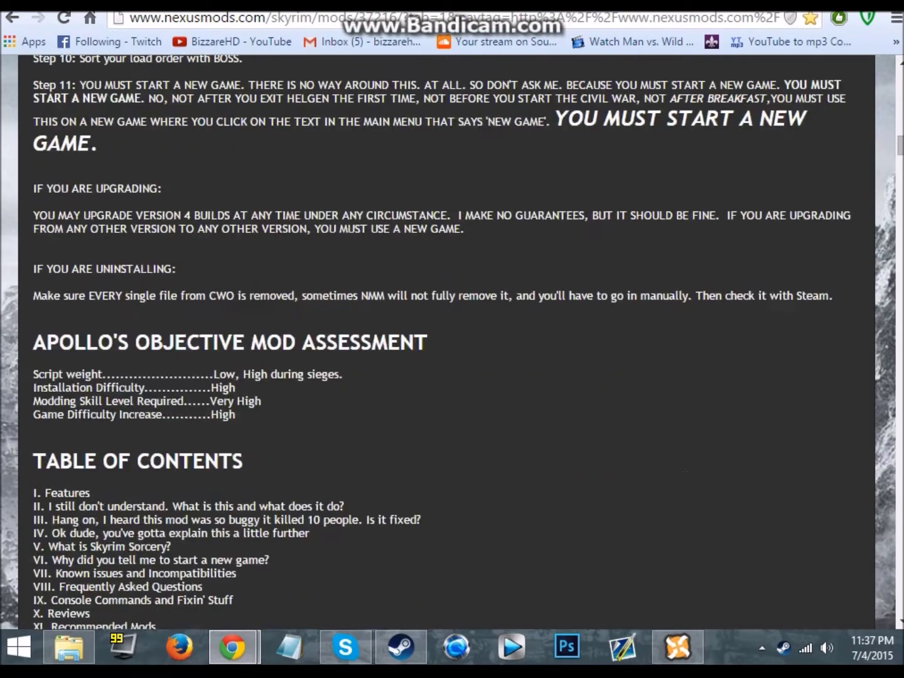
scroll(275, 455, down, 7)
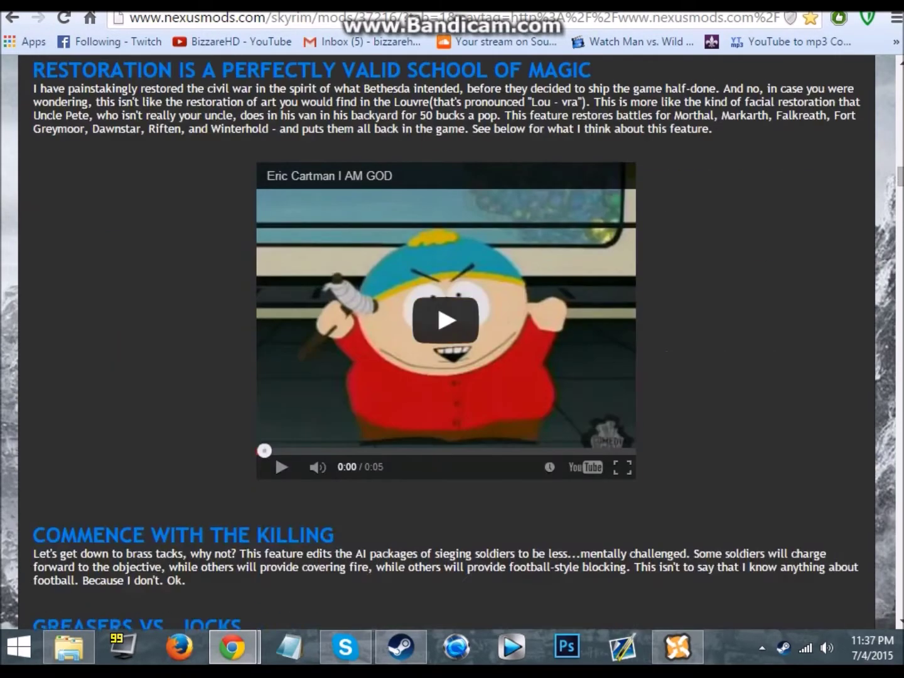
scroll(274, 455, up, 10)
scroll(274, 455, up, 8)
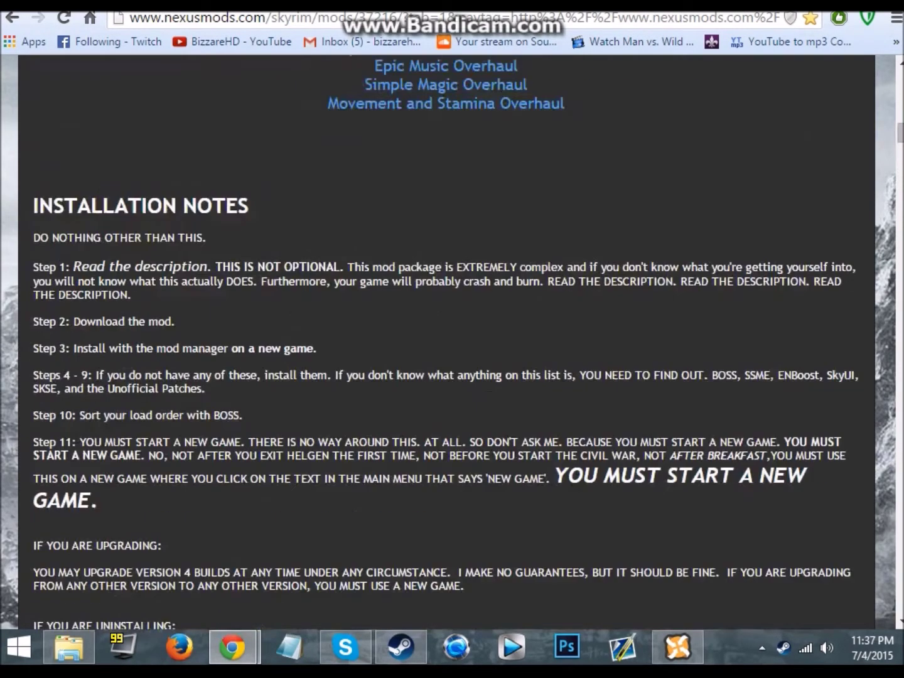
drag(74, 268, 548, 267)
click(641, 263)
double_click(724, 377)
click(725, 376)
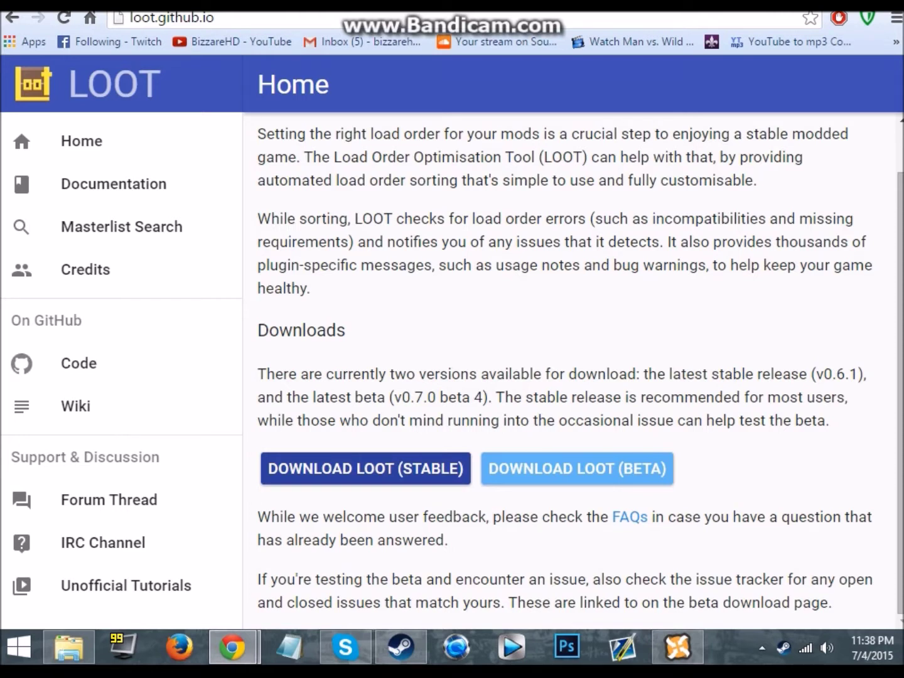
Download LOOT.Installer.exe from the stable LOOT v0.6.1 release page on GitHub
click(379, 469)
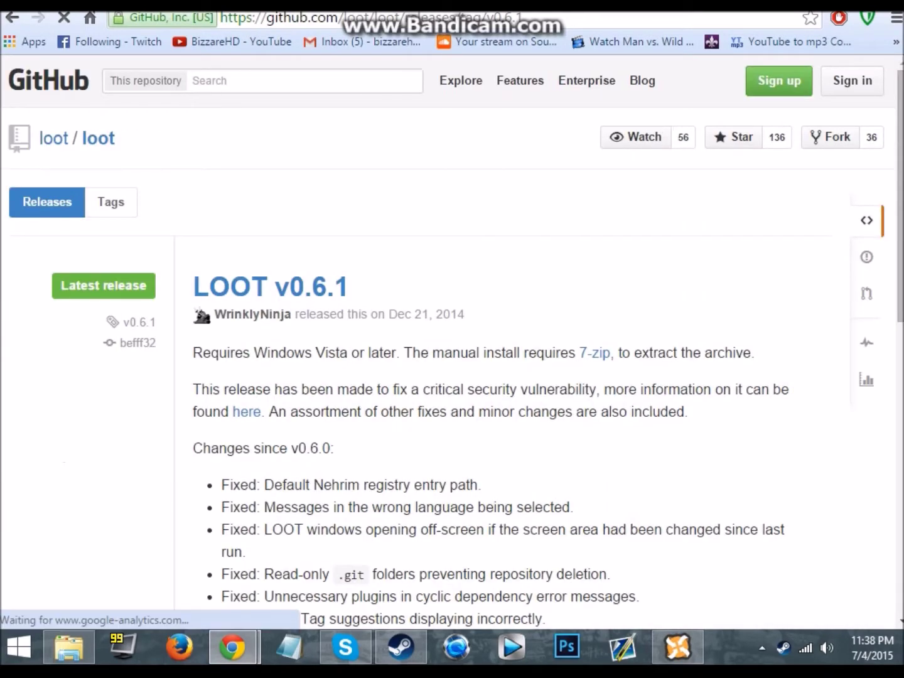
scroll(452, 332, down, 5)
scroll(452, 333, down, 5)
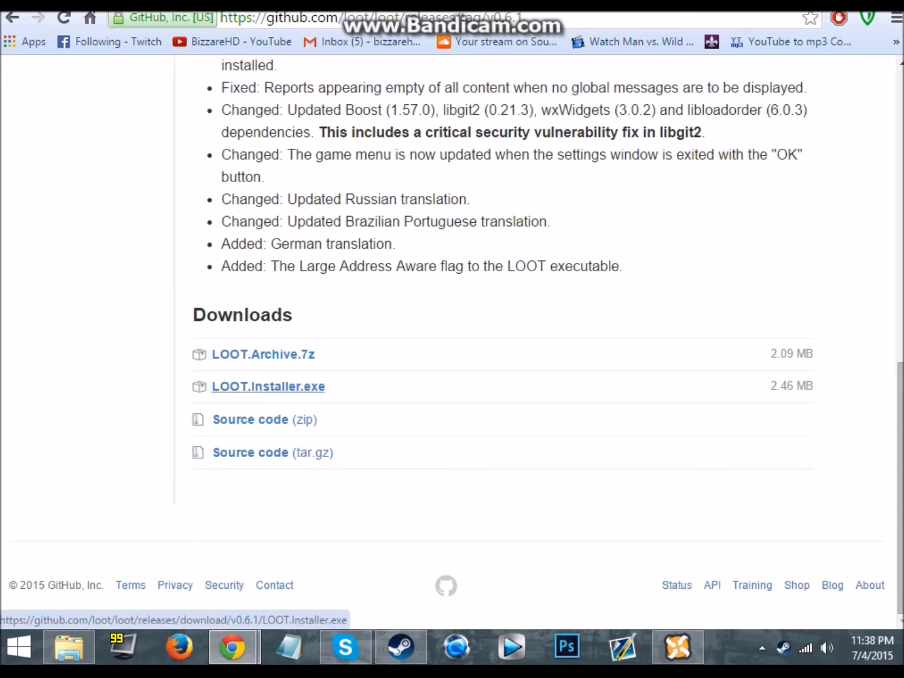
click(311, 390)
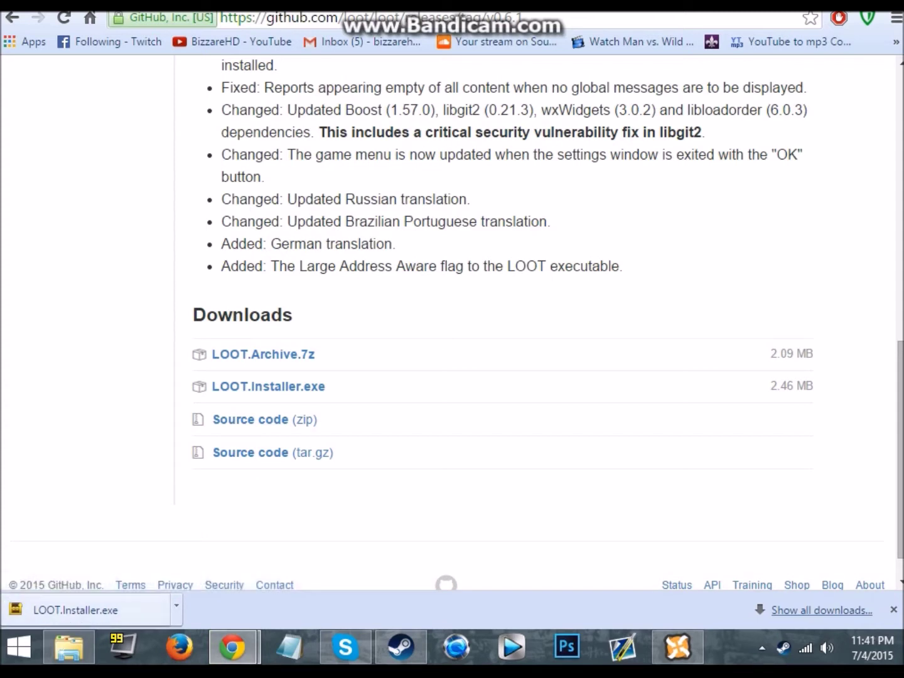
Launch the downloaded LOOT installer with English as its language, and cancel the upgrade of the existing installation
click(76, 609)
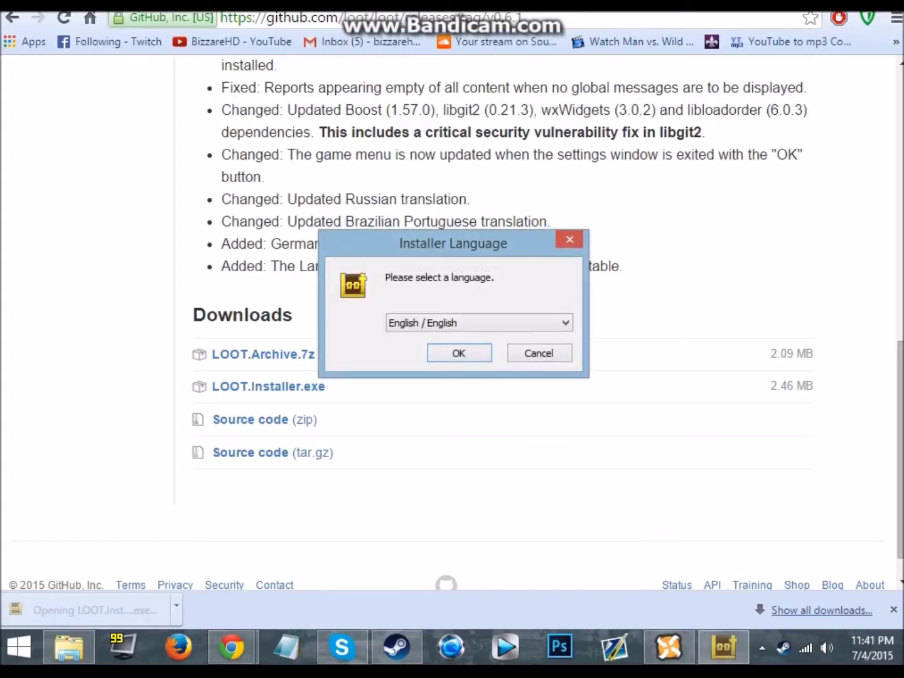
click(459, 353)
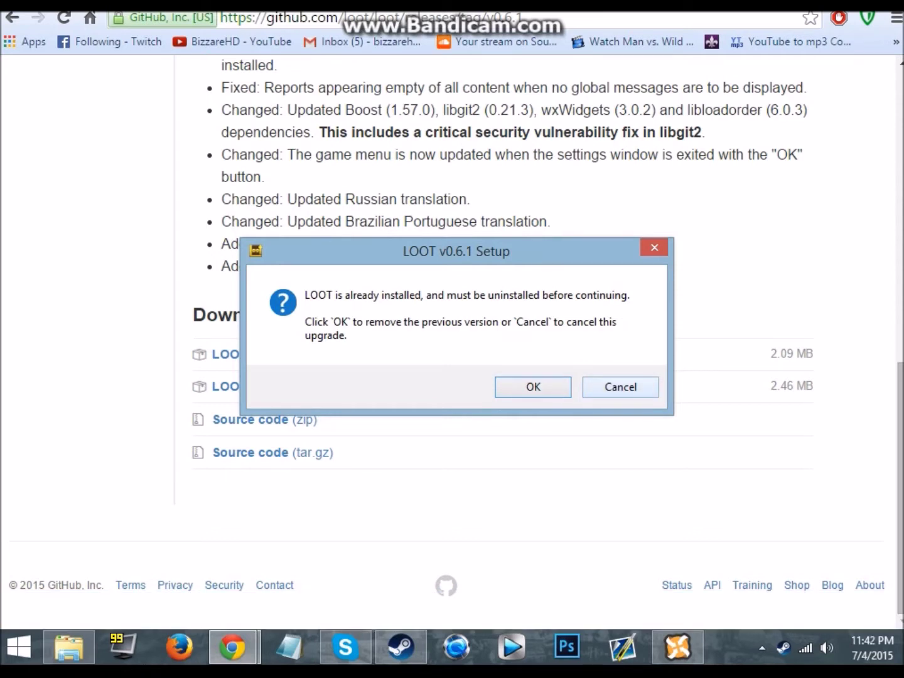
click(617, 388)
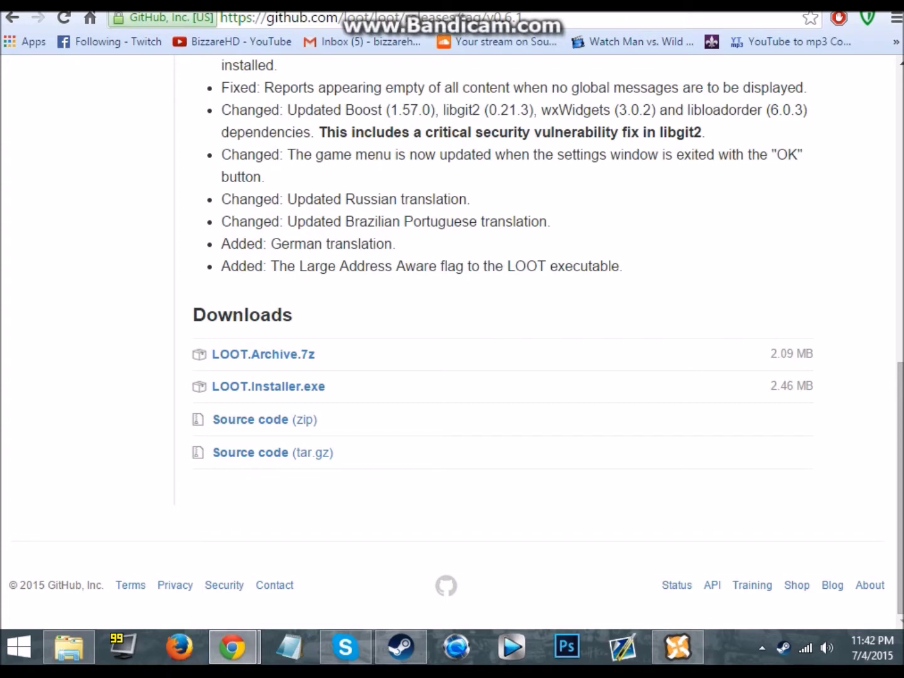
Go through the open SkyUI, Unofficial Skyrim Patch and Civil War Overhaul pages to the Skyrim Script Extender page
key(ctrl+Tab)
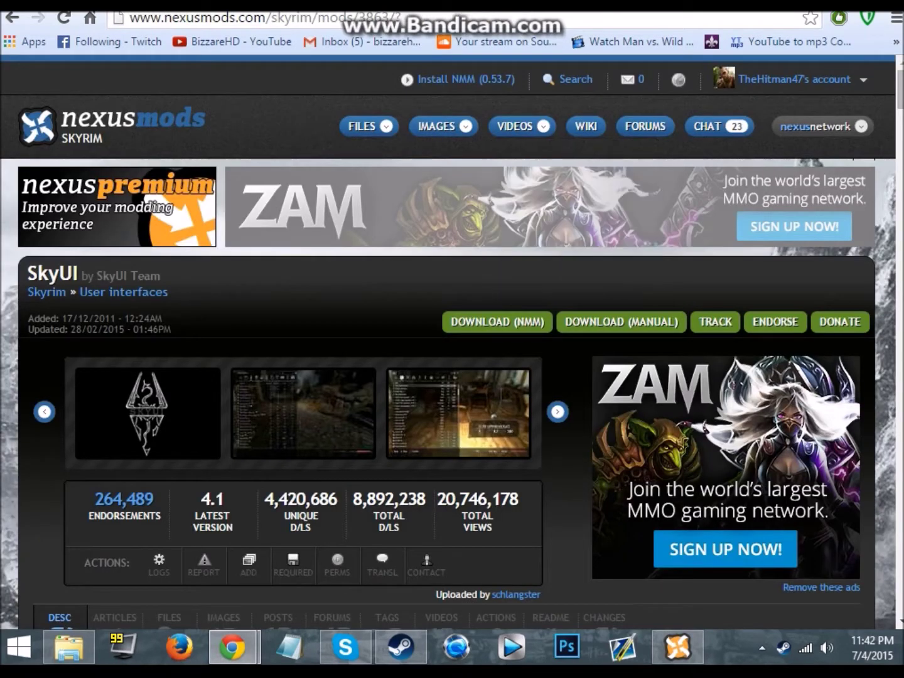
key(ctrl+Tab)
key(ctrl+Tab)
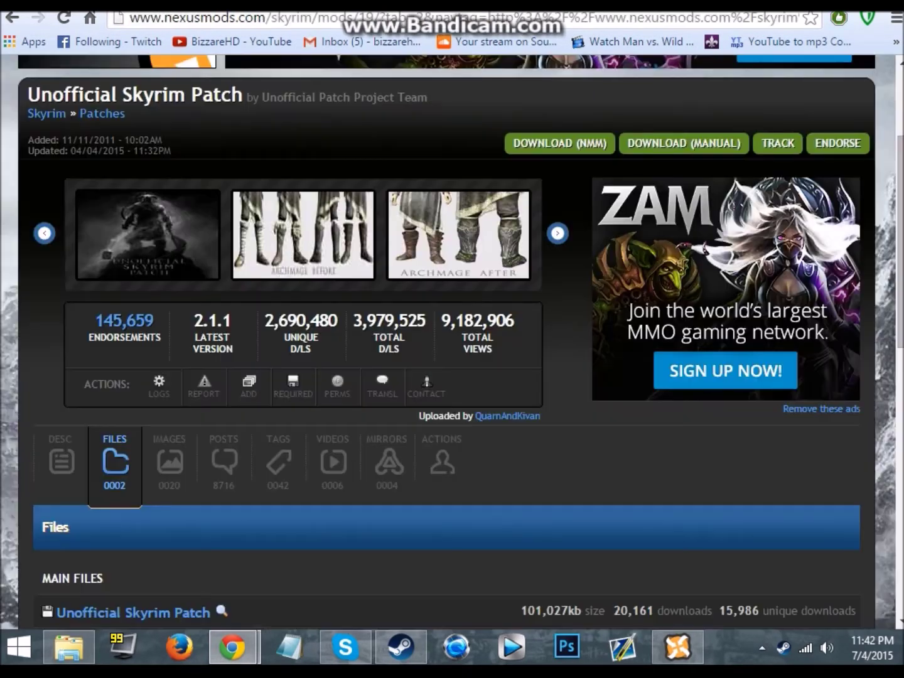
key(ctrl+Tab)
key(ctrl+Tab)
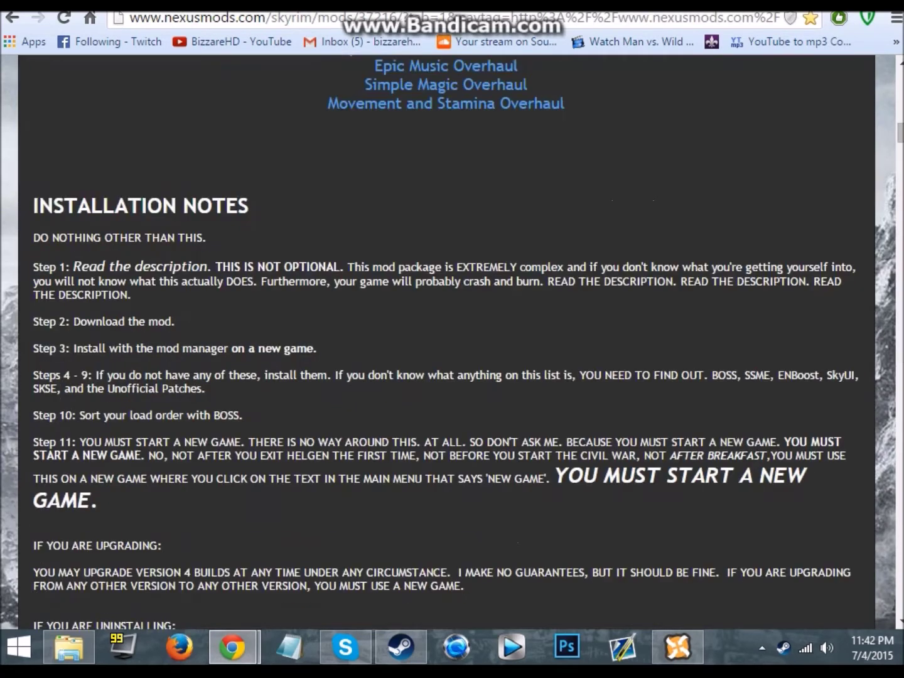
key(ctrl+Tab)
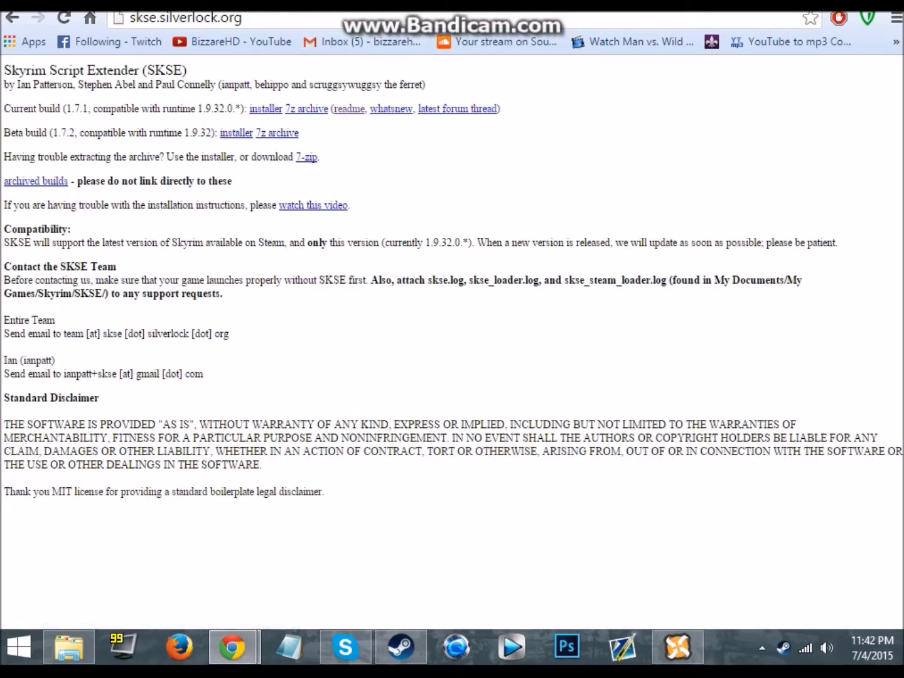
Compare the current build 1.7.1 with the beta build 1.7.2 on the SKSE page
drag(4, 133, 100, 133)
click(116, 133)
drag(28, 108, 81, 108)
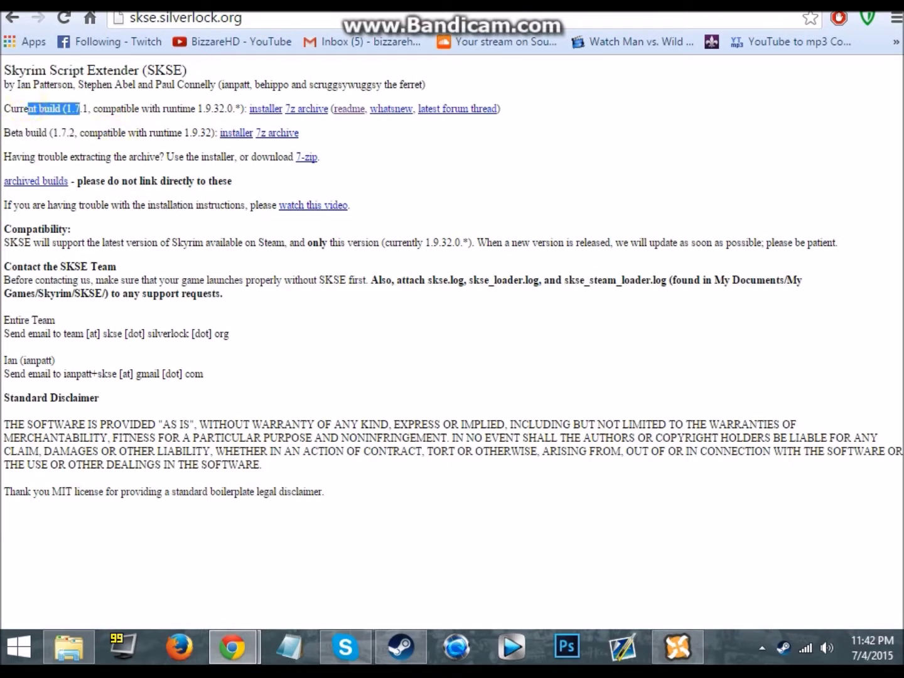
click(99, 107)
click(71, 157)
drag(71, 157, 53, 132)
click(53, 132)
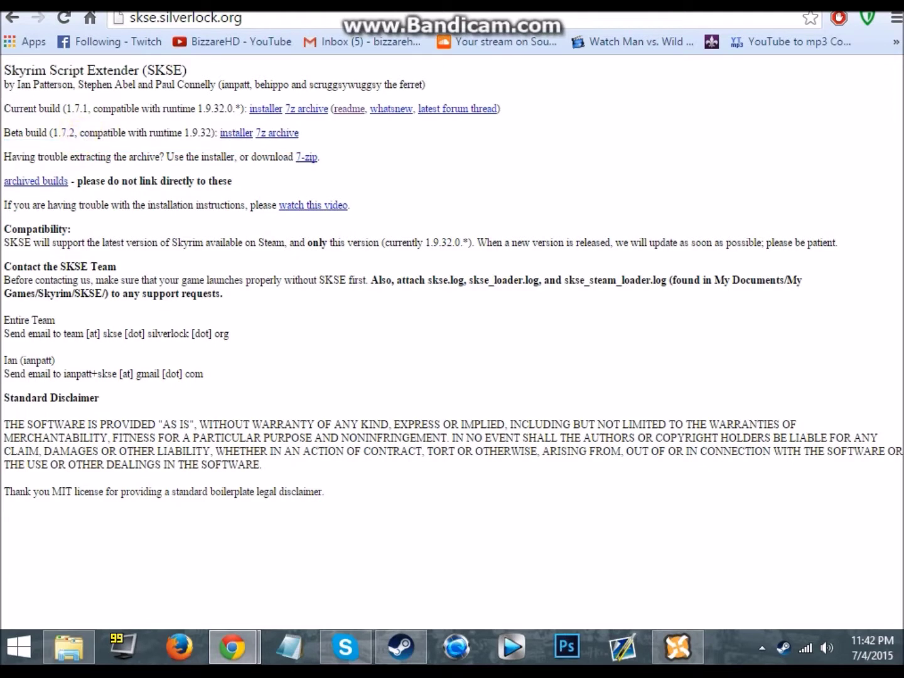
Download and launch the current SKSE 1.7.1 installer, choosing the Skyrim folder under Steam\steamapps\common as the installation directory
click(266, 108)
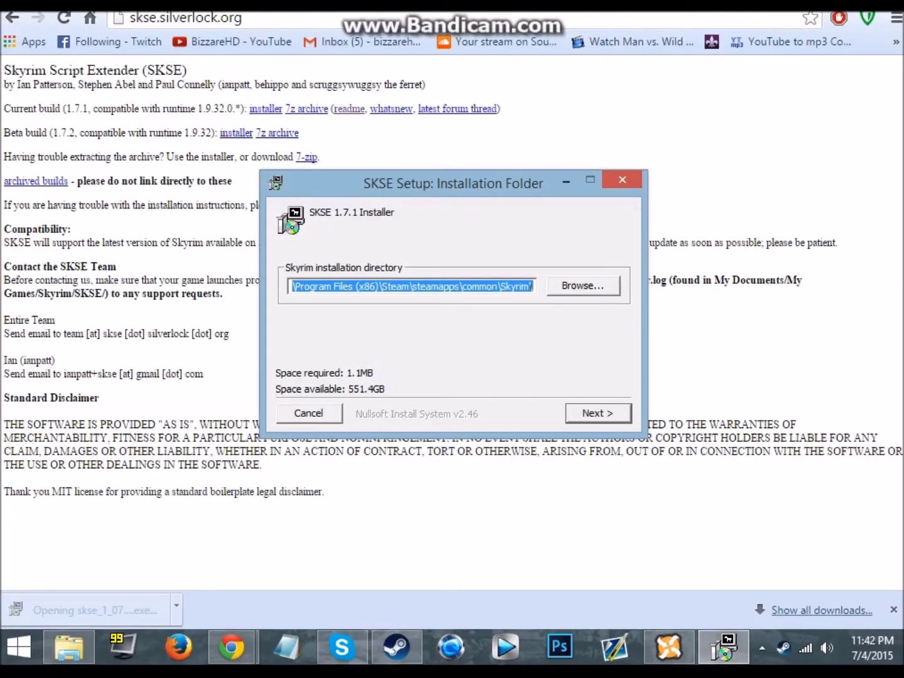
click(578, 287)
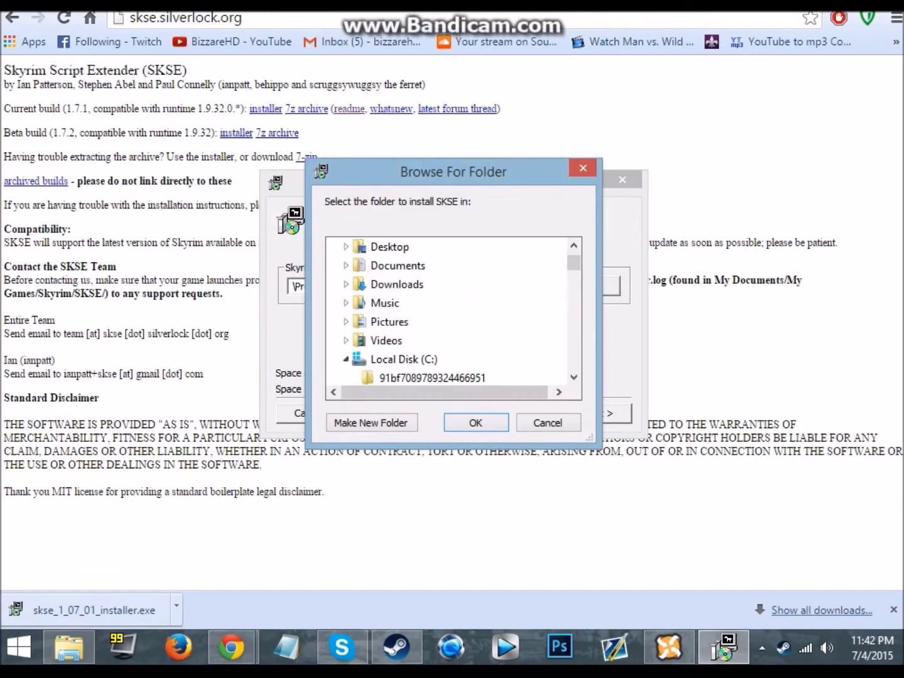
scroll(453, 310, down, 15)
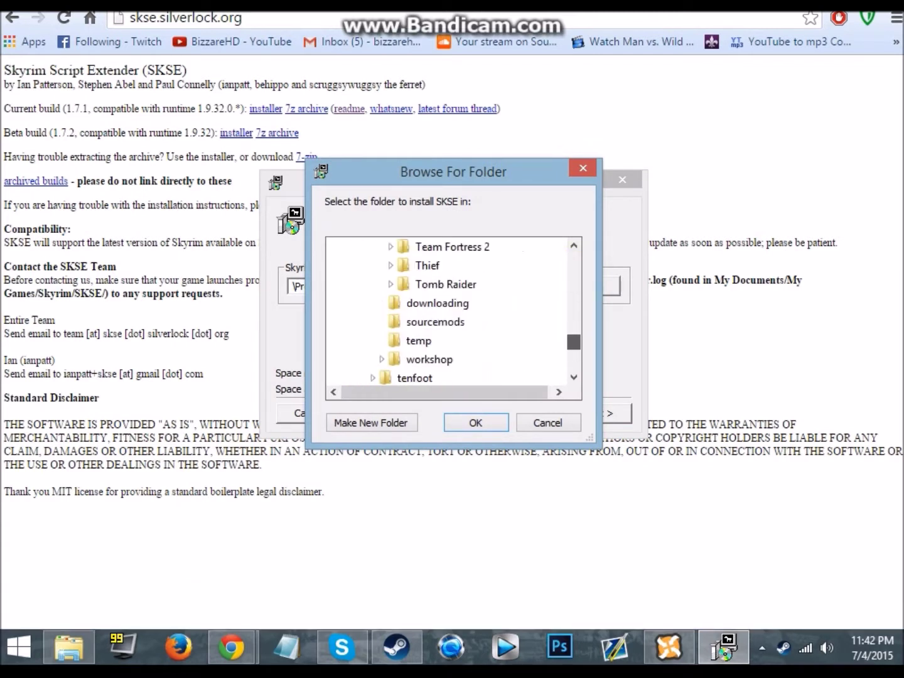
scroll(434, 341, up, 3)
double_click(433, 342)
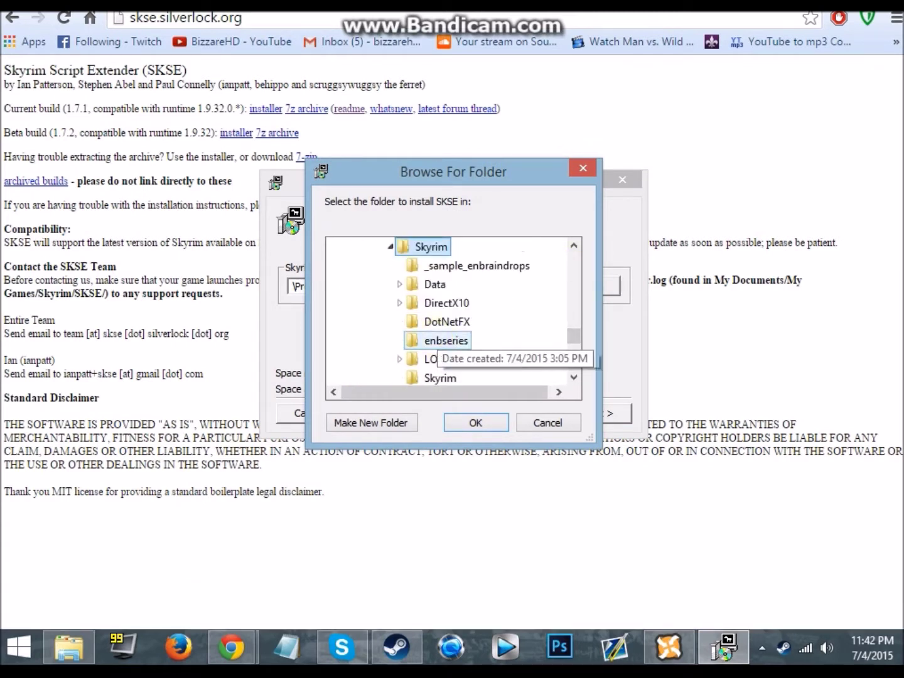
scroll(437, 343, up, 10)
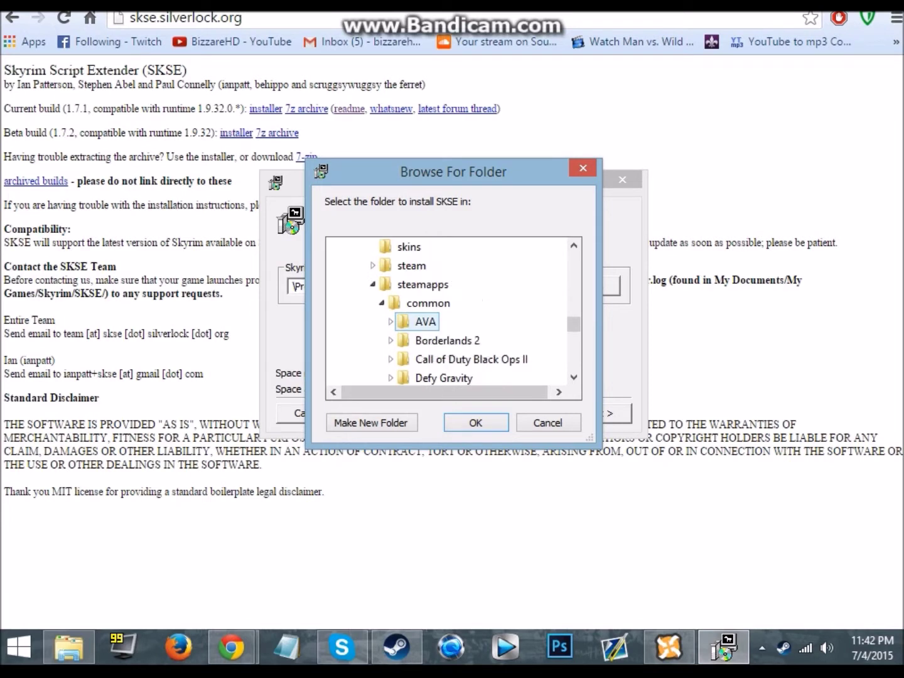
scroll(456, 311, up, 6)
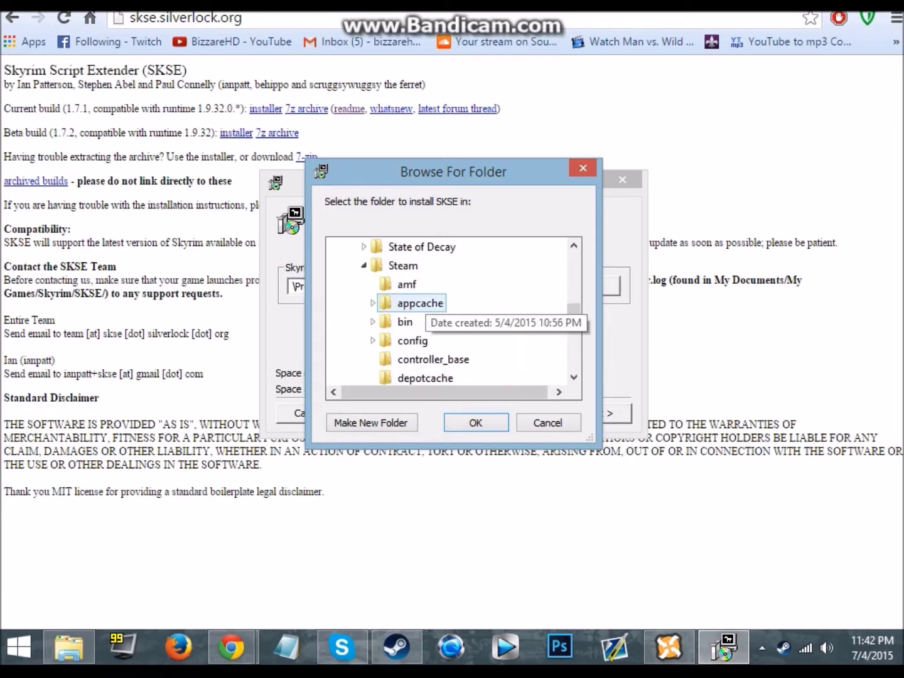
scroll(454, 311, down, 1)
scroll(415, 295, down, 2)
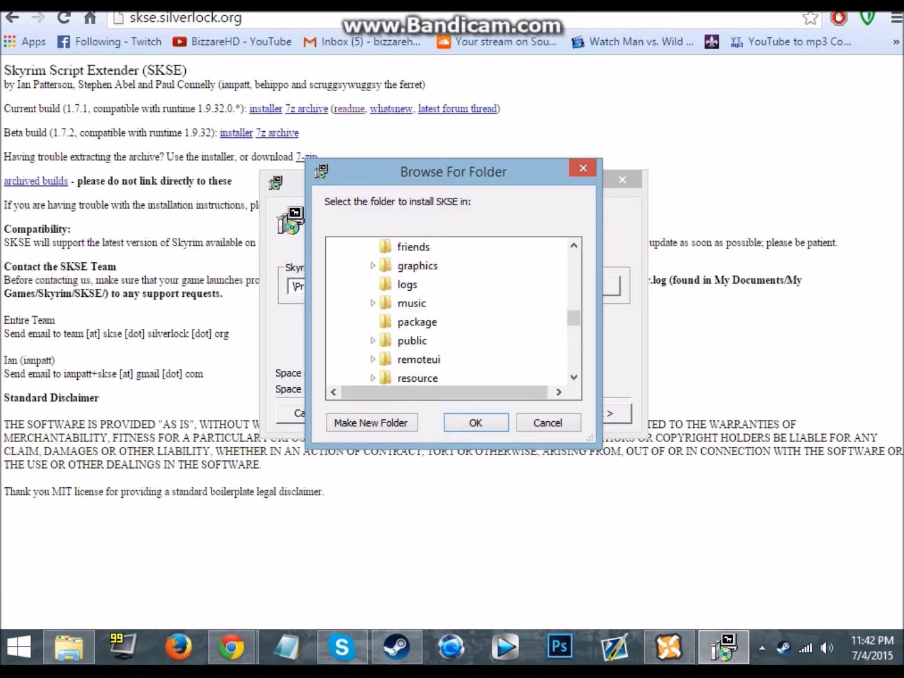
scroll(427, 358, down, 2)
scroll(453, 310, down, 9)
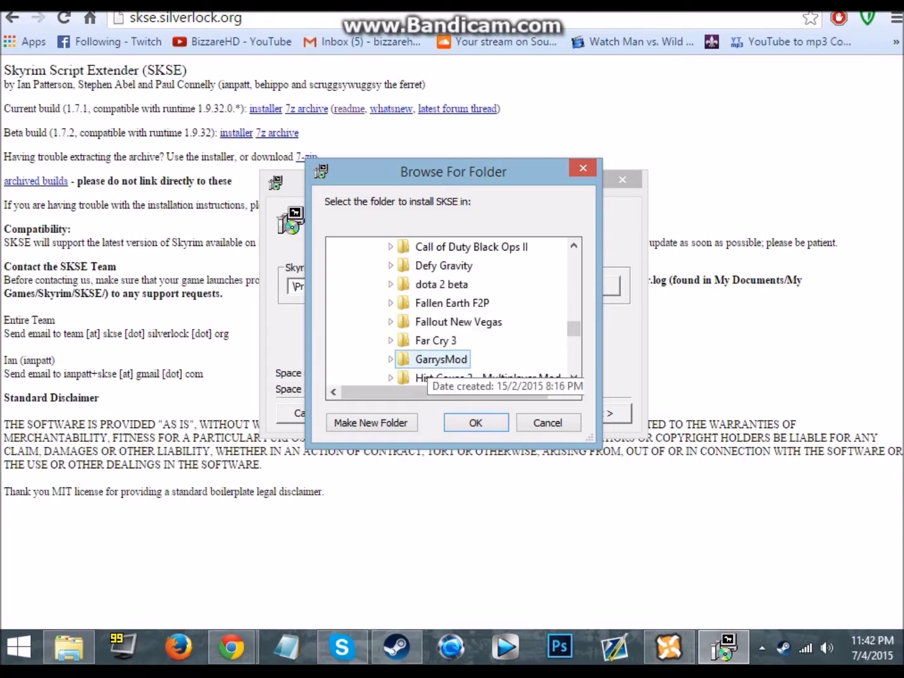
key(Return)
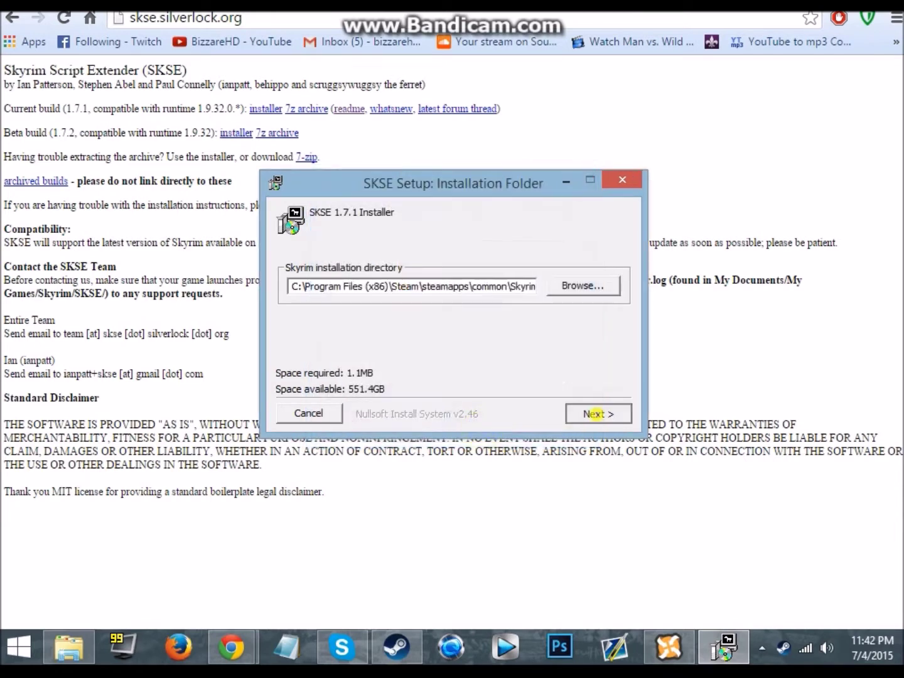
Install SKSE Core with the Desktop Shortcut component and close the finished setup
key(Return)
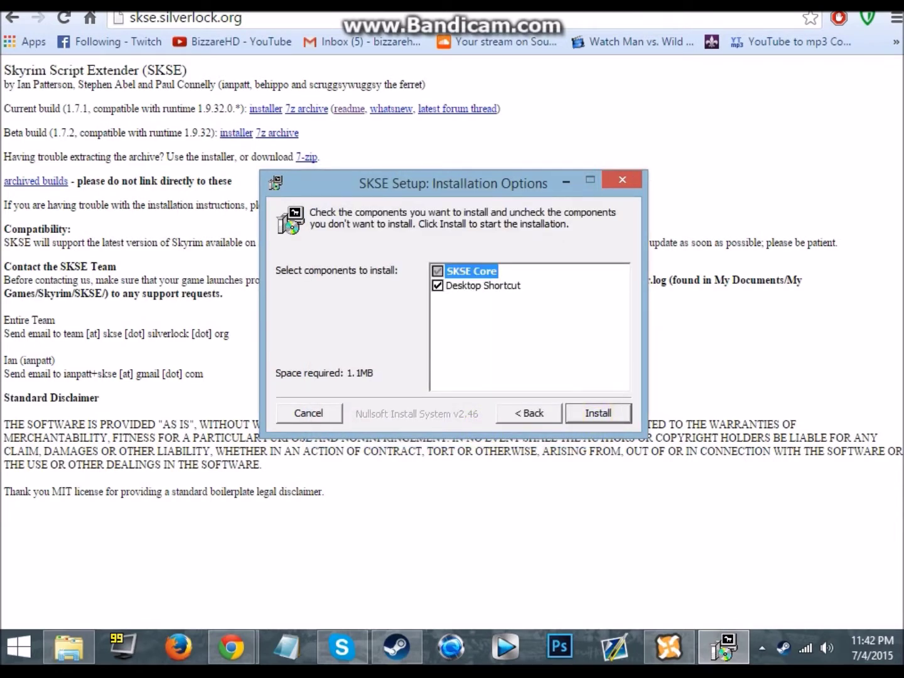
key(Return)
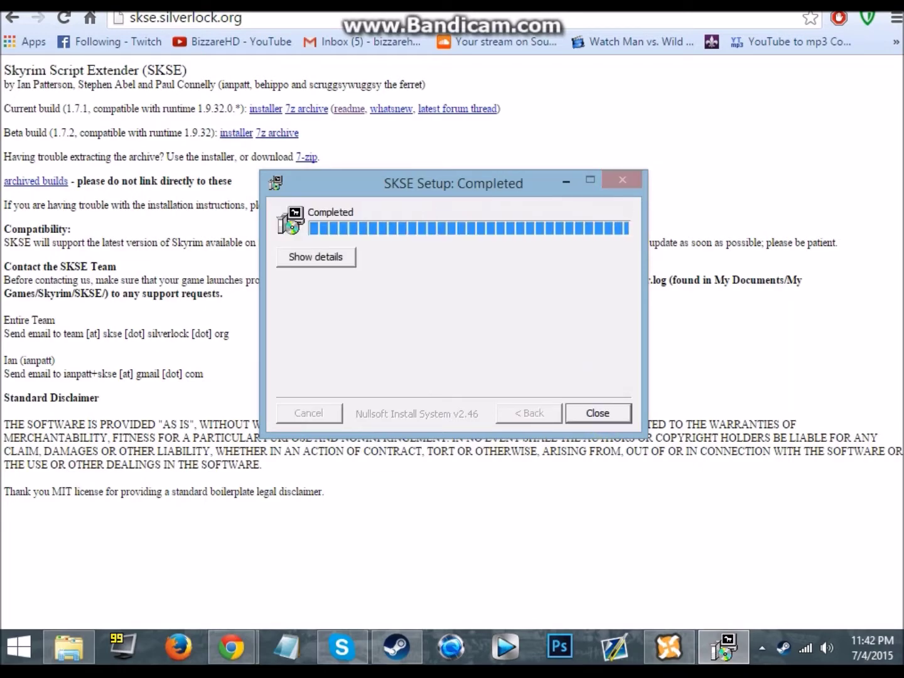
key(Return)
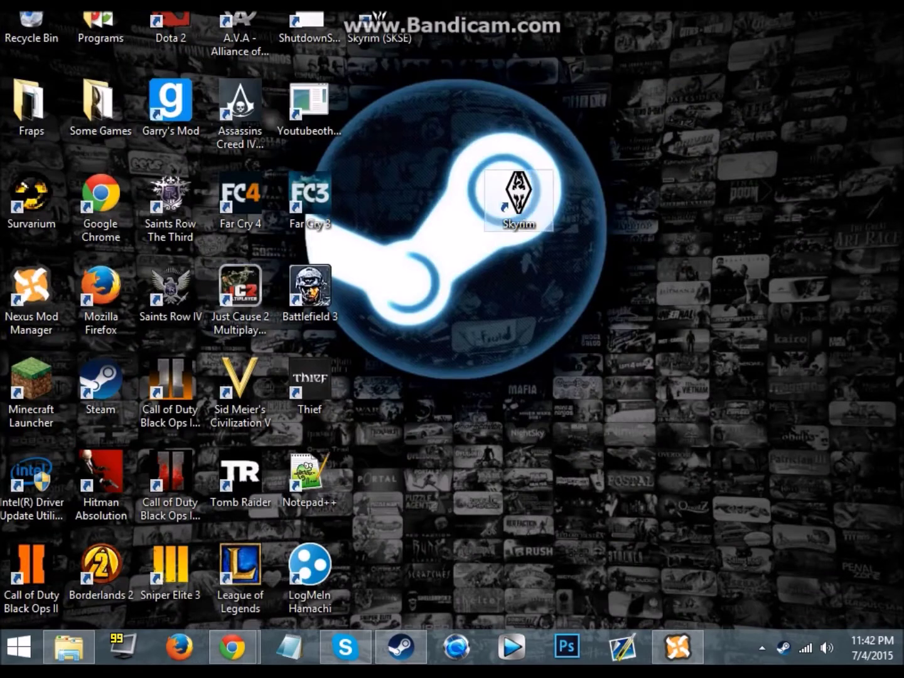
Delete the Skyrim (SKSE) desktop shortcut and shift the Skyrim shortcut one grid place toward the other icons, then return to Chrome
drag(381, 22, 381, 194)
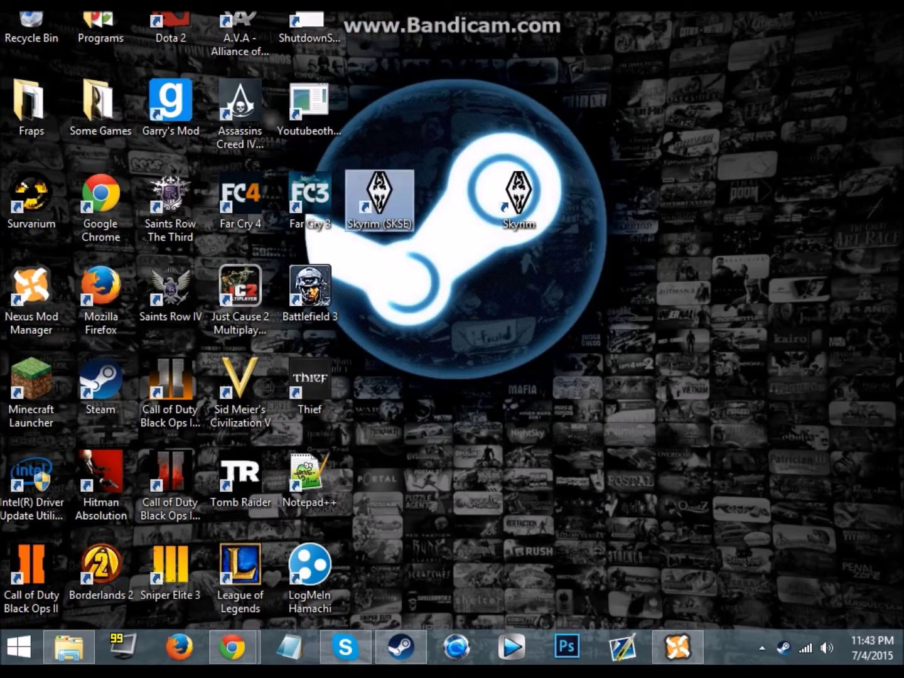
key(Delete)
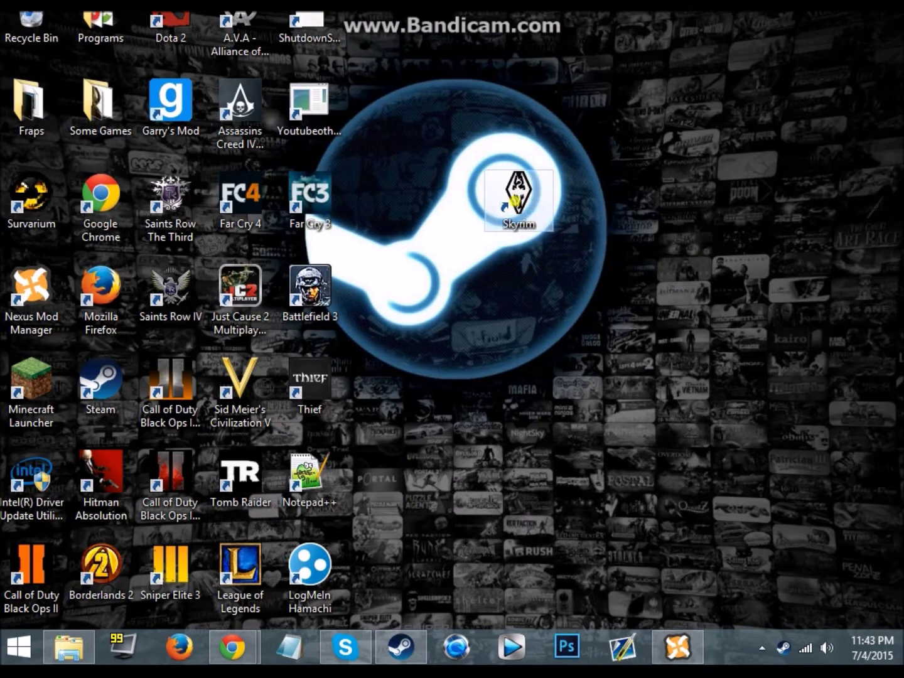
drag(514, 200, 443, 201)
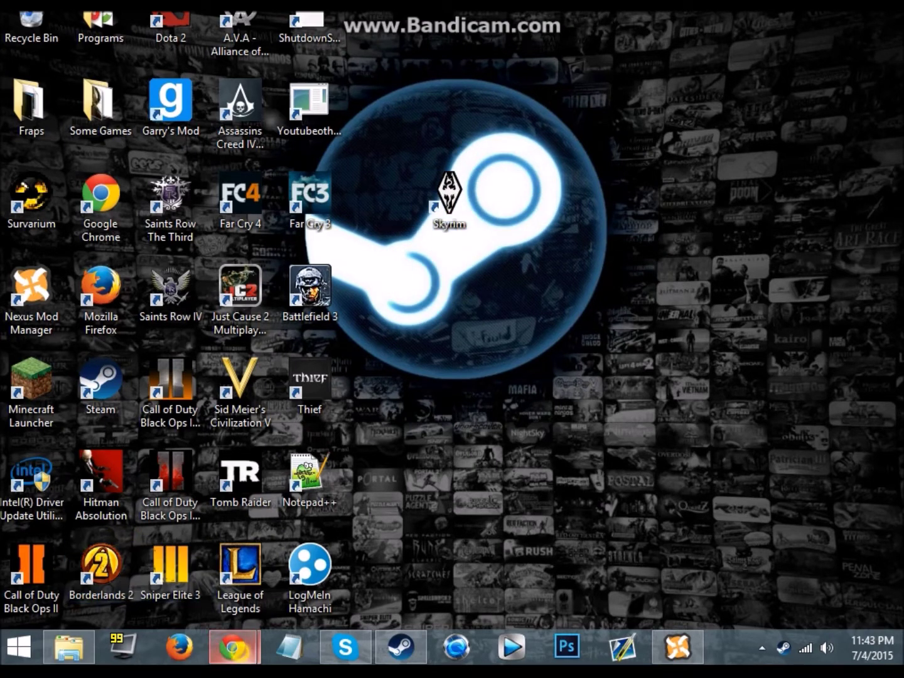
click(234, 647)
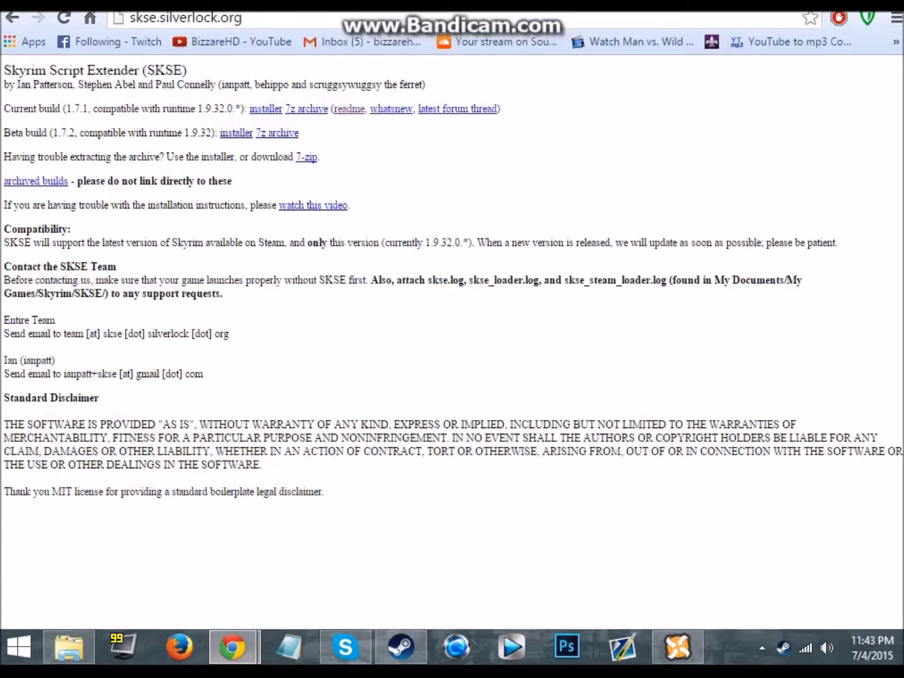
Check the tools required in the Civil War Overhaul installation notes, focusing on SSME and ENBoost
key(ctrl+Tab)
key(ctrl+Tab)
key(ctrl+shift+Tab)
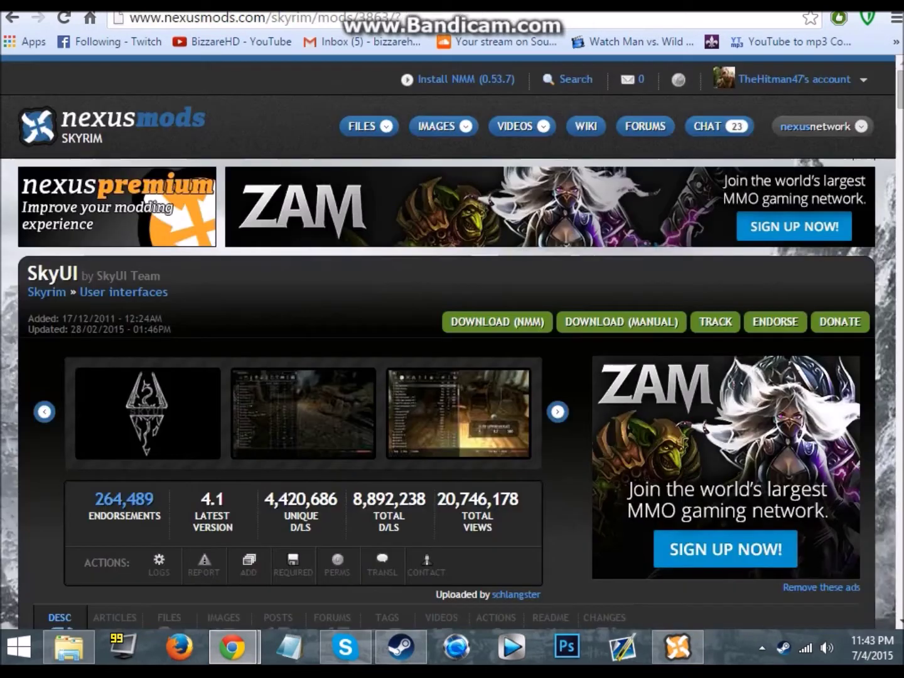
key(ctrl+Tab)
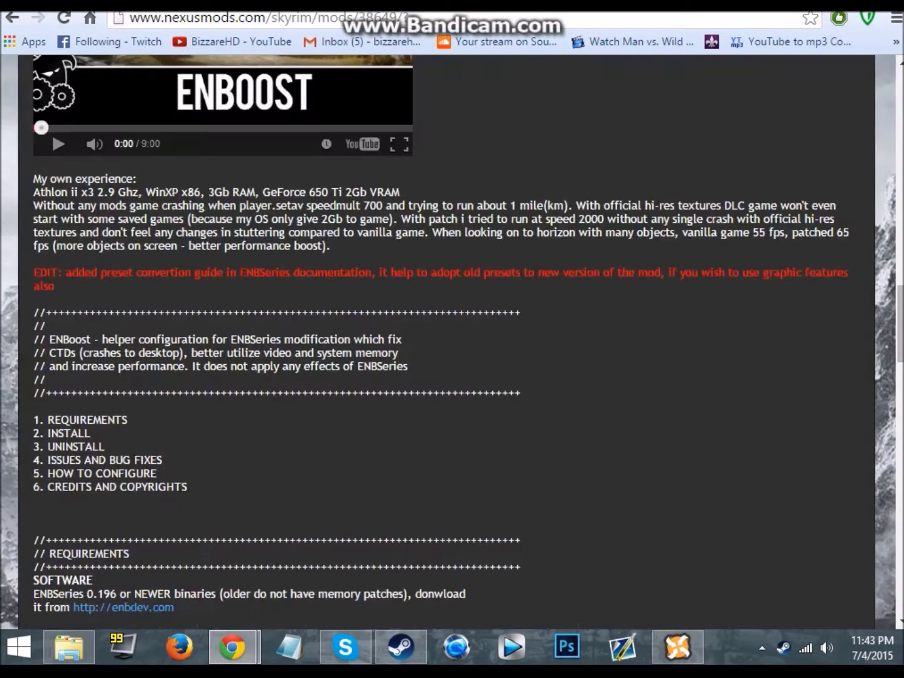
key(ctrl+Tab)
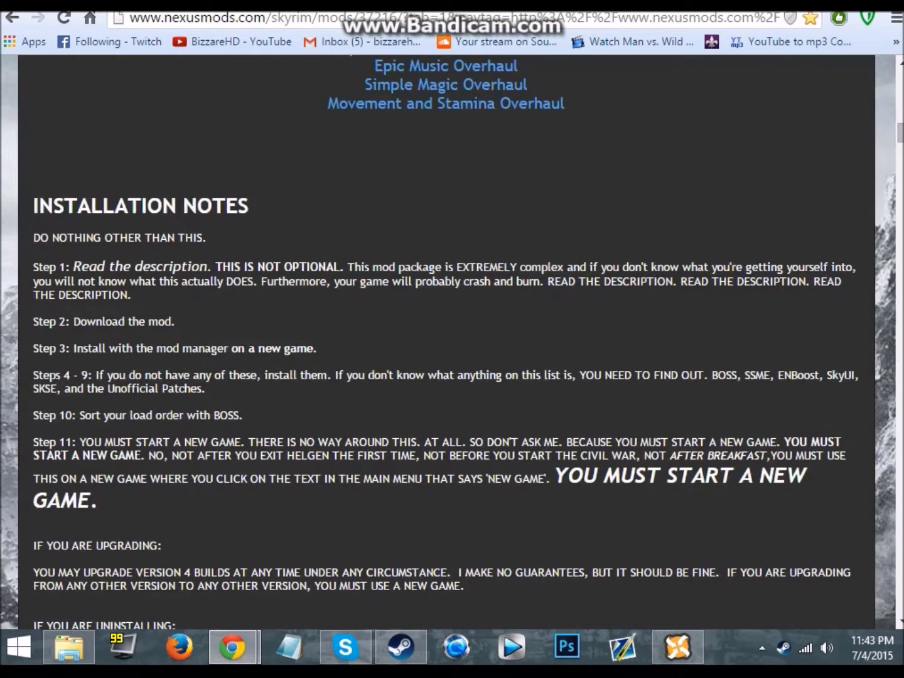
double_click(755, 376)
double_click(785, 375)
click(800, 370)
Examine the ENBoost mod page's description and requirements for the needed ENBSeries version
key(ctrl+Tab)
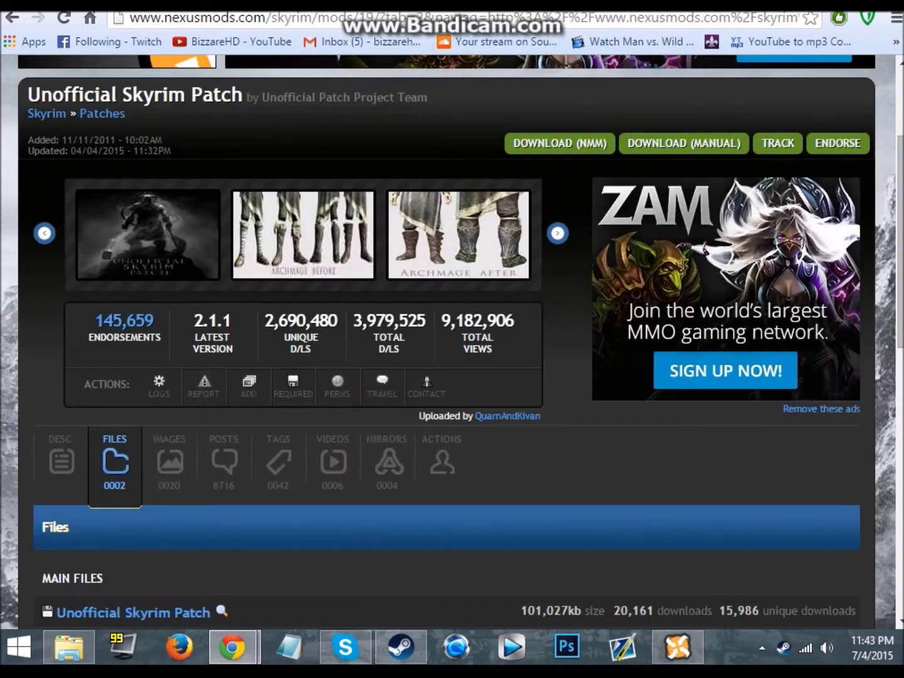
key(ctrl+Tab)
scroll(292, 395, up, 15)
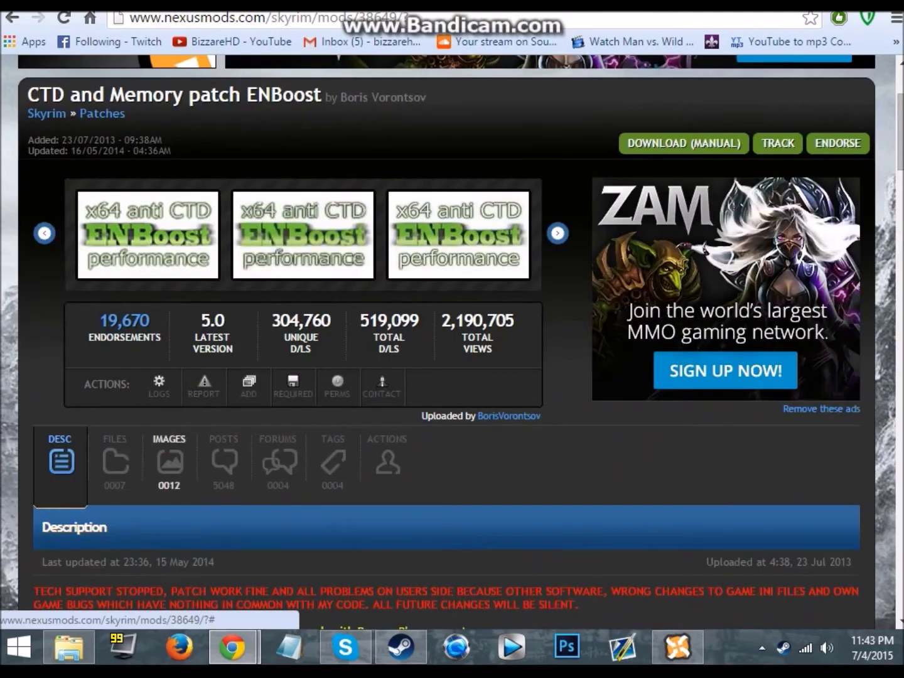
scroll(446, 332, down, 15)
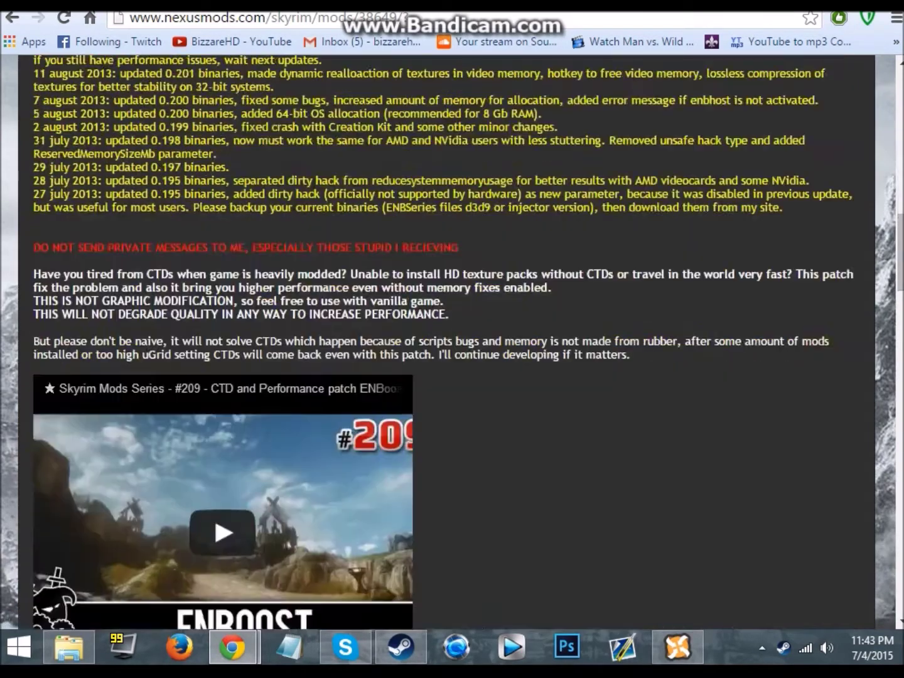
scroll(446, 339, down, 4)
scroll(446, 339, up, 6)
scroll(446, 339, down, 7)
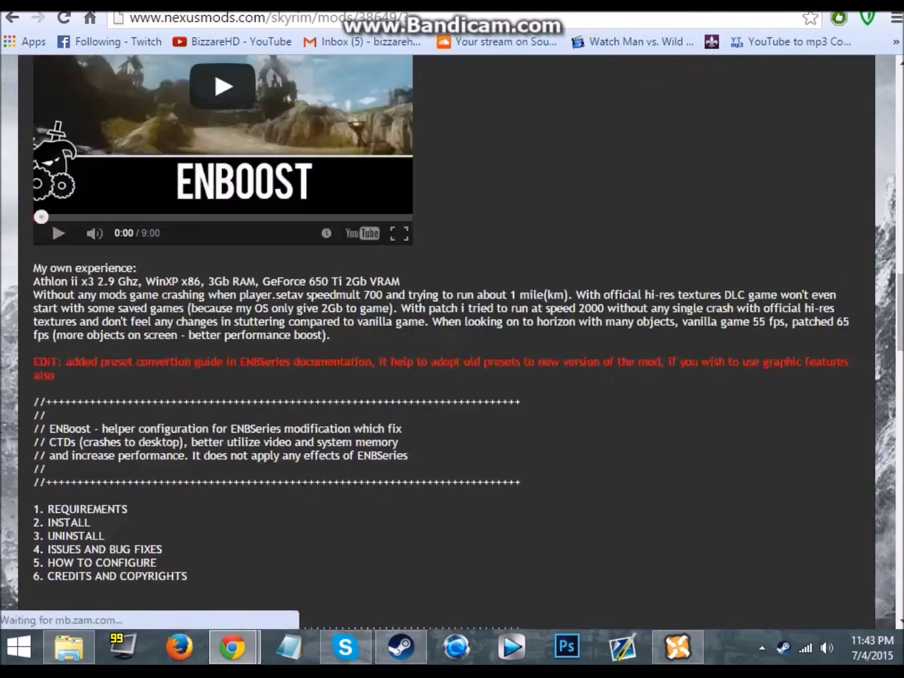
scroll(446, 339, down, 3)
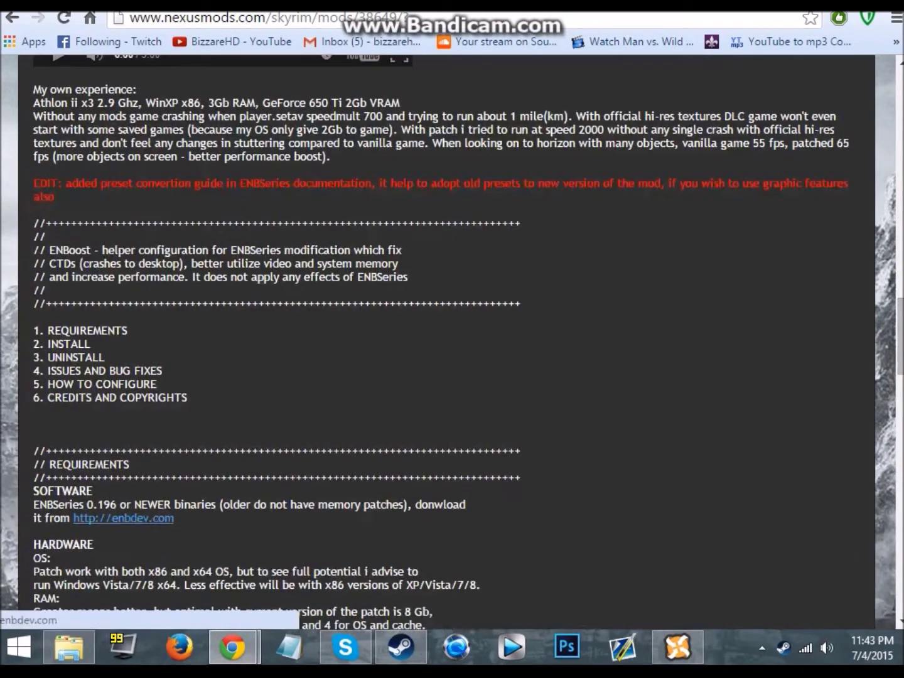
double_click(101, 505)
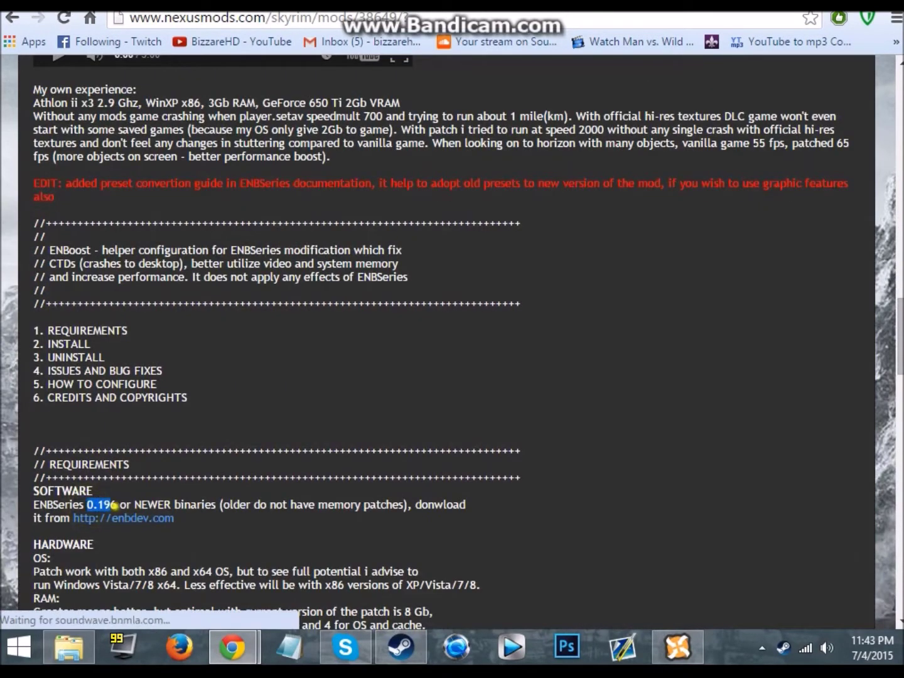
Follow the ENBoost requirements link to enbdev.com and open the TES Skyrim page under its graphic modification downloads
click(124, 510)
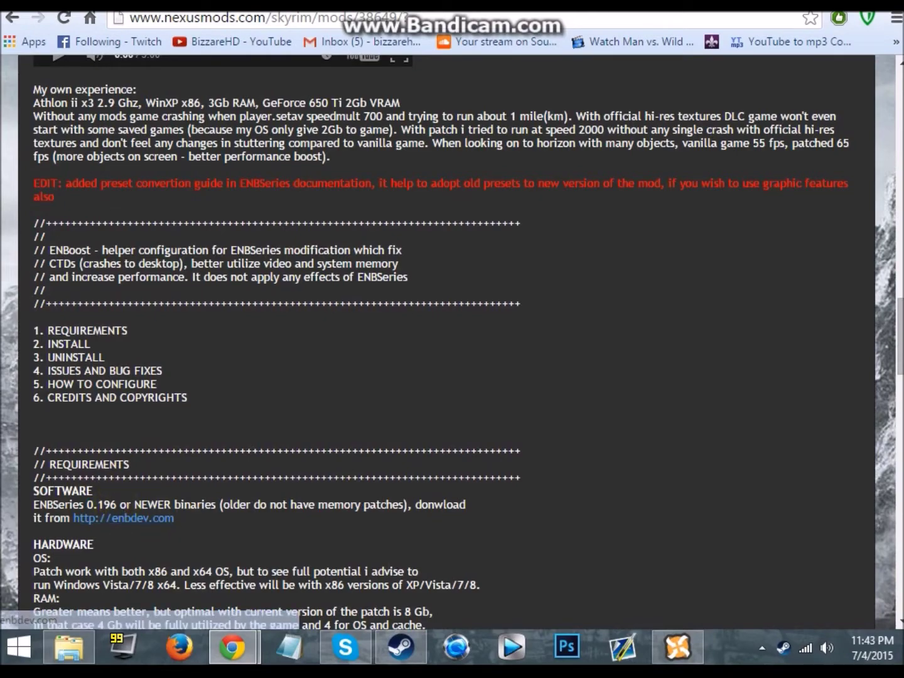
scroll(452, 339, down, 4)
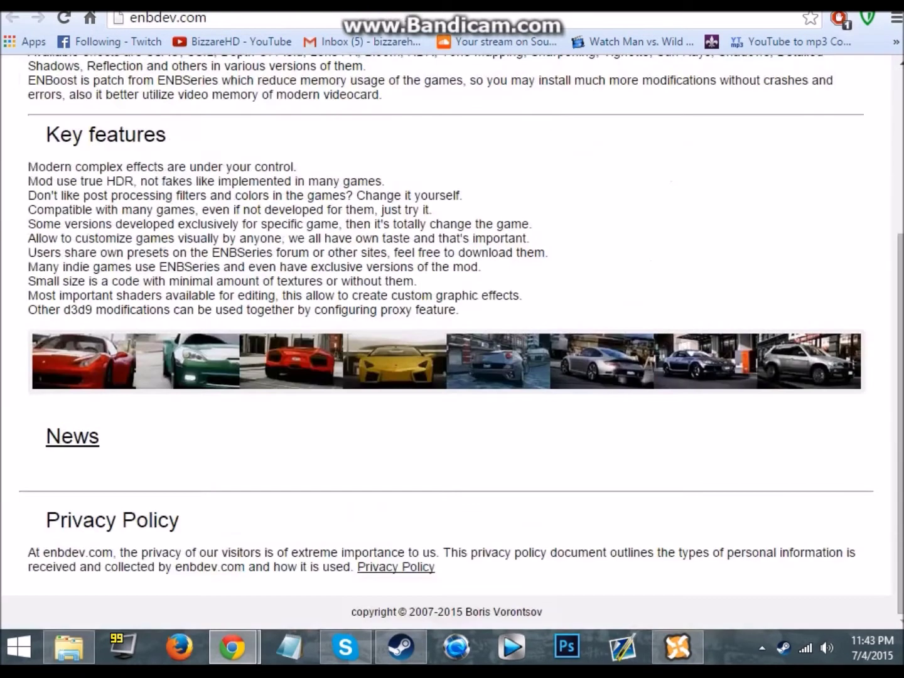
click(86, 437)
click(34, 408)
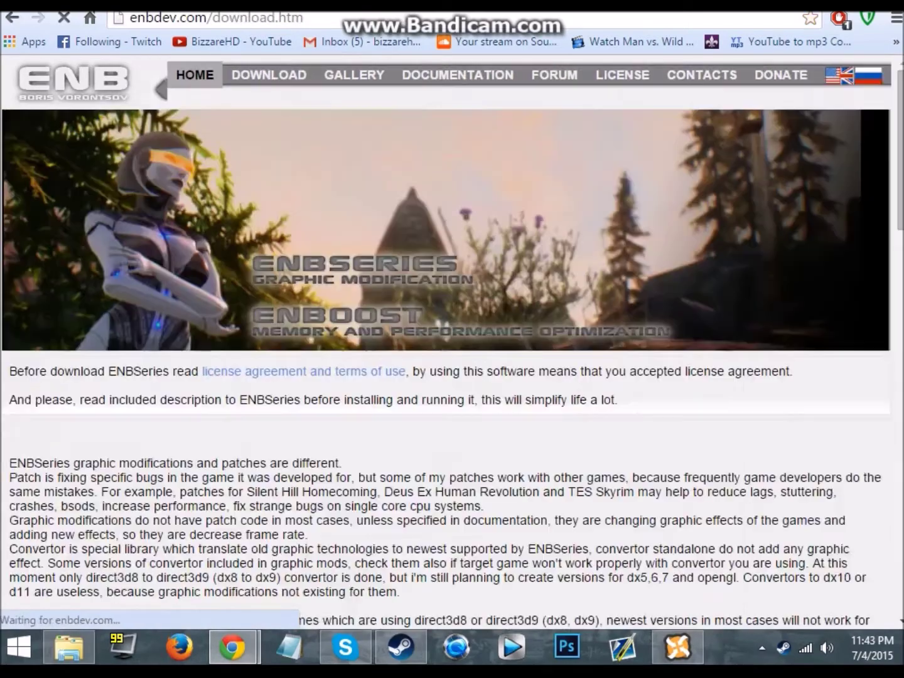
scroll(452, 339, down, 15)
scroll(453, 339, up, 5)
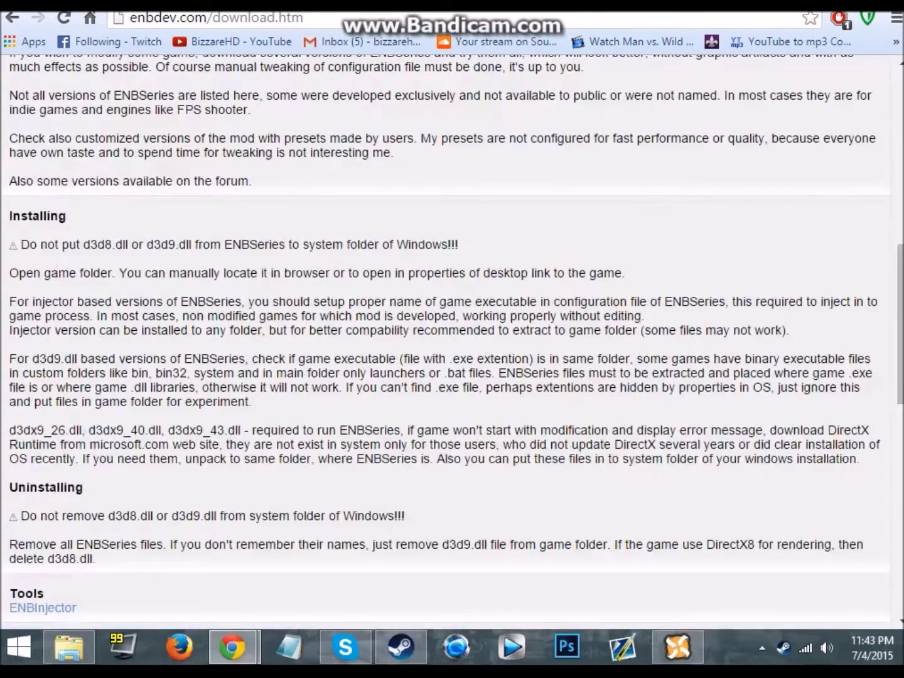
scroll(453, 339, down, 8)
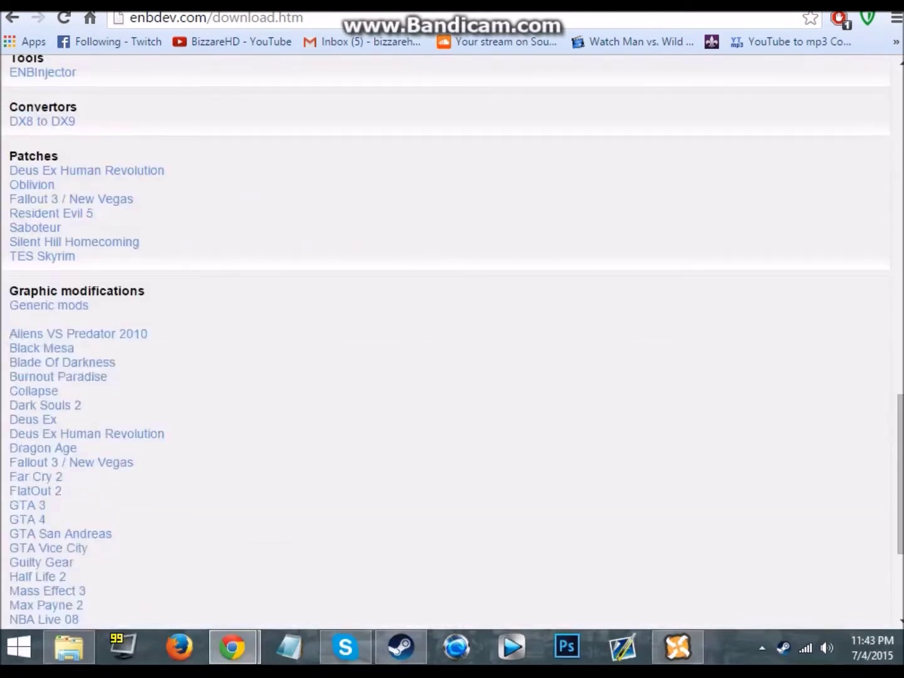
scroll(452, 339, down, 3)
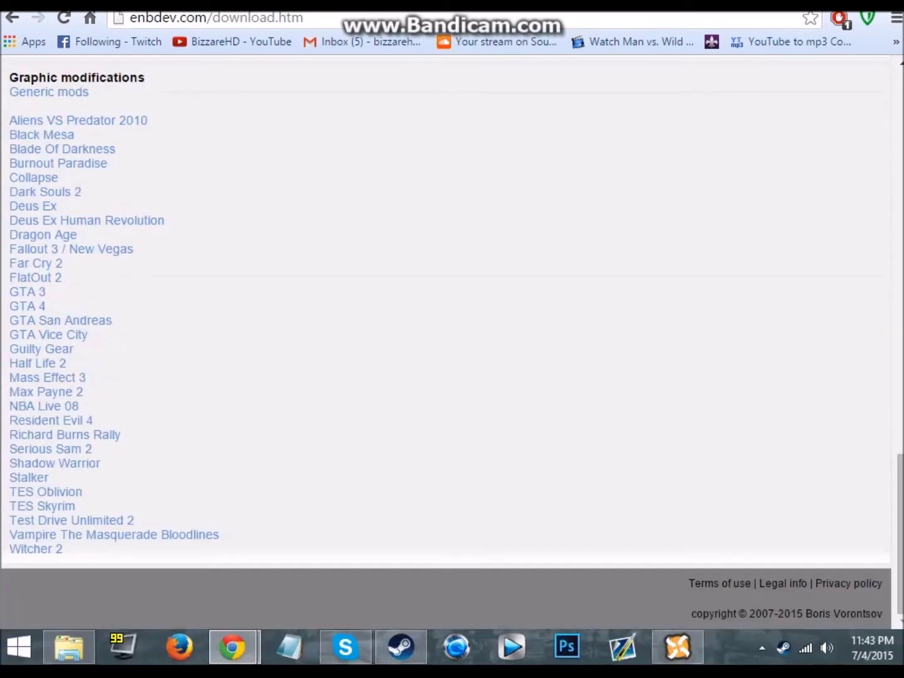
click(42, 507)
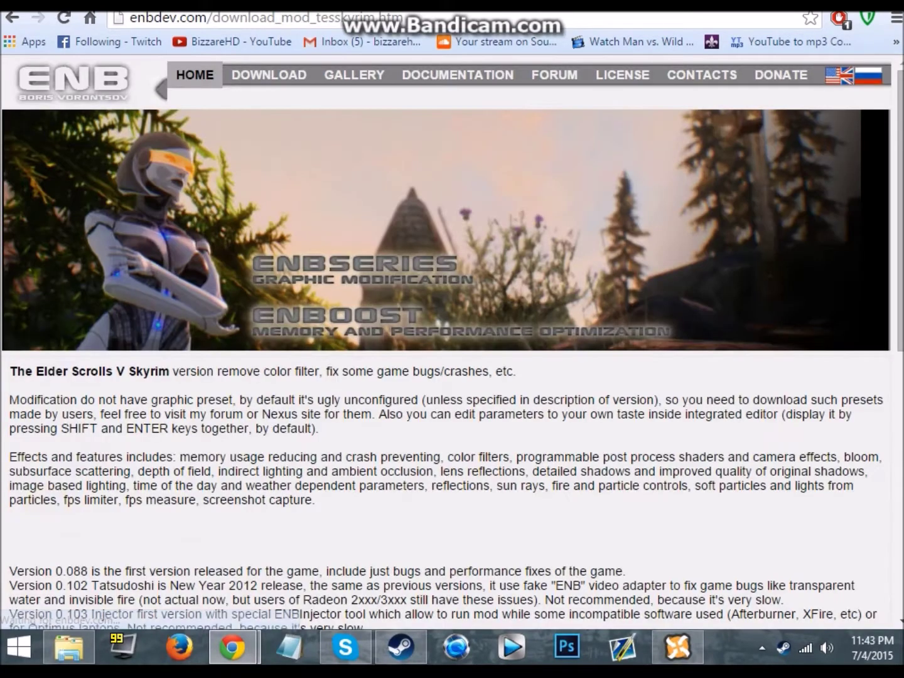
Open version v0.221 in the Skyrim version list and download ENBSeries v0.221 for TES Skyrim
scroll(42, 506, down, 3)
scroll(29, 395, down, 6)
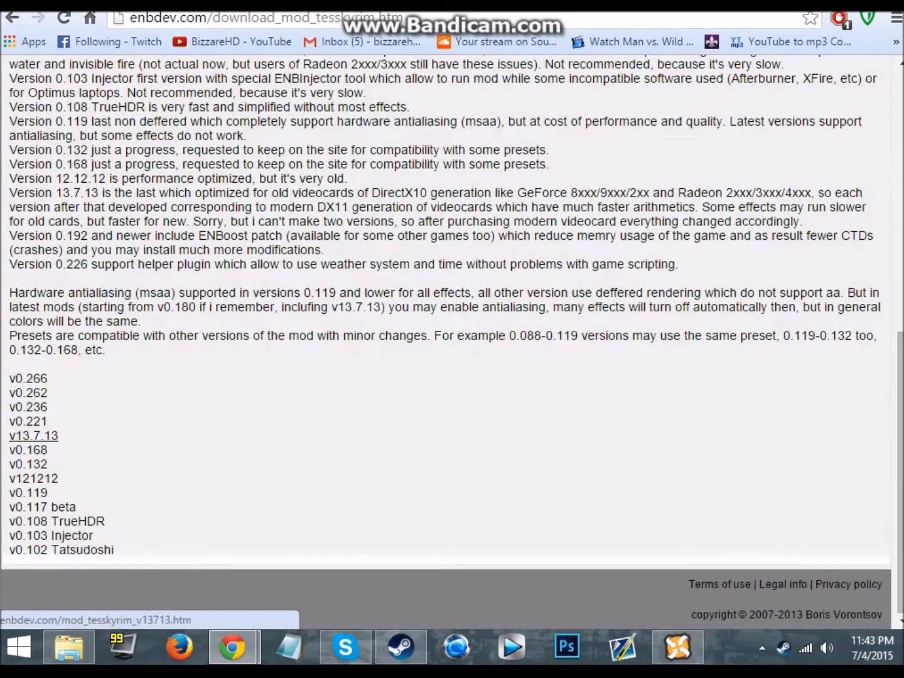
scroll(452, 339, down, 4)
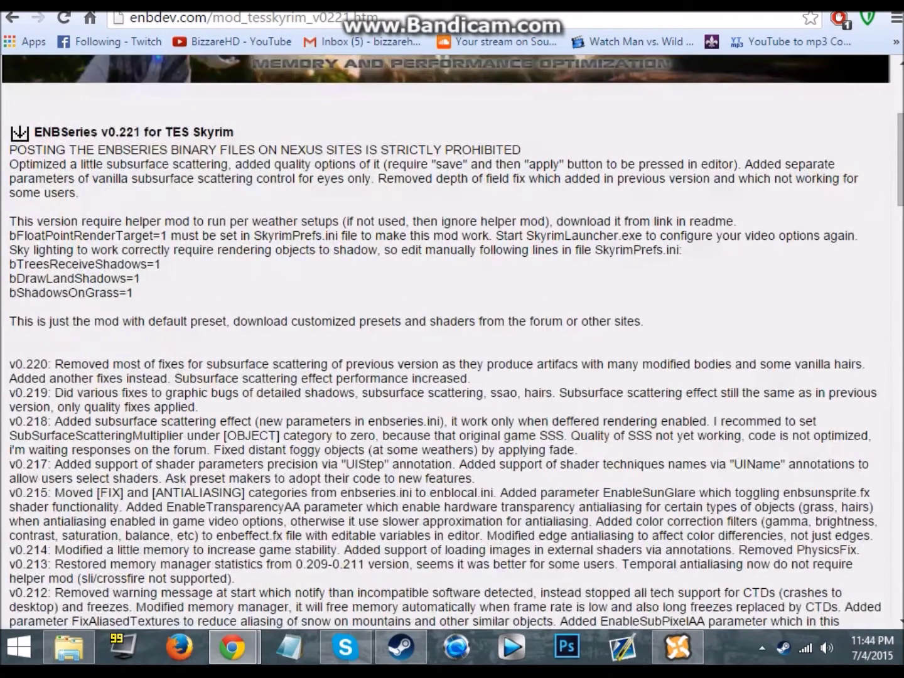
click(20, 133)
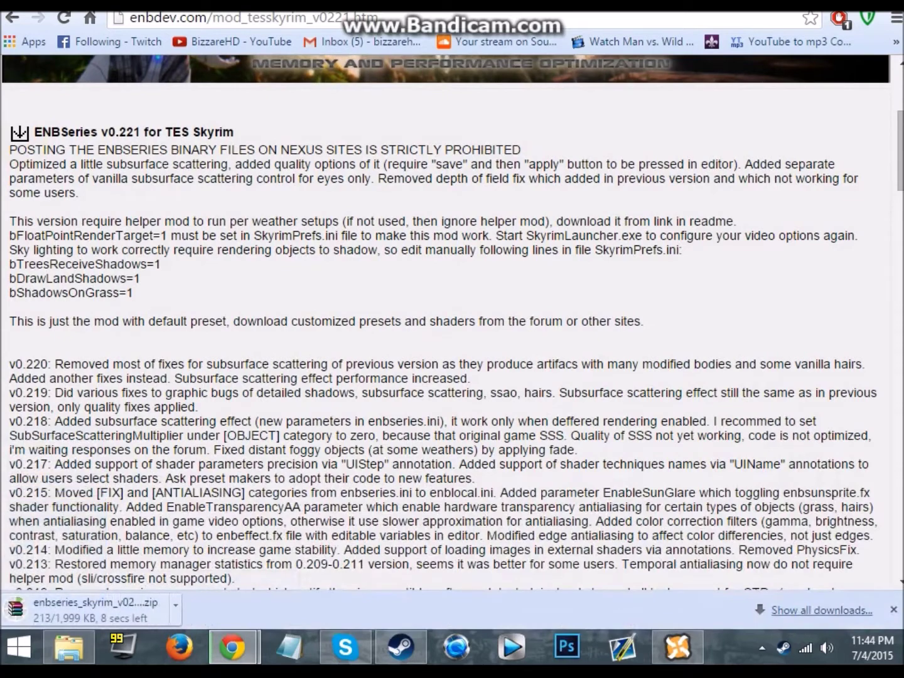
Compare the ENBSeries versions with the ENBoost page, manually download its main file ENBoost 5_0, and dismiss the downloads bar
key(ctrl+Tab)
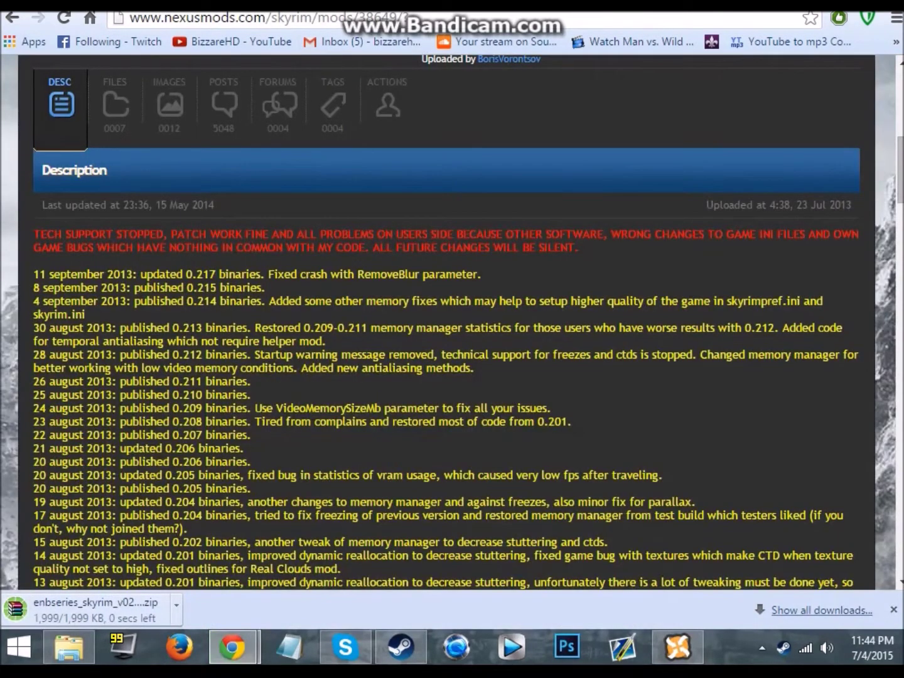
key(ctrl+shift+Tab)
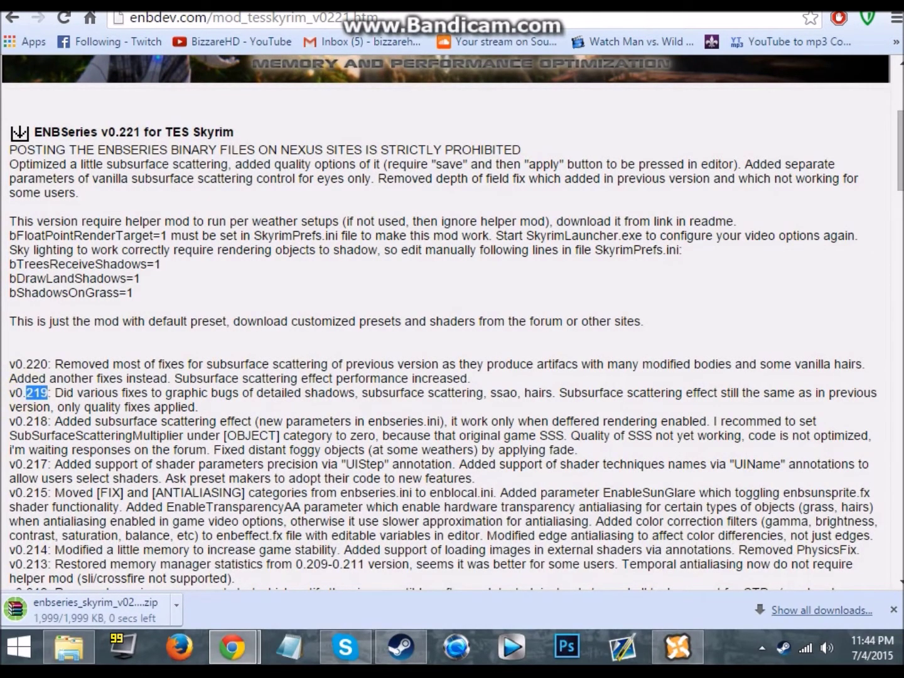
key(ctrl+Tab)
key(ctrl+shift+Tab)
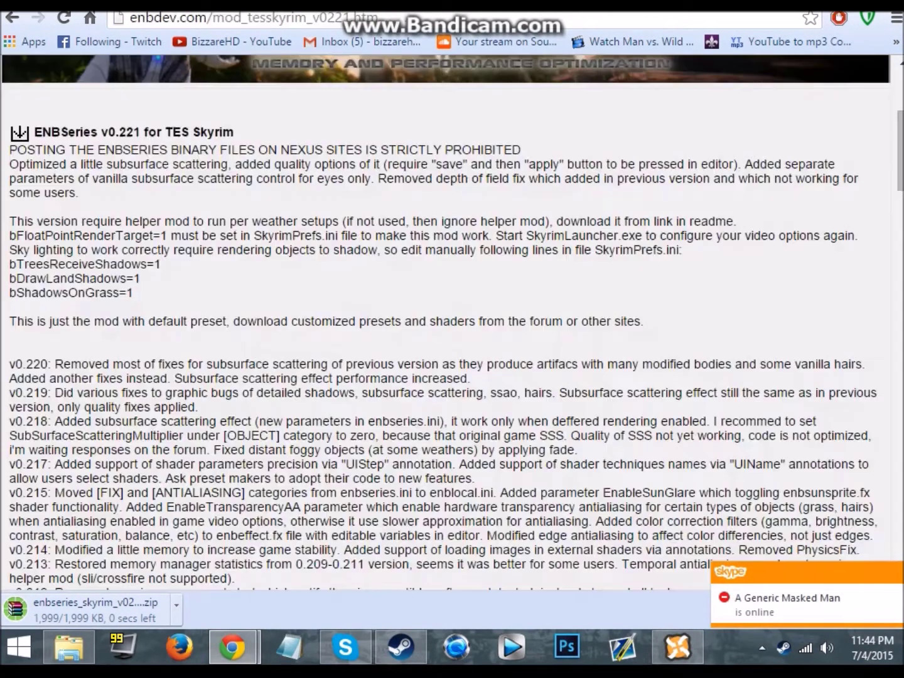
key(ctrl+Tab)
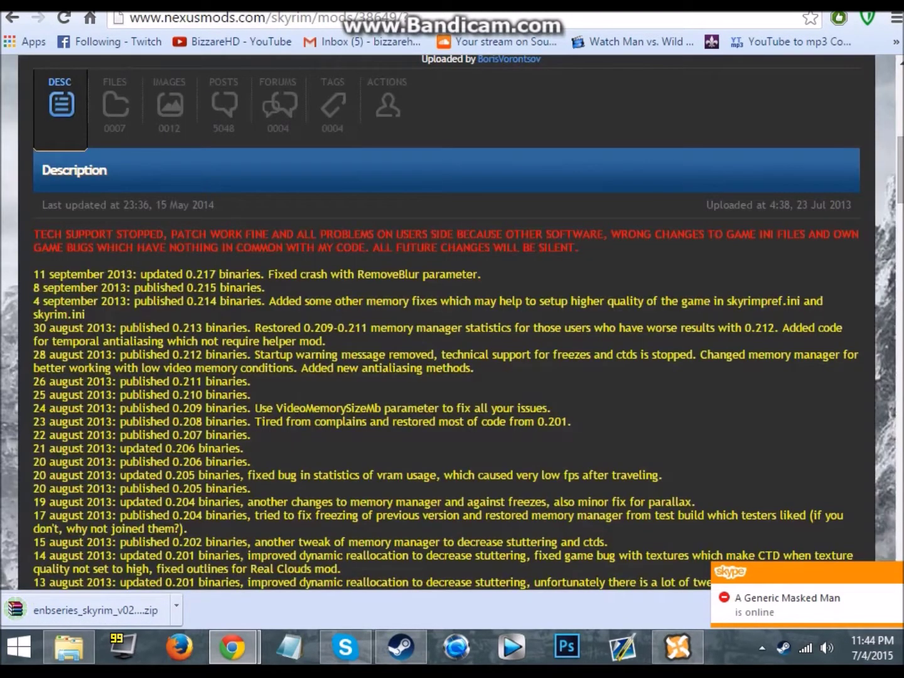
click(116, 110)
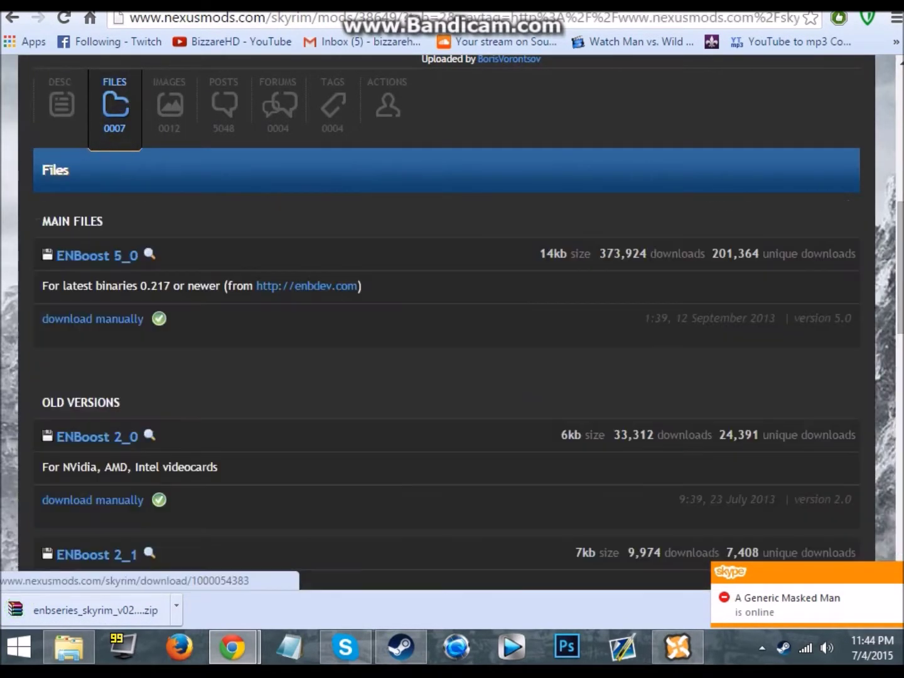
click(76, 318)
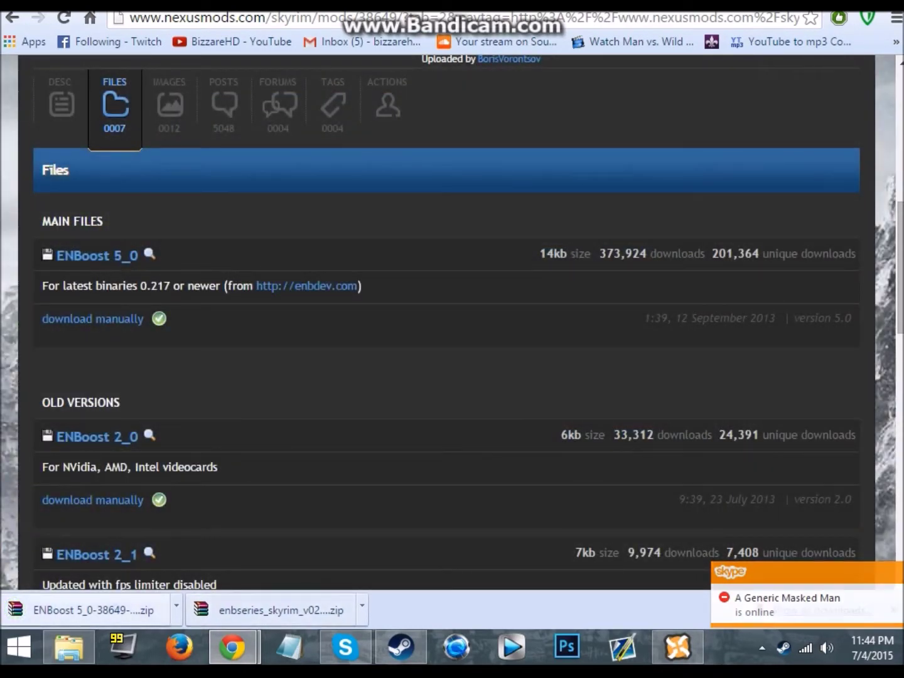
click(894, 609)
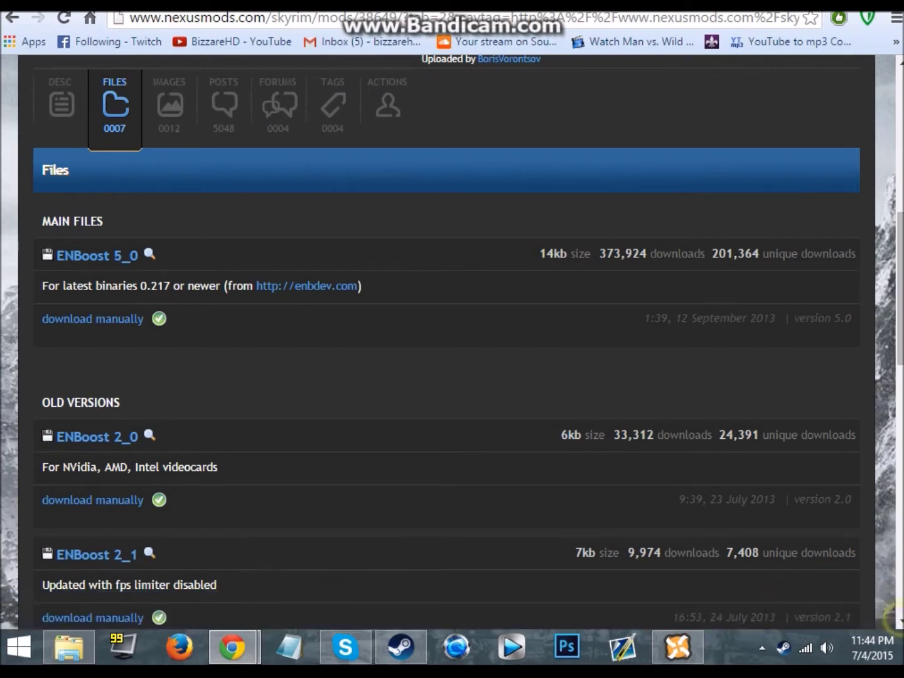
Move the ENBoost and ENBSeries archives and the LOOT and SKSE installers from Downloads into the Tutorial folder in File Explorer
right_click(69, 648)
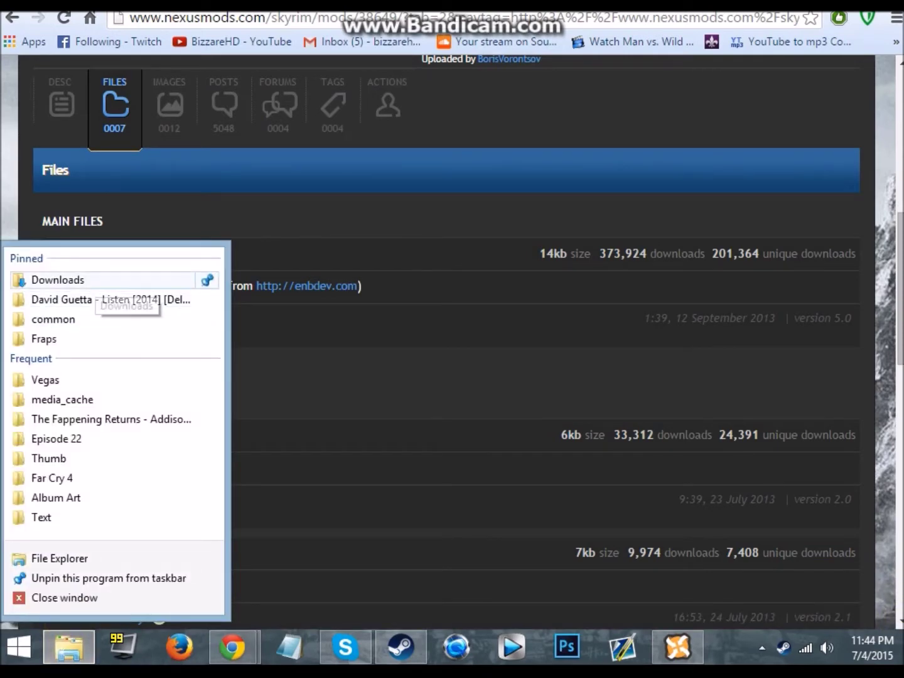
click(95, 279)
key(Right)
key(Right)
key(Right)
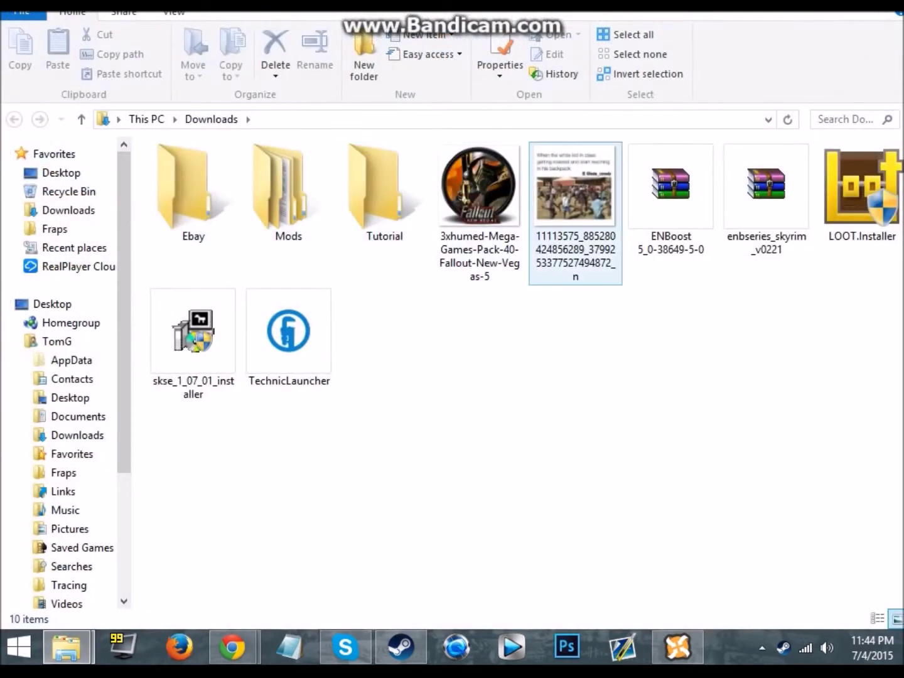
key(ctrl+space)
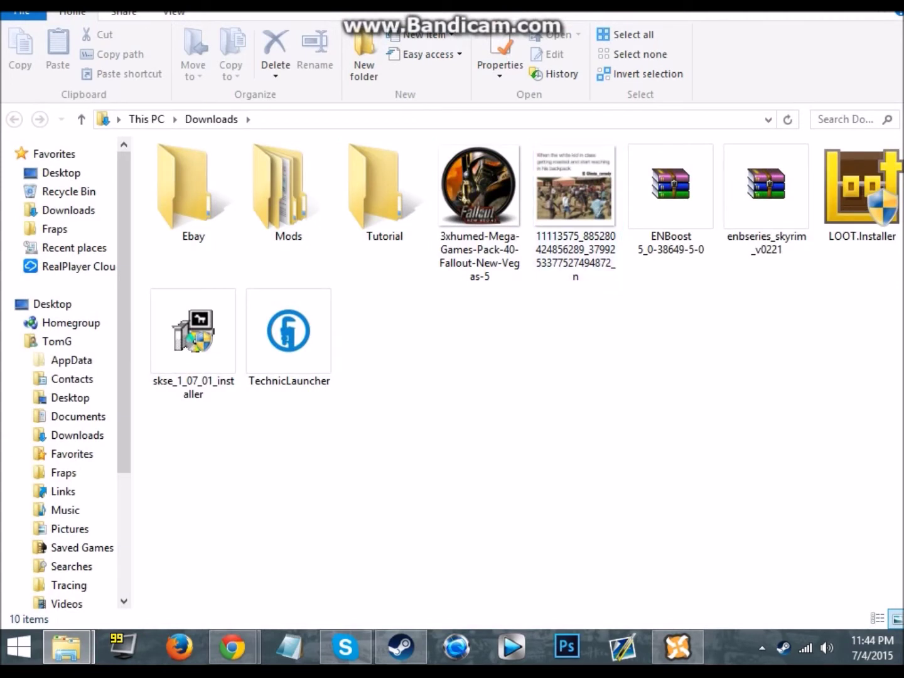
key(ctrl+space)
key(ctrl+space)
drag(674, 292, 772, 207)
drag(670, 189, 385, 196)
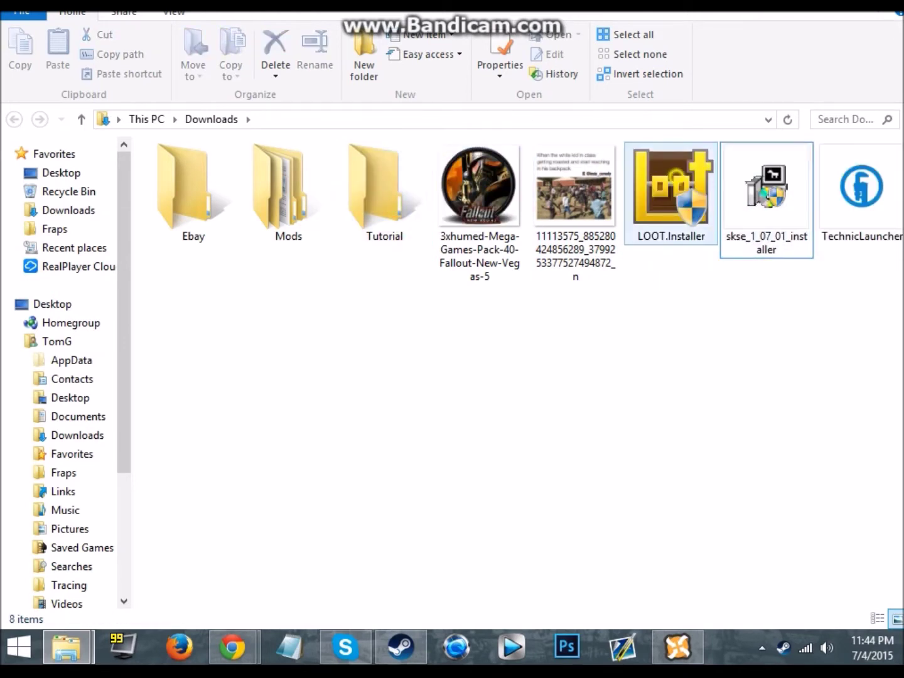
drag(670, 188, 384, 196)
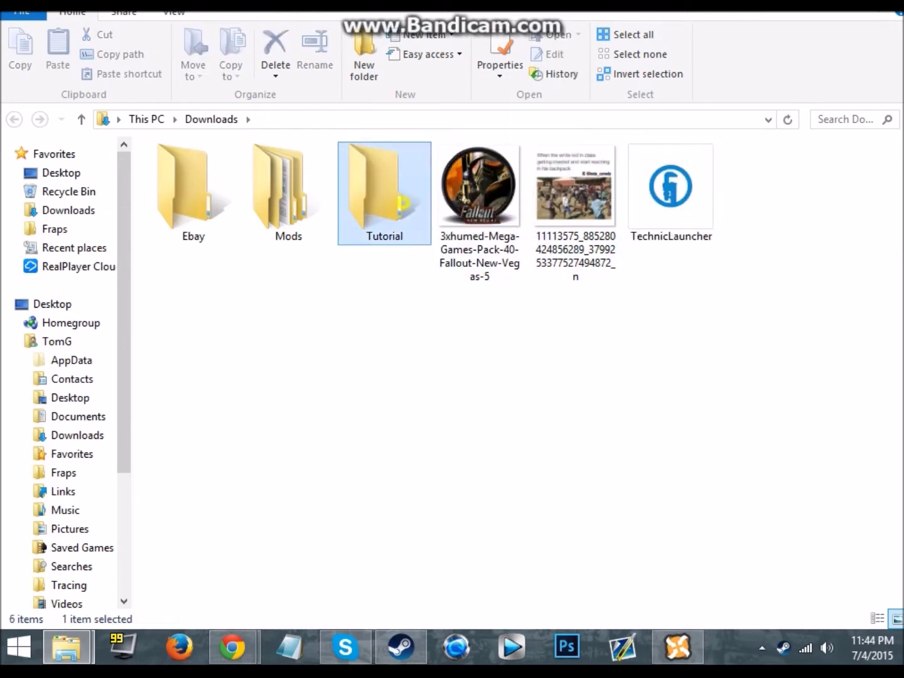
Open the Tutorial folder and extract the enbseries_skyrim_v0221 archive into a folder of the same name
double_click(384, 195)
click(630, 194)
right_click(629, 192)
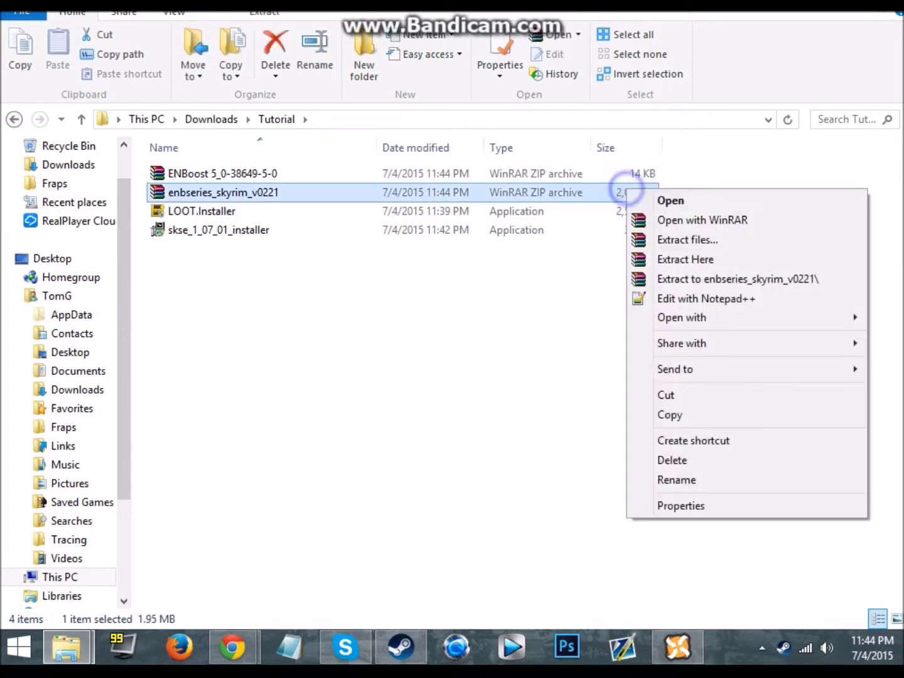
click(721, 280)
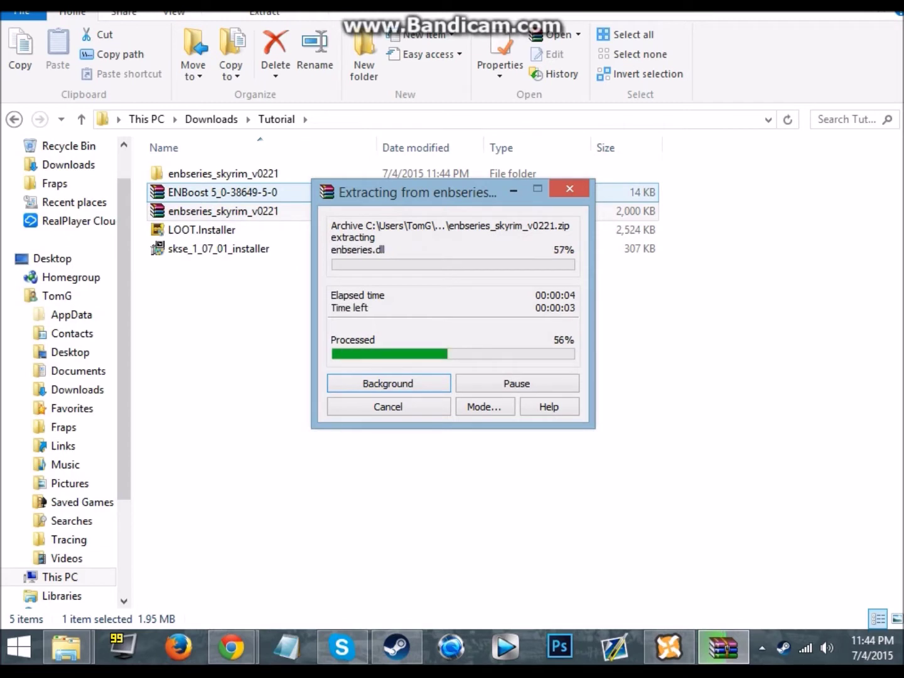
Extract the ENBoost 5_0-38649-5-0 archive into its own folder inside Tutorial
click(226, 192)
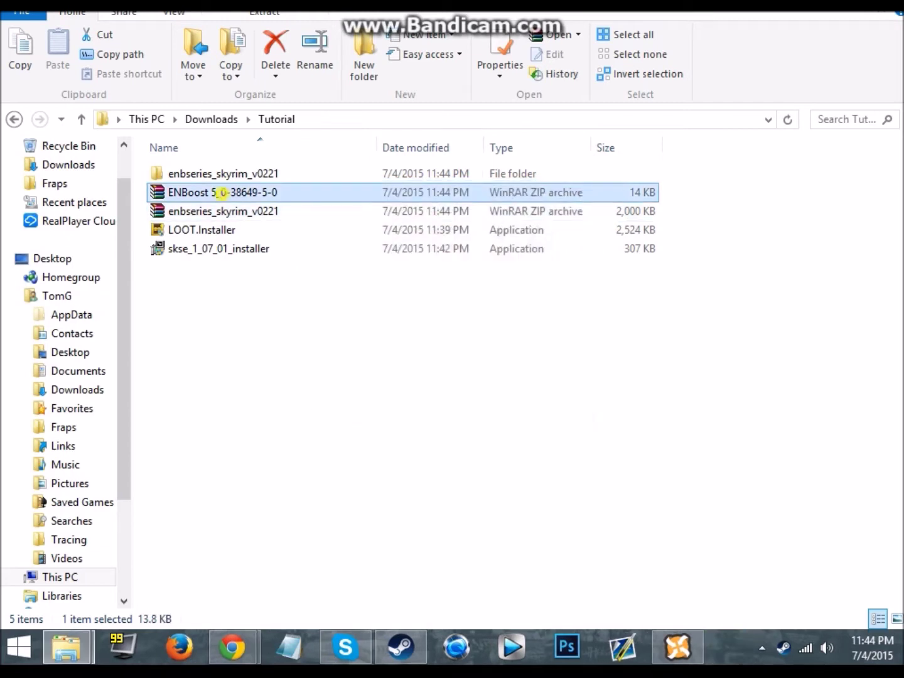
right_click(223, 194)
click(331, 284)
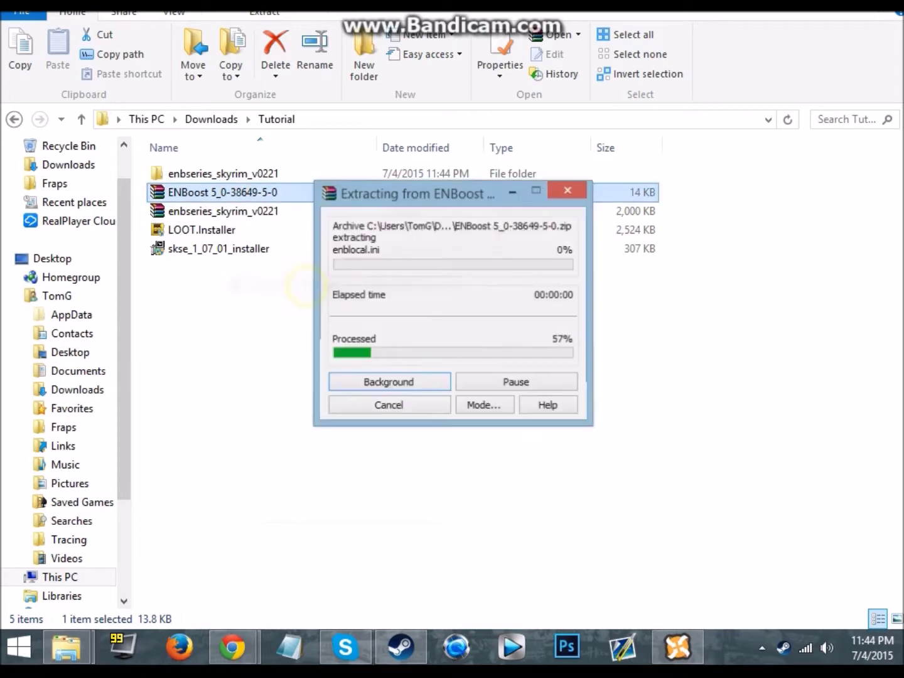
Delete the ENBoost and enbseries archives and the LOOT and SKSE installers from the Tutorial folder, keeping the two extracted folders
click(308, 178)
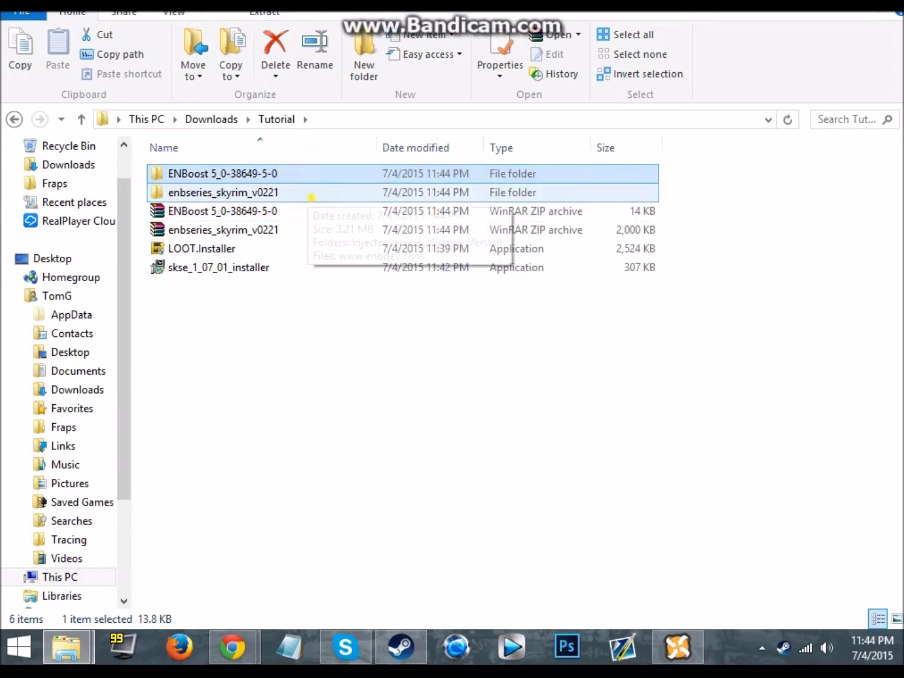
drag(663, 227, 625, 214)
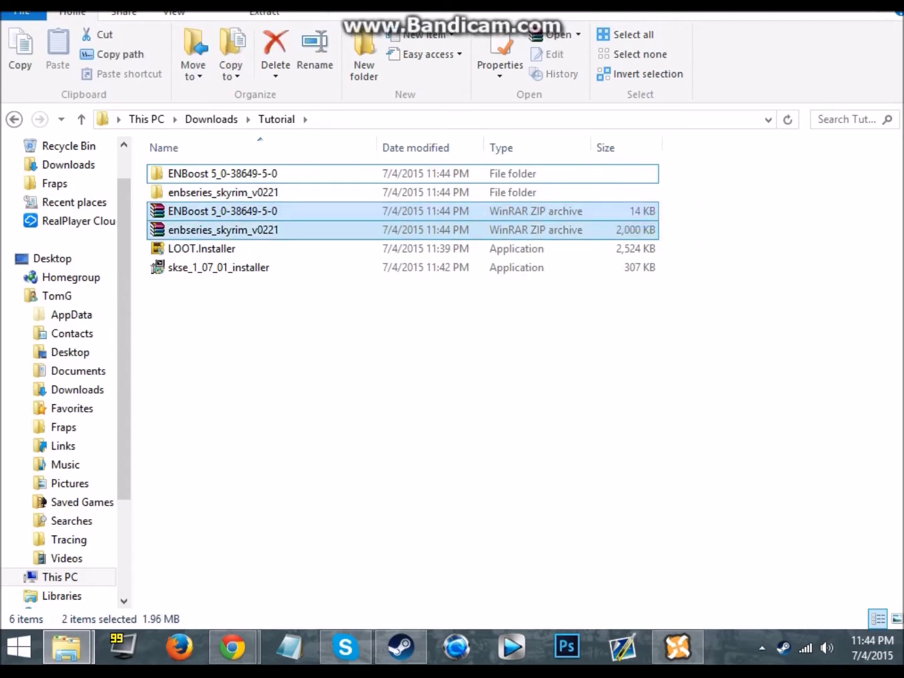
key(Delete)
drag(533, 272, 499, 206)
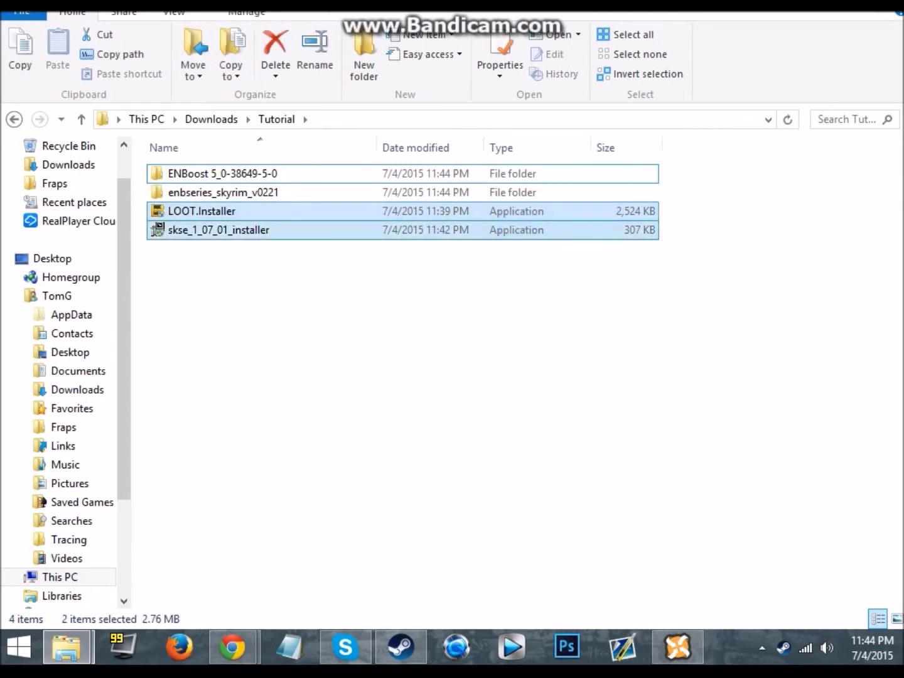
key(Delete)
Open the enbseries_skyrim_v0221 folder and look over its InjectorVersion and WrapperVersion folders
double_click(329, 192)
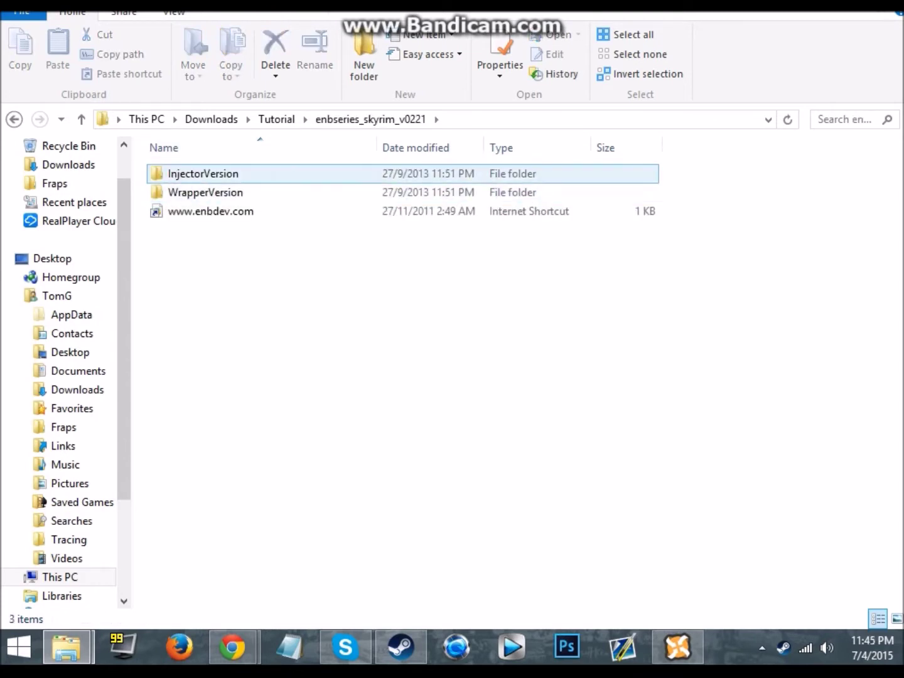
key(Down)
key(Down)
key(Up)
key(Down)
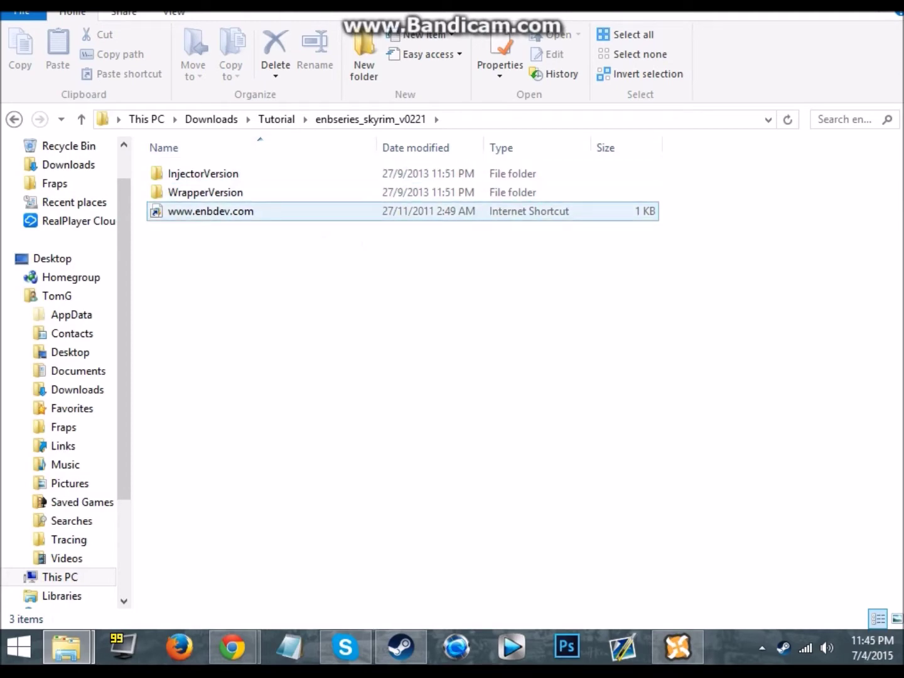
key(Up)
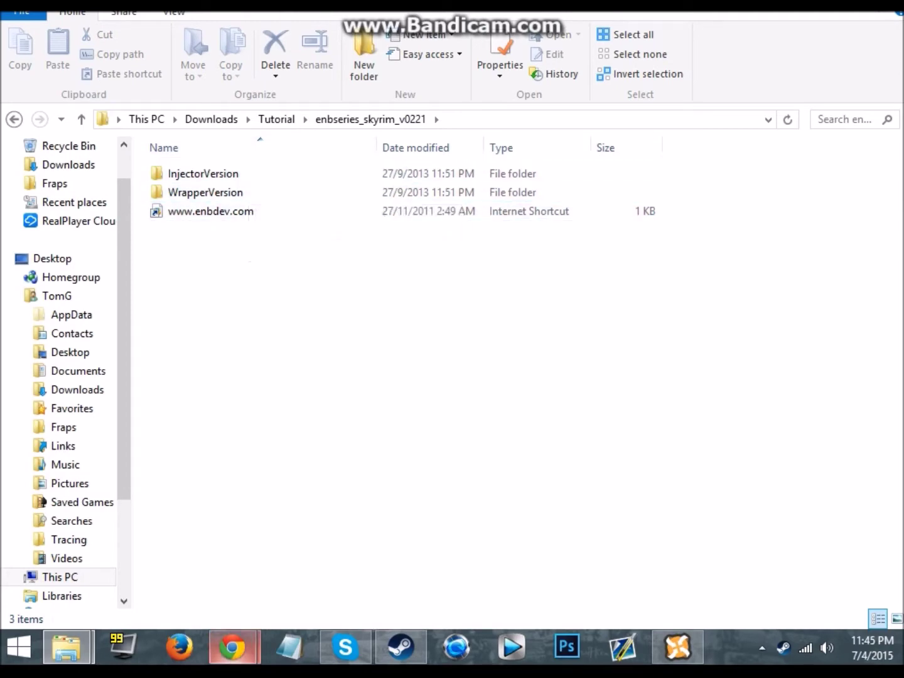
Switch to Chrome and review the description and file list of the ENBoost page on Nexus Mods
mouse_move(232, 647)
click(179, 553)
click(61, 102)
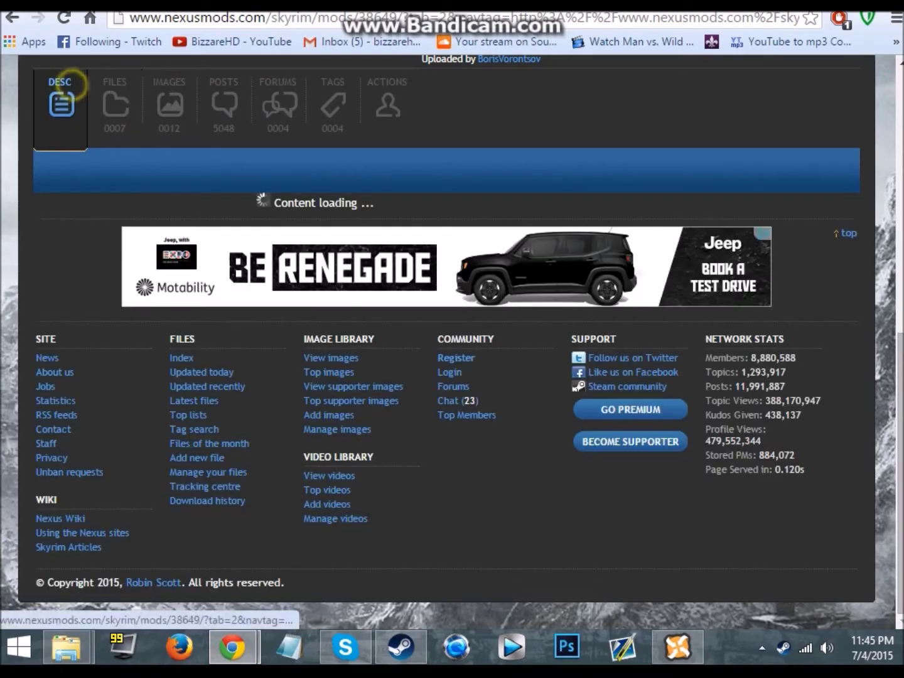
scroll(61, 102, down, 10)
scroll(439, 339, up, 10)
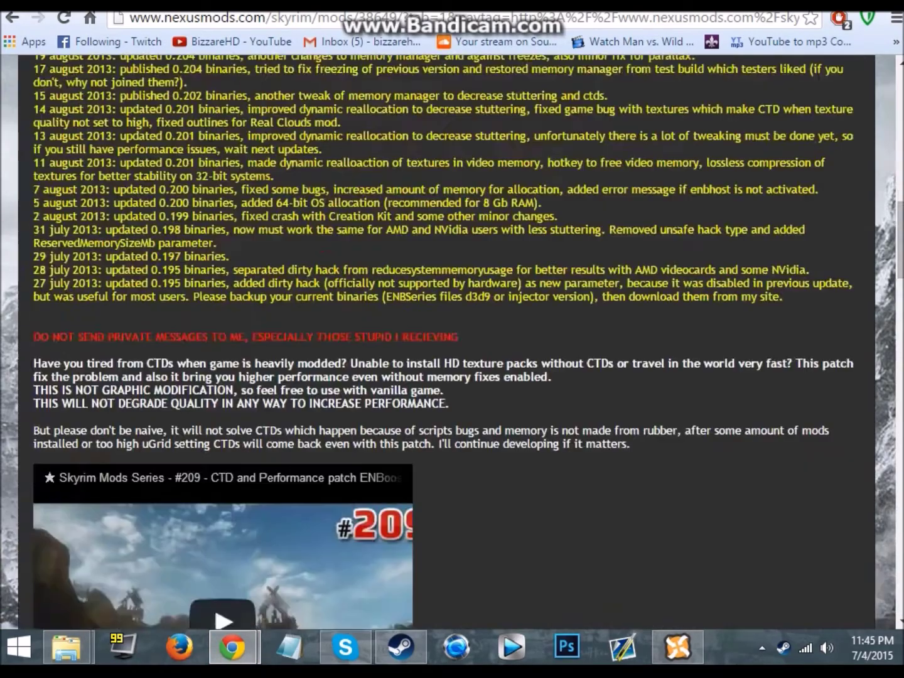
click(115, 195)
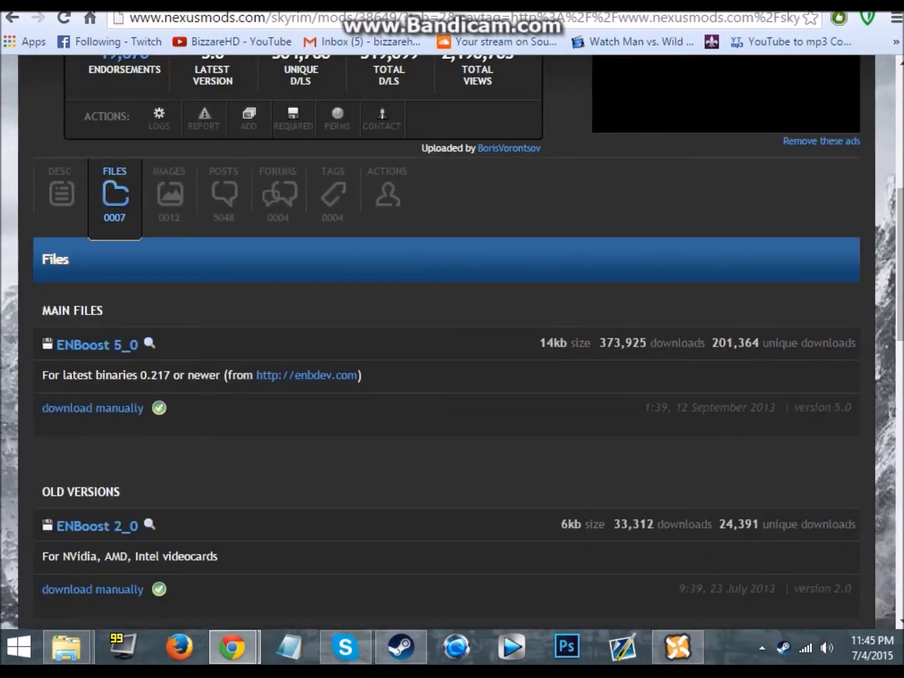
scroll(62, 461, down, 10)
scroll(63, 461, up, 17)
click(63, 463)
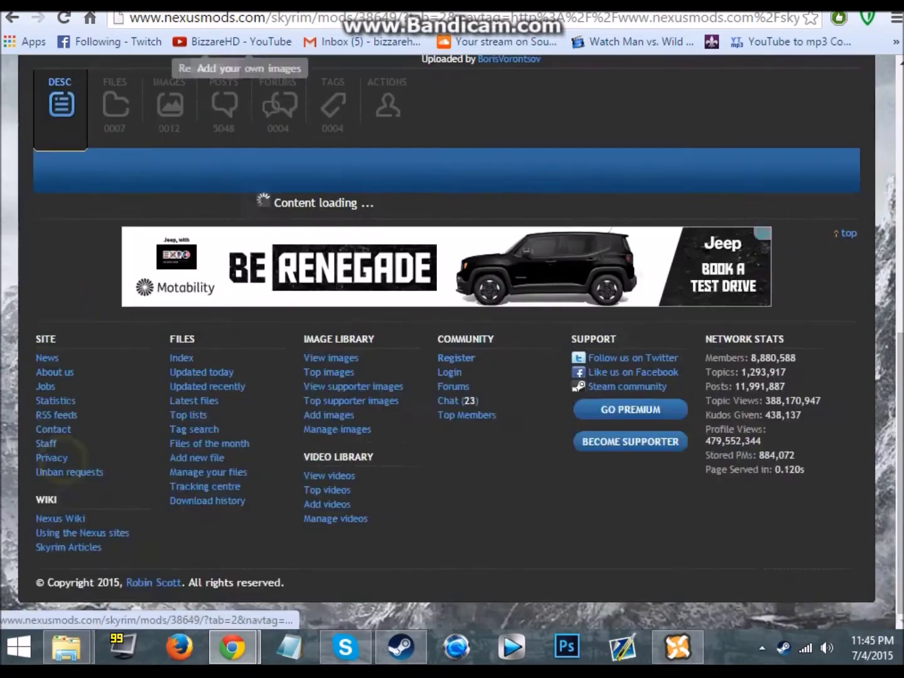
scroll(70, 453, down, 10)
mouse_move(65, 647)
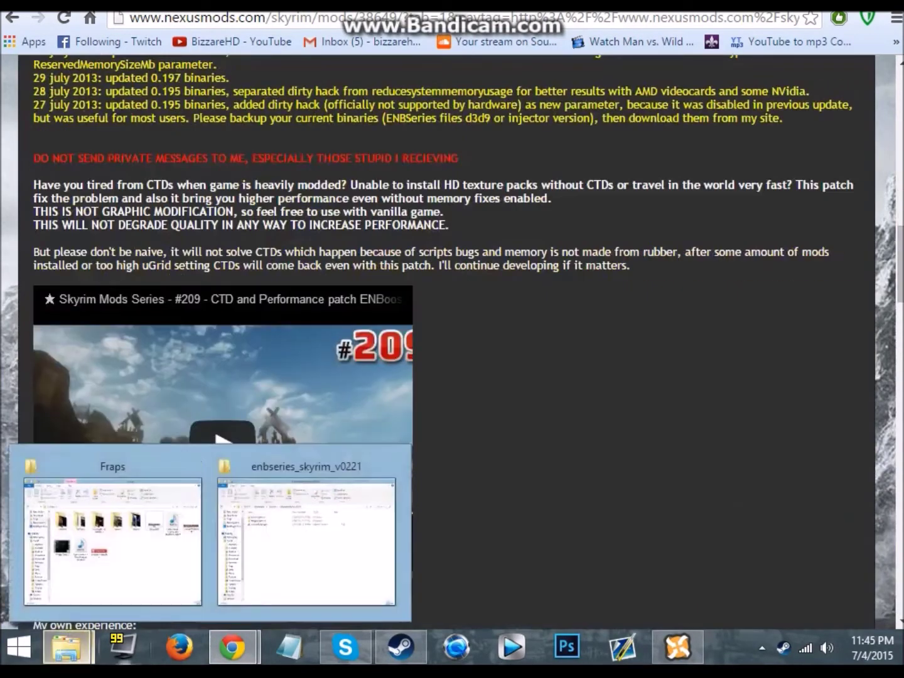
Return to File Explorer, open the WrapperVersion folder and bring up the Skyrim game folder beside it
click(307, 529)
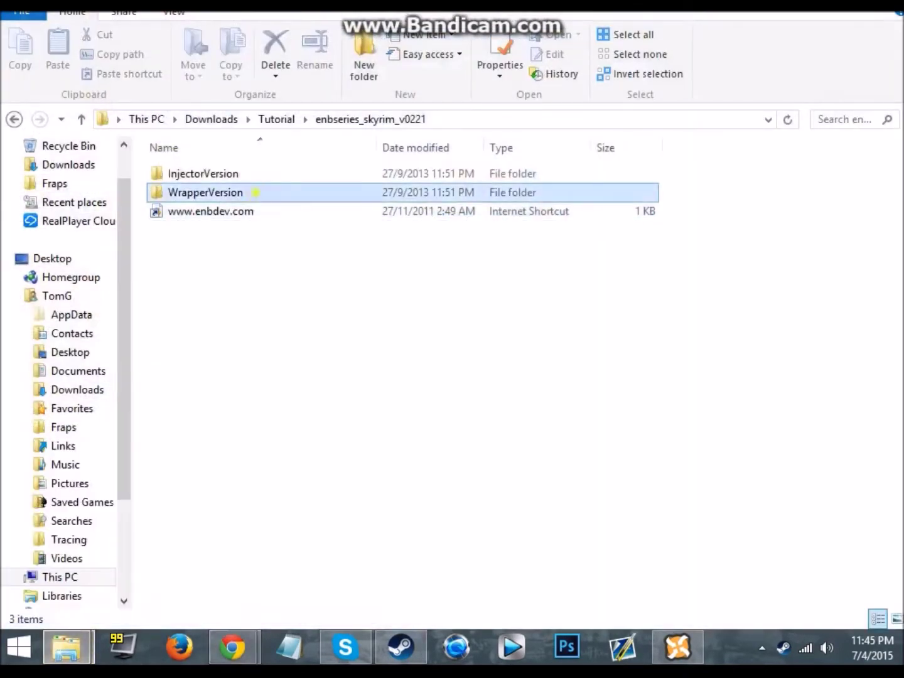
double_click(256, 193)
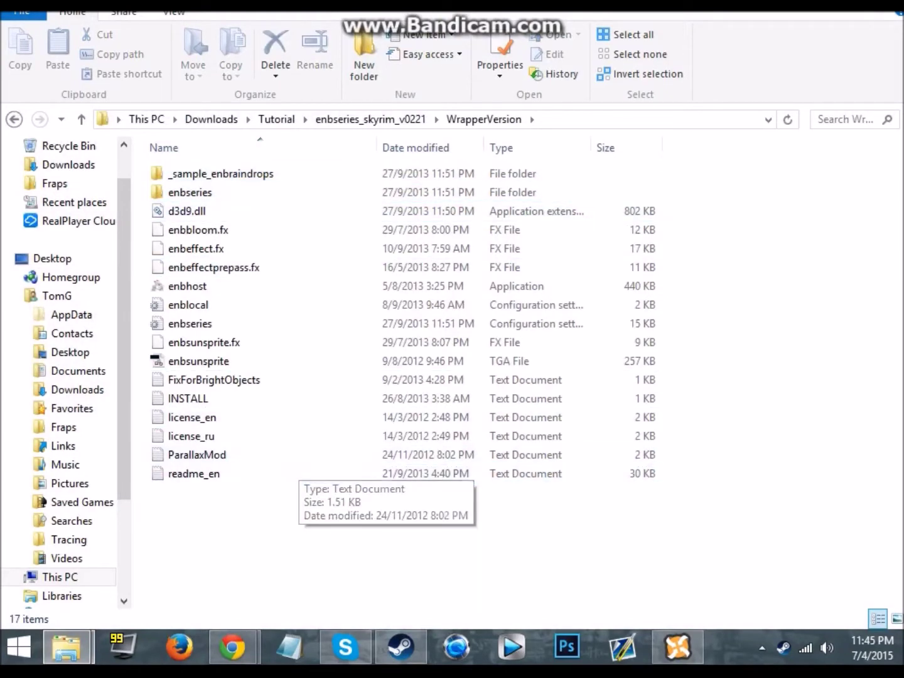
drag(273, 516, 339, 502)
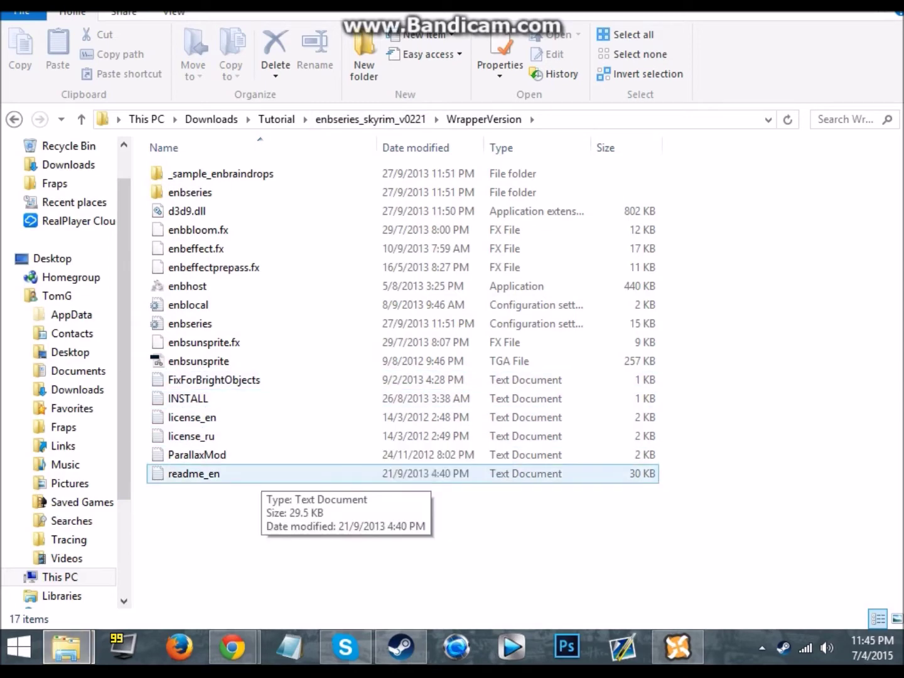
key(alt+Tab)
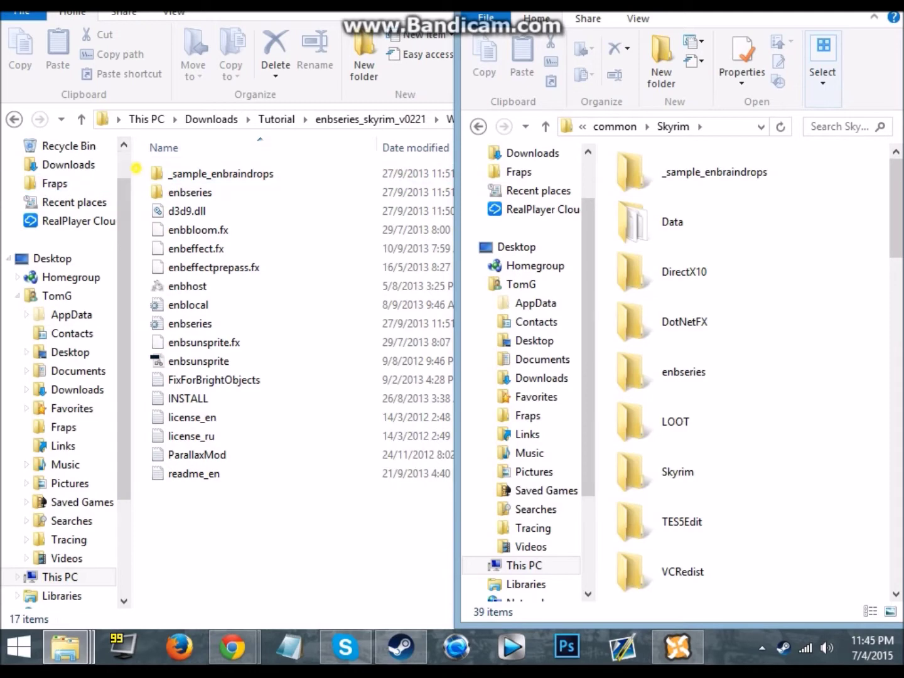
Move the WrapperVersion items from _sample_enbraindrops through FixForBrightObjects into the Skyrim folder, cancelling the replacement of files with the same names
drag(136, 169, 294, 370)
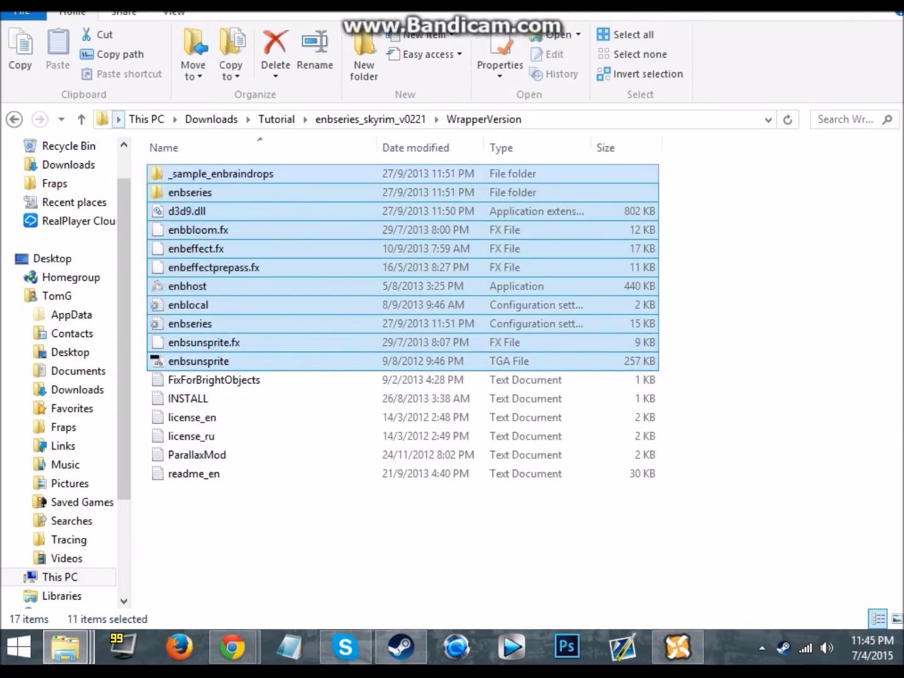
click(135, 170)
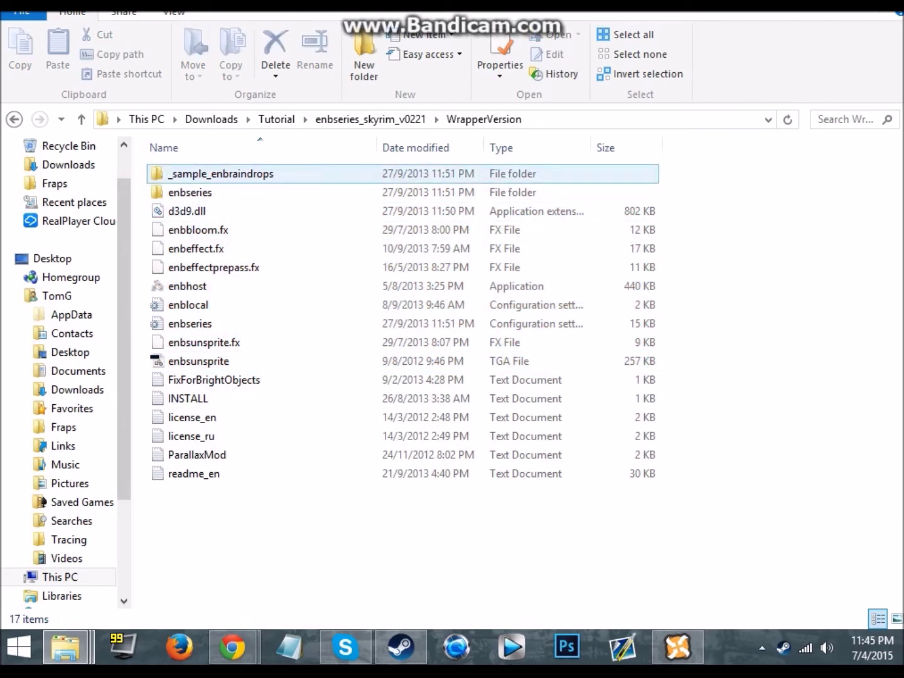
drag(136, 170, 292, 383)
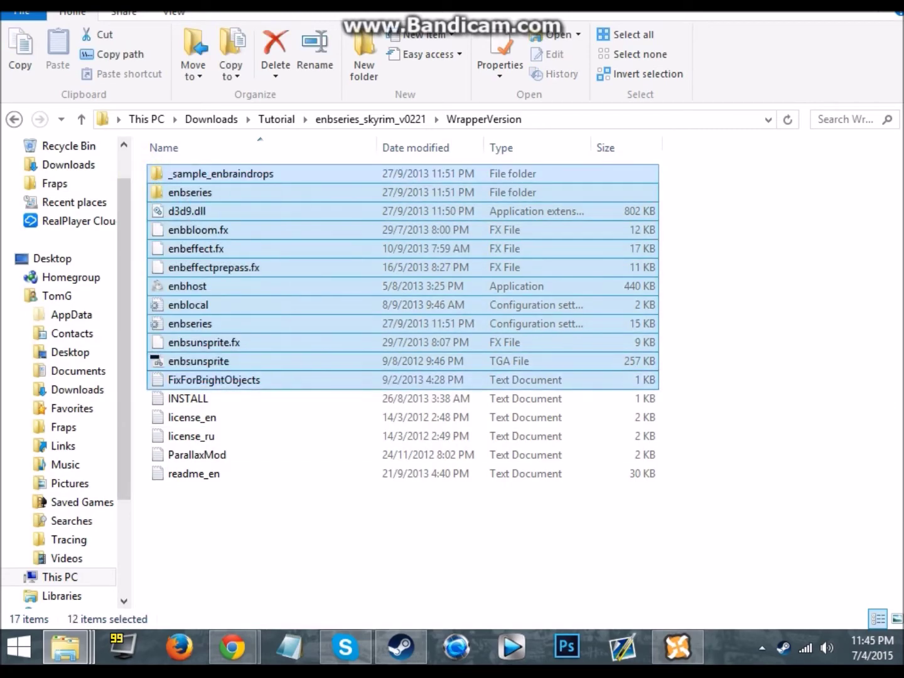
mouse_move(64, 647)
click(494, 535)
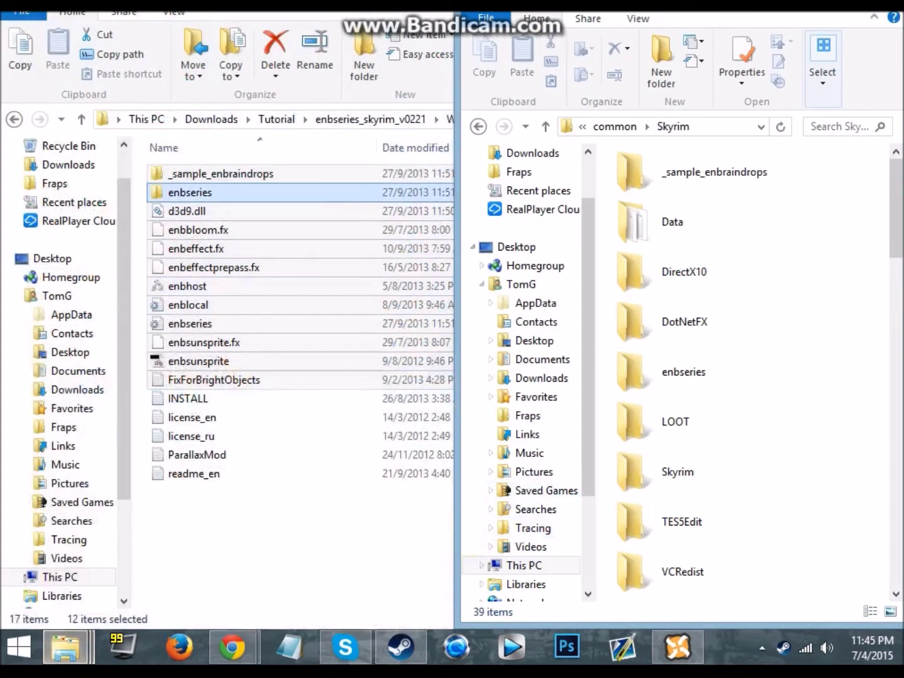
drag(188, 192, 600, 240)
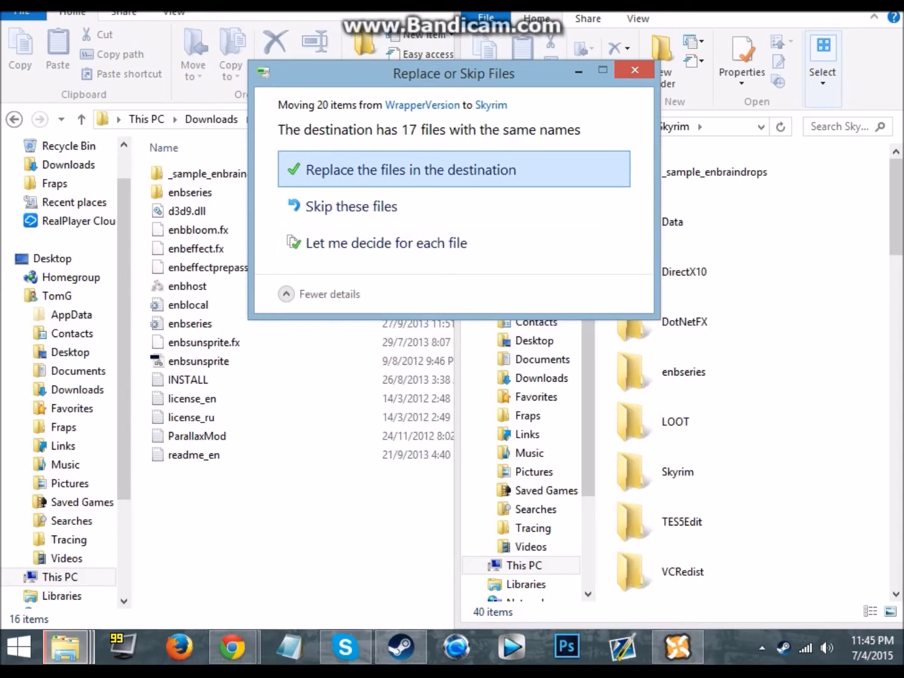
click(634, 71)
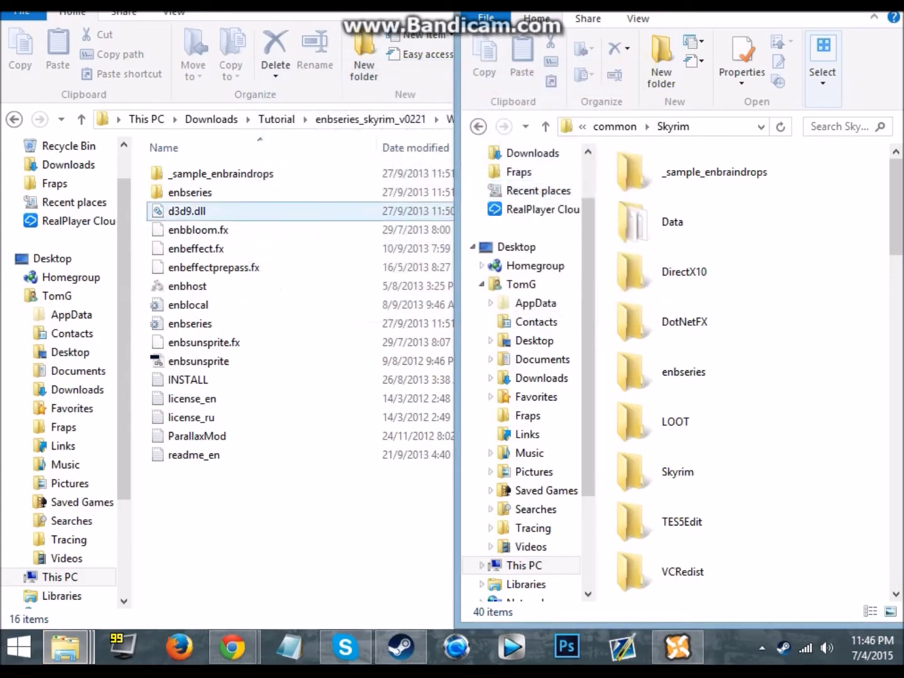
Go back to the enbseries_skyrim_v0221 folder and delete the InjectorVersion folder
key(super+Up)
click(403, 119)
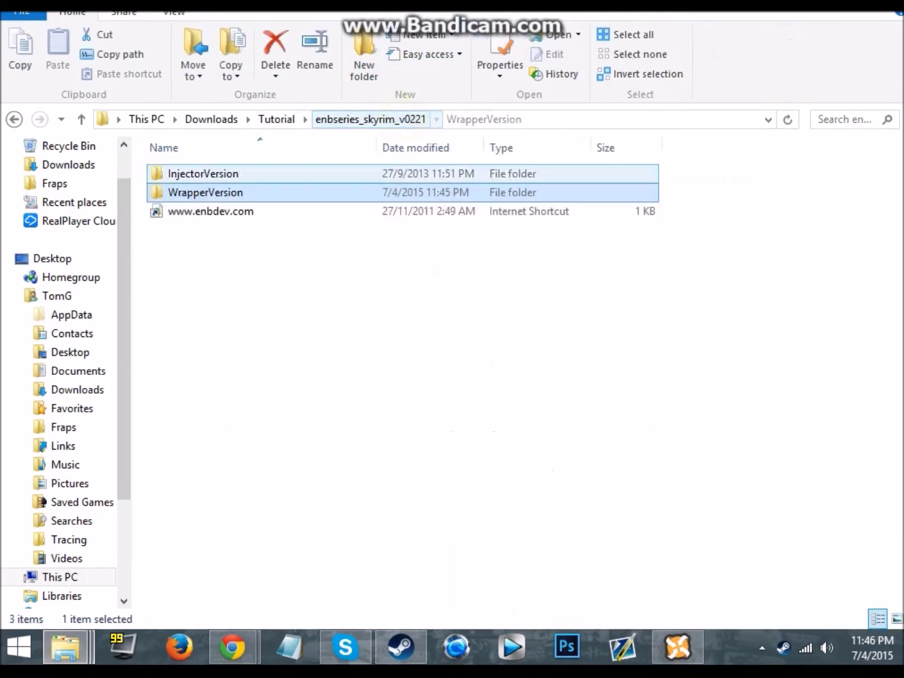
click(275, 175)
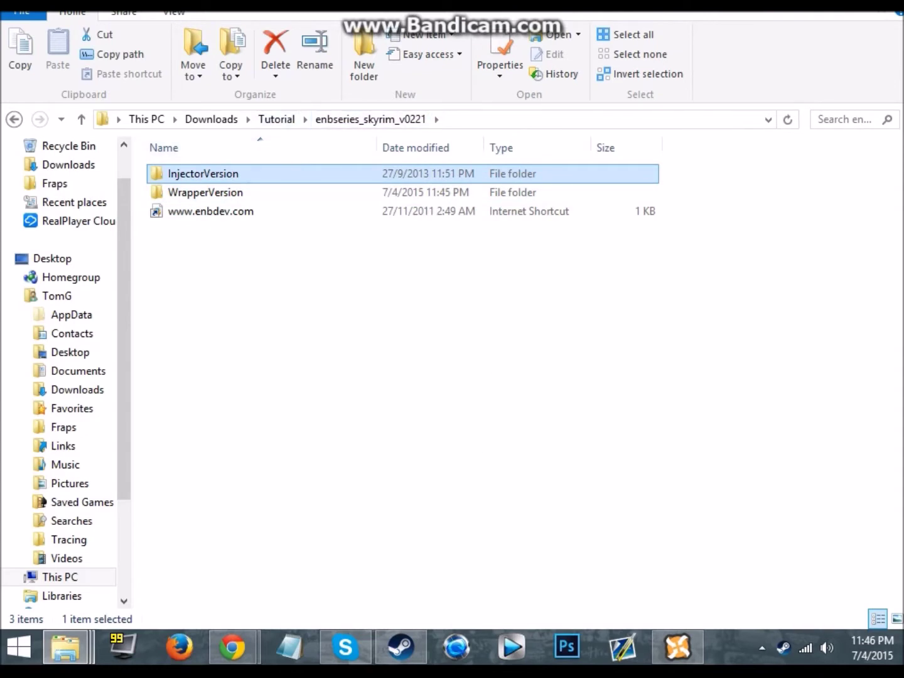
key(Delete)
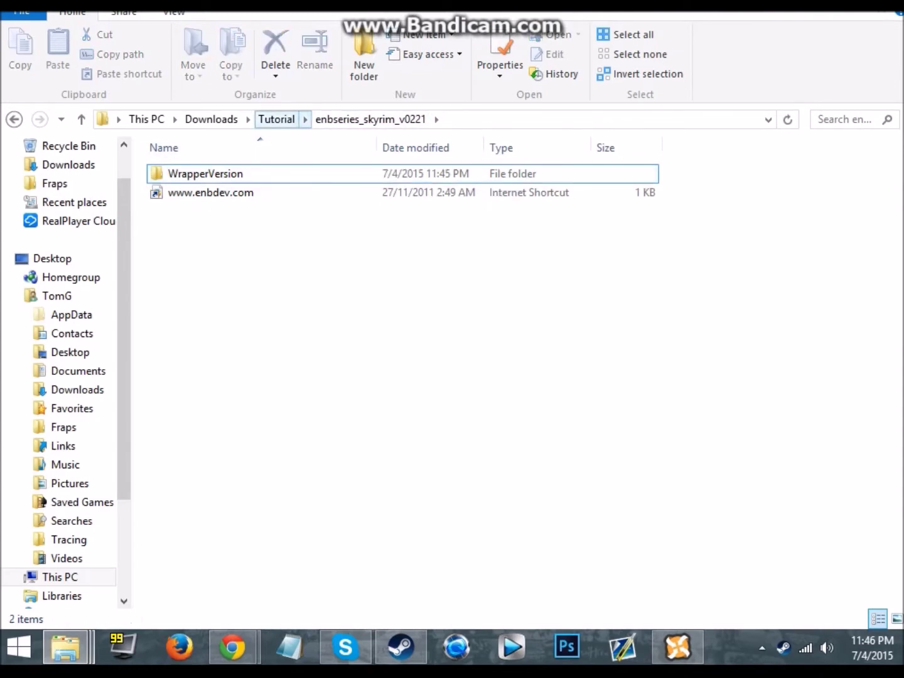
Open the AMD_videocard folder within ENBoost 5_0-38649-5-0 in Tutorial, and briefly bring up the Run dialog with dxdiag before cancelling it
click(281, 119)
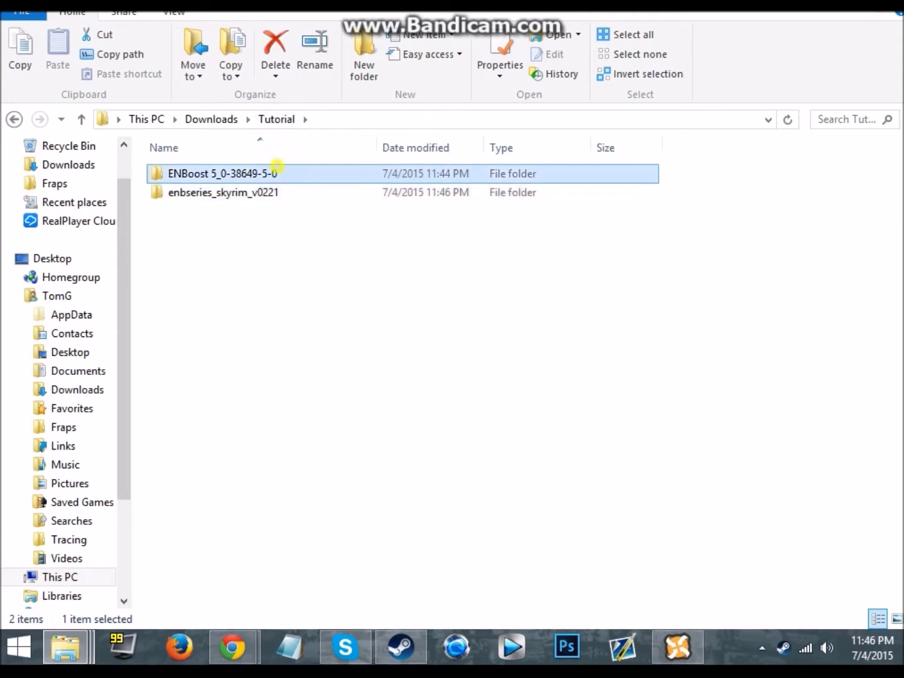
double_click(277, 174)
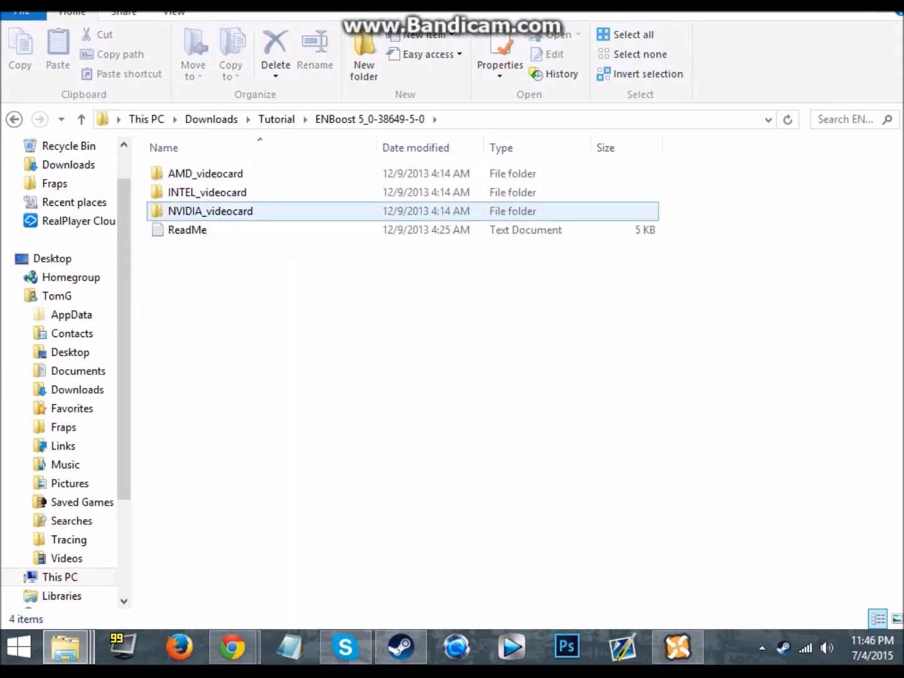
double_click(262, 173)
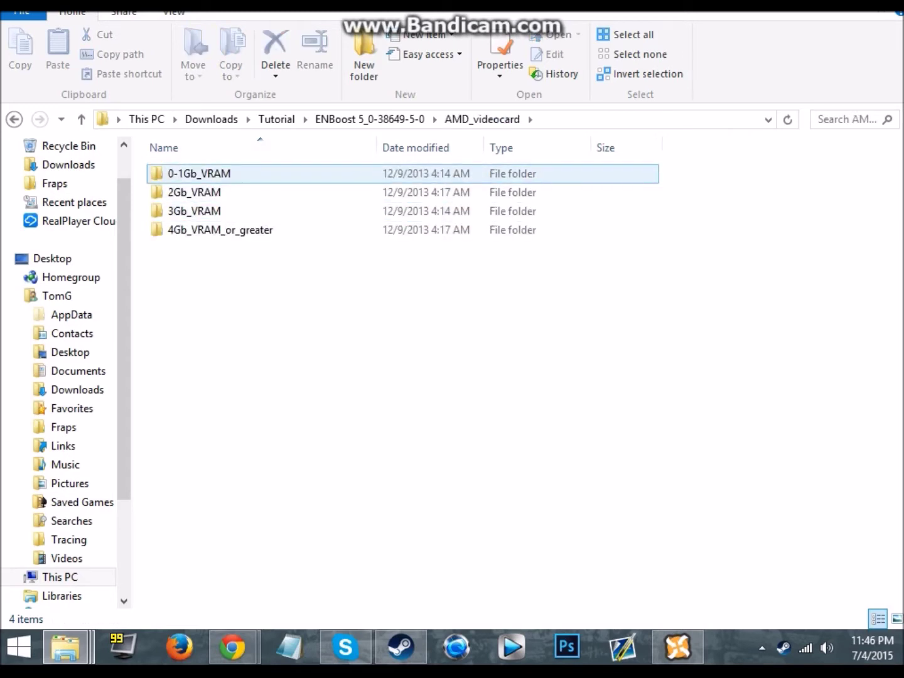
click(371, 119)
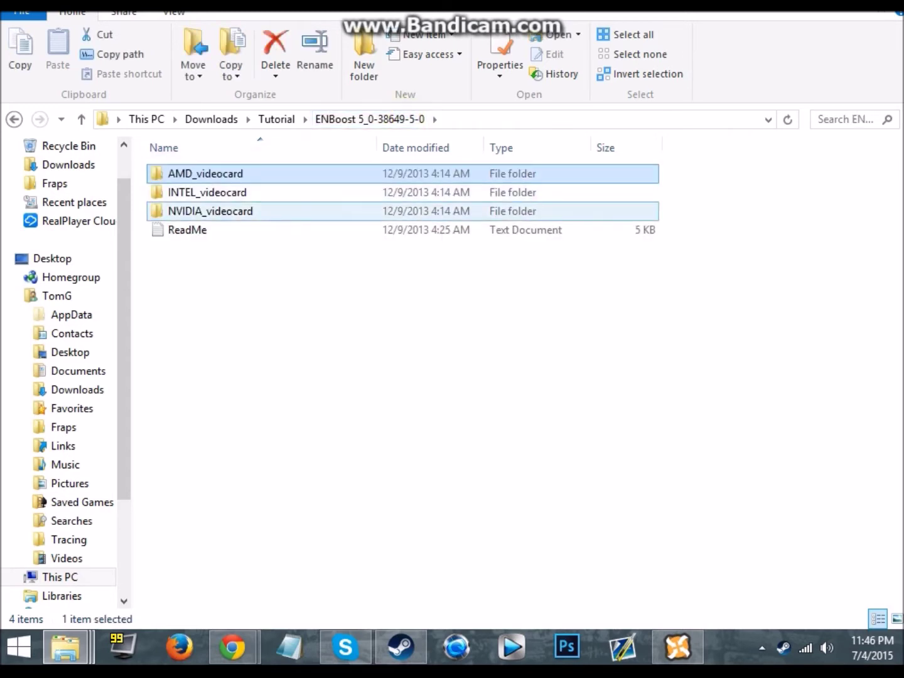
double_click(256, 173)
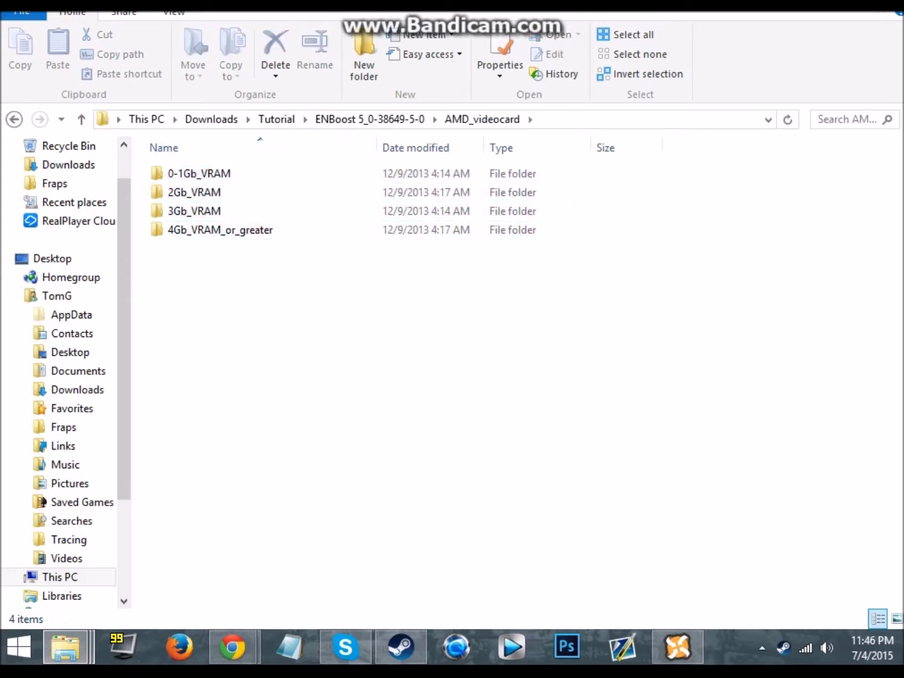
key(super+r)
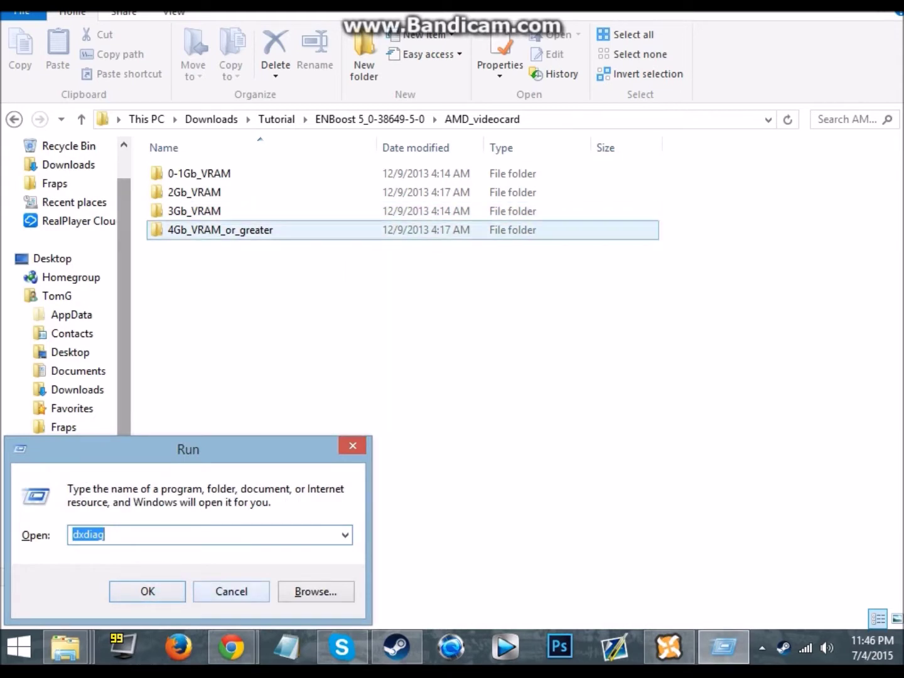
click(251, 594)
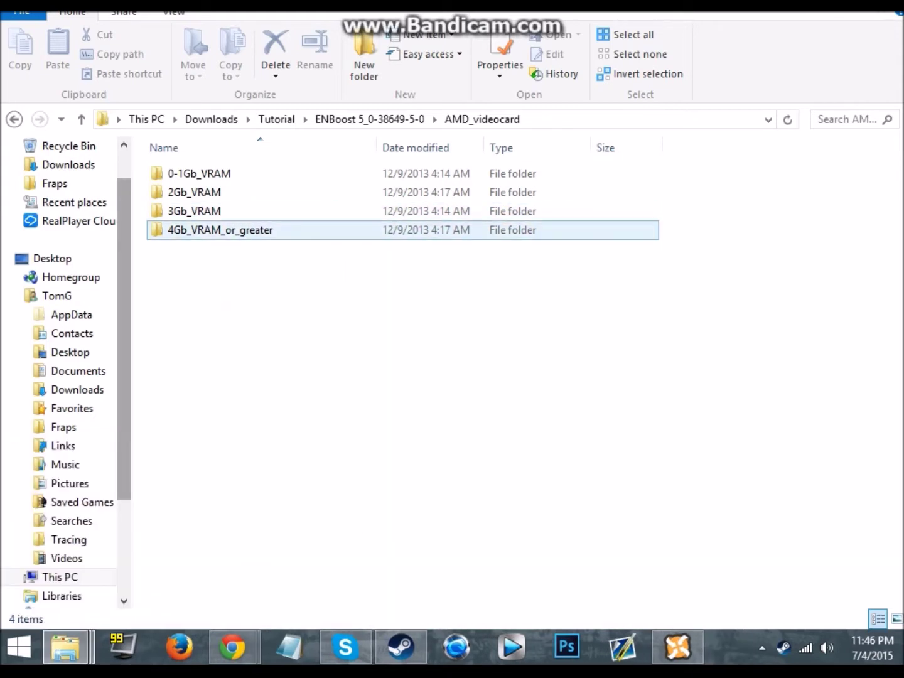
Open the 4Gb_VRAM_or_greater folder and try to move its enblocal file into the Skyrim folder, replacing the existing one
double_click(230, 230)
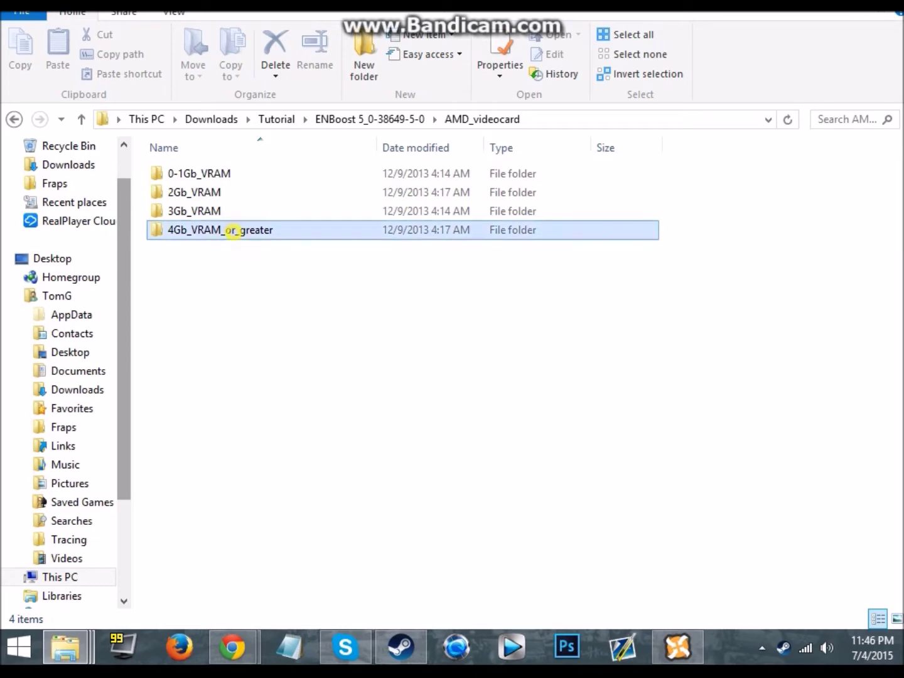
click(232, 178)
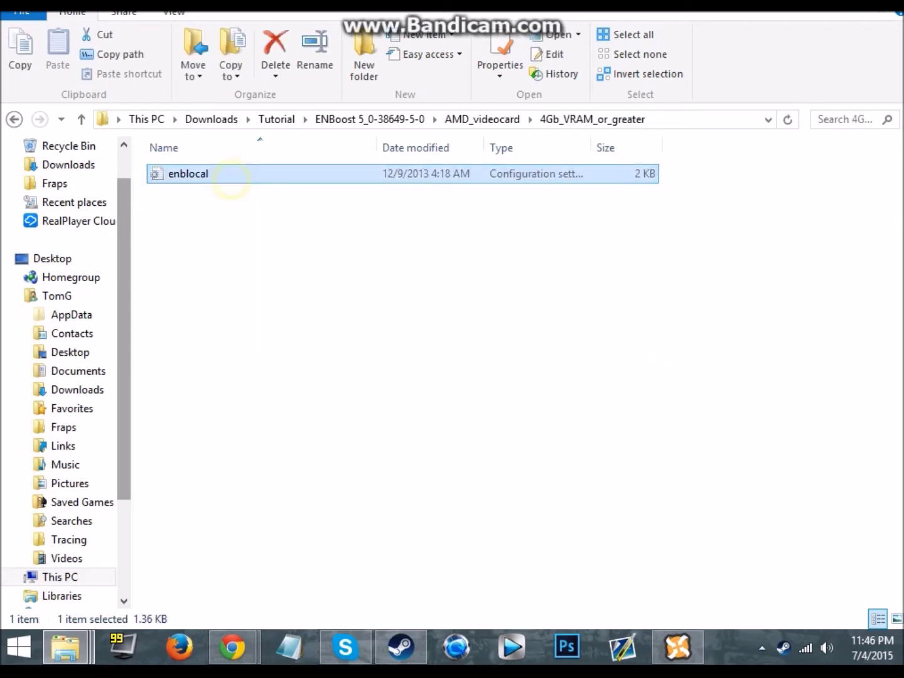
mouse_move(65, 647)
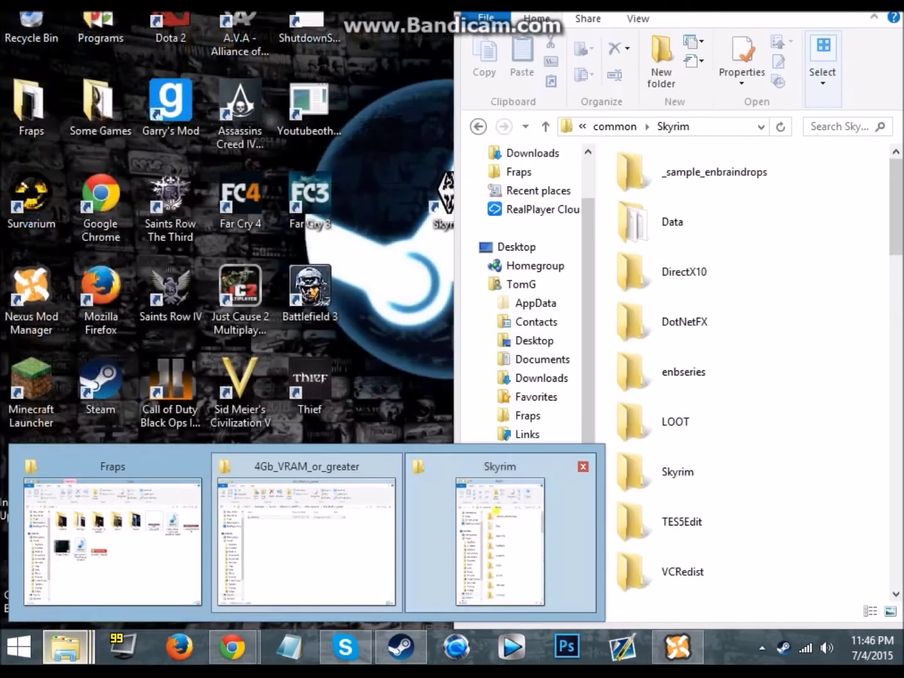
click(504, 537)
drag(189, 173, 753, 207)
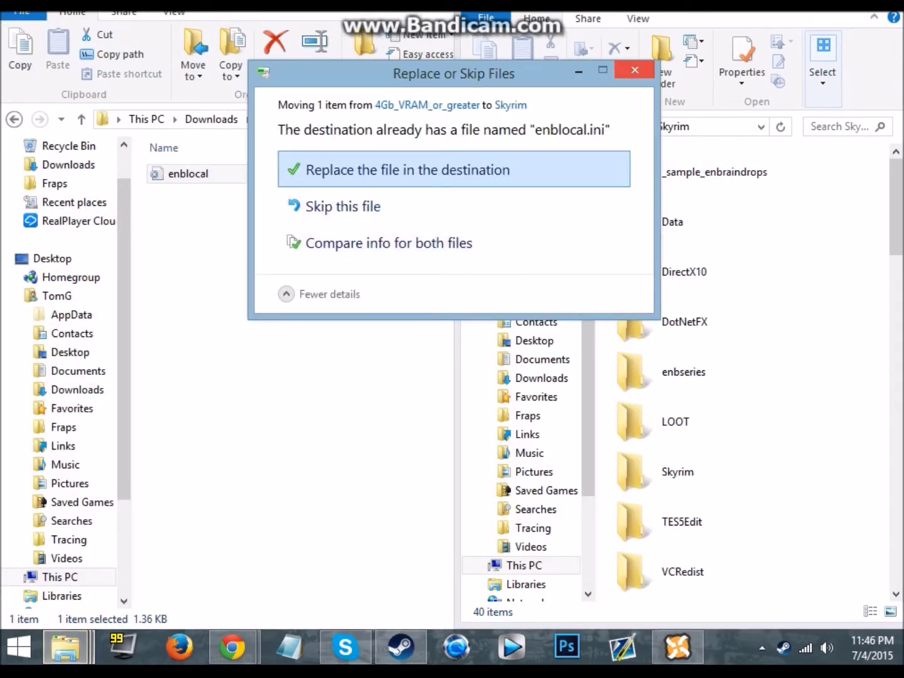
click(455, 169)
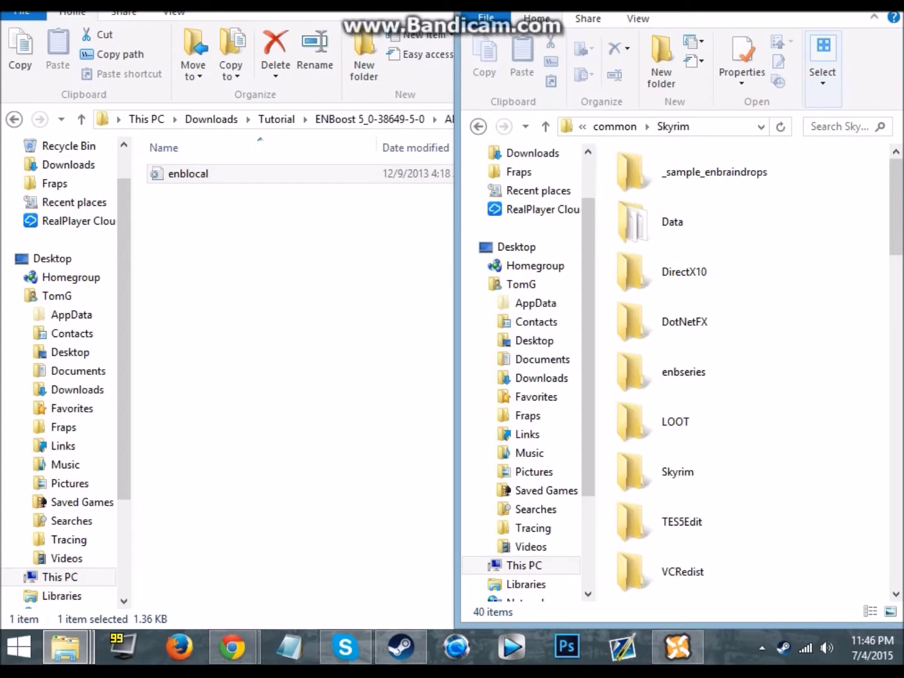
Bring both folders back into view, start moving enblocal into the Skyrim folder again and cancel the replacement
click(408, 173)
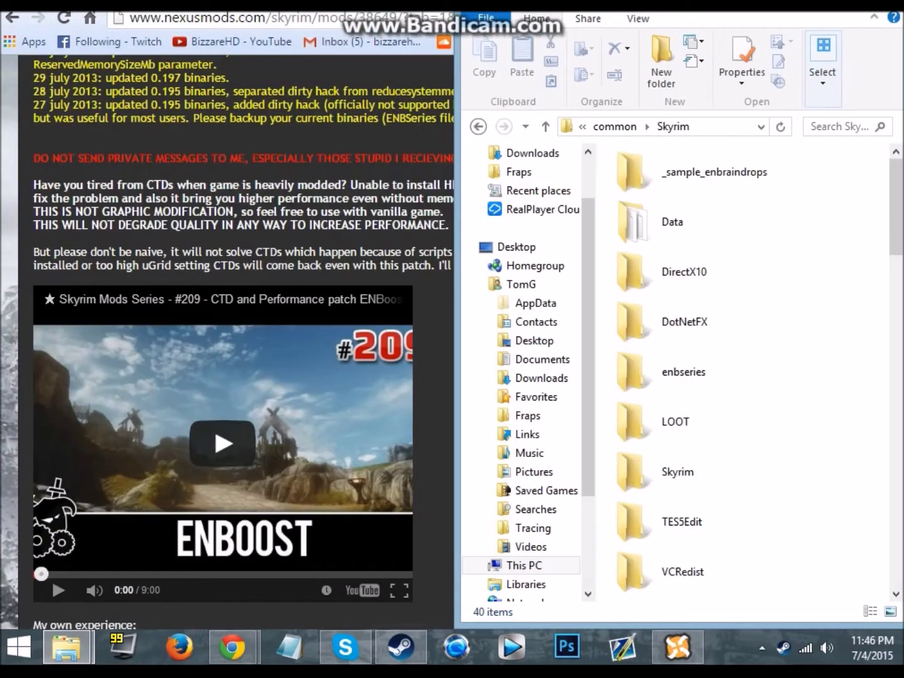
key(alt+Tab)
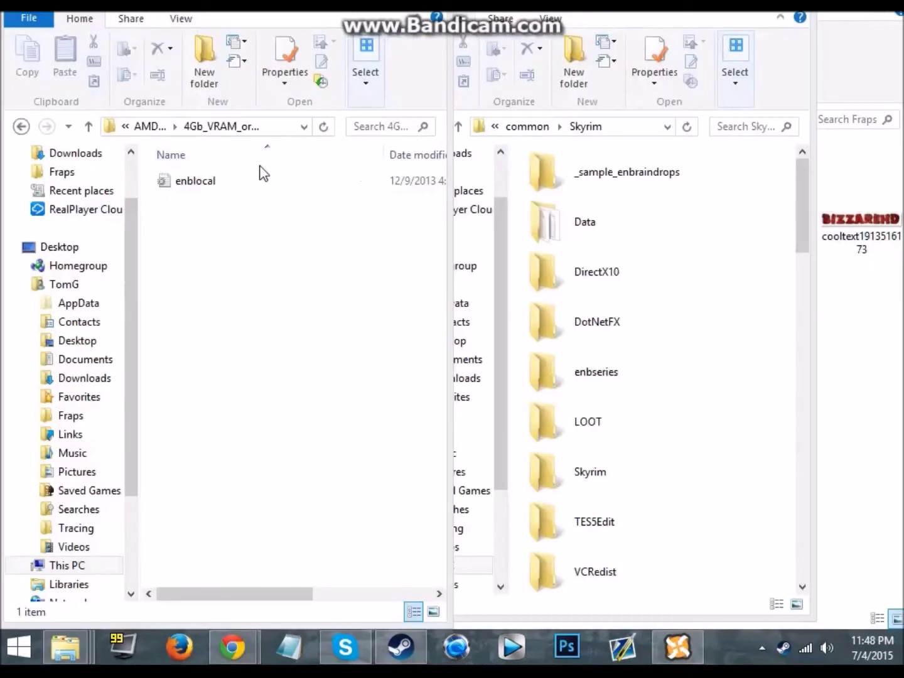
drag(248, 182, 521, 244)
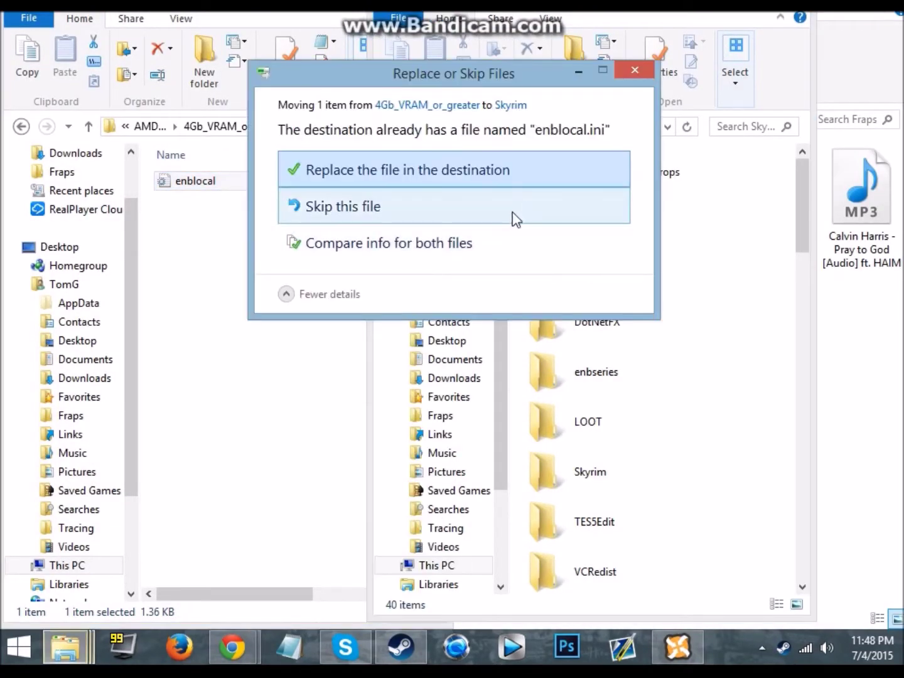
click(636, 70)
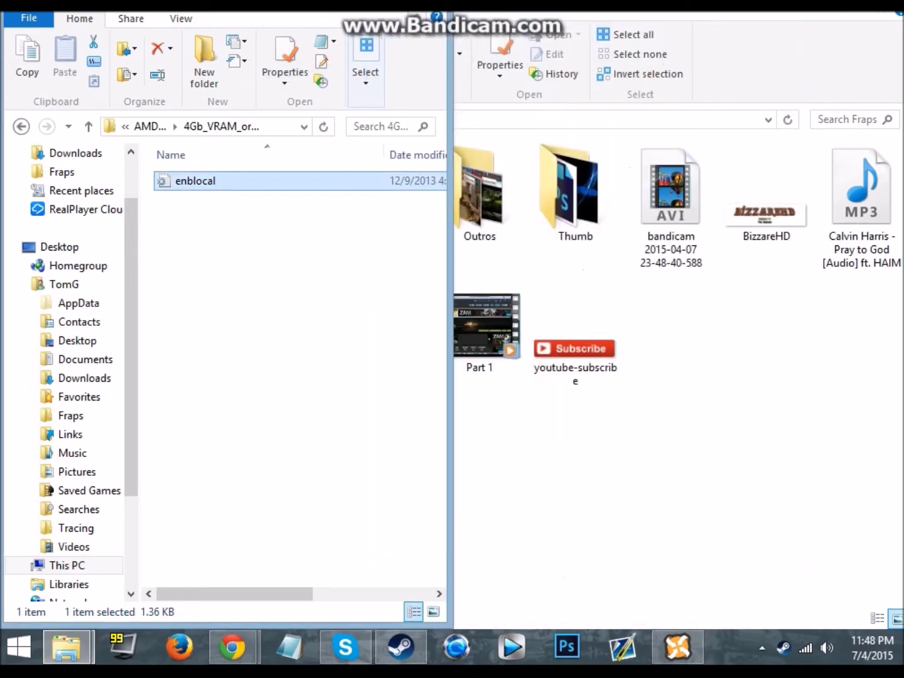
Switch to Chrome and go through the open mod pages to the SkyUI page on Nexus Mods
click(604, 173)
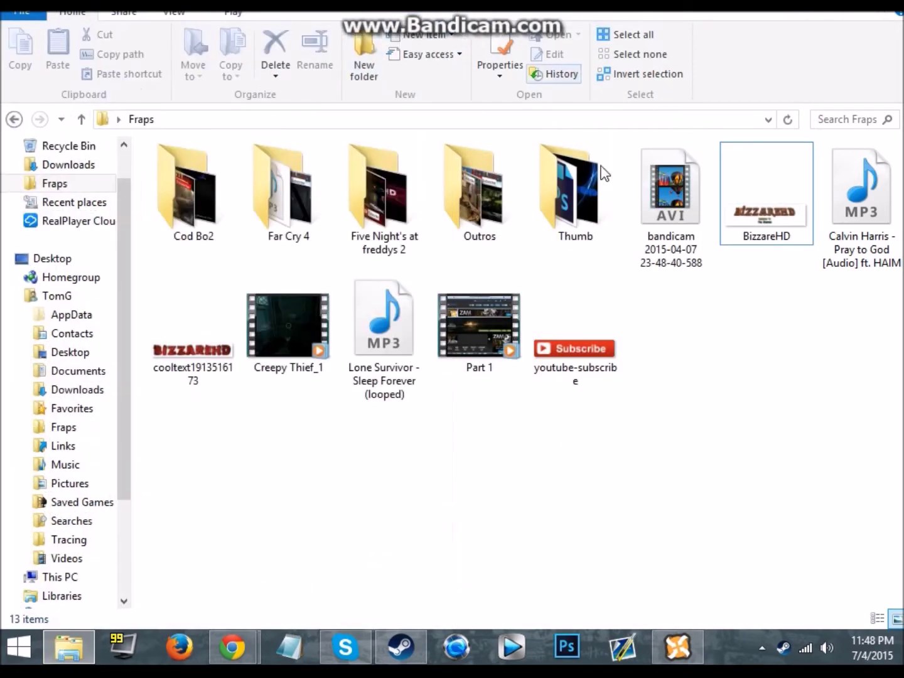
mouse_move(229, 663)
click(167, 545)
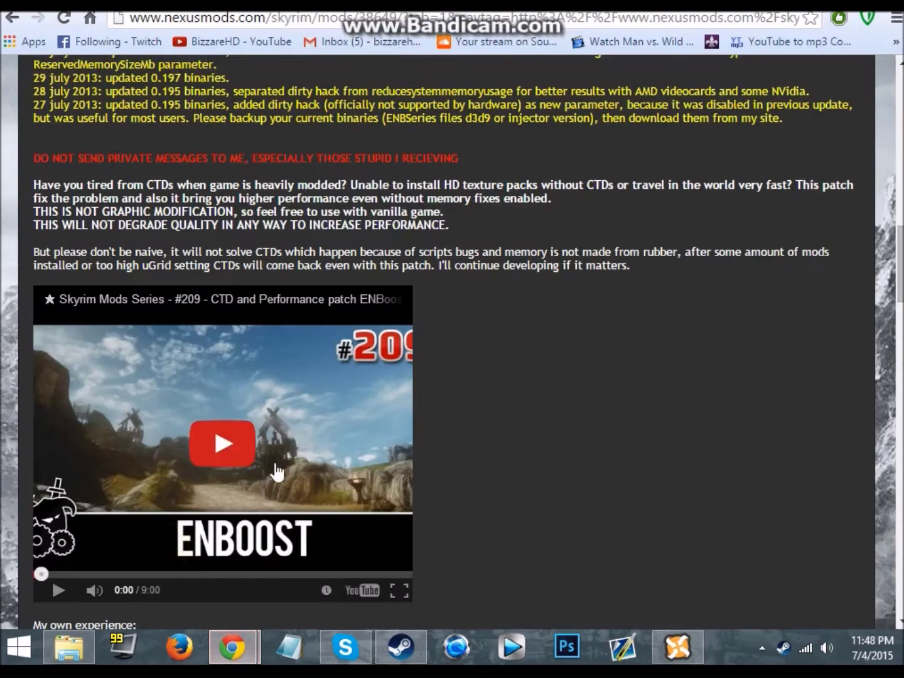
key(ctrl+Tab)
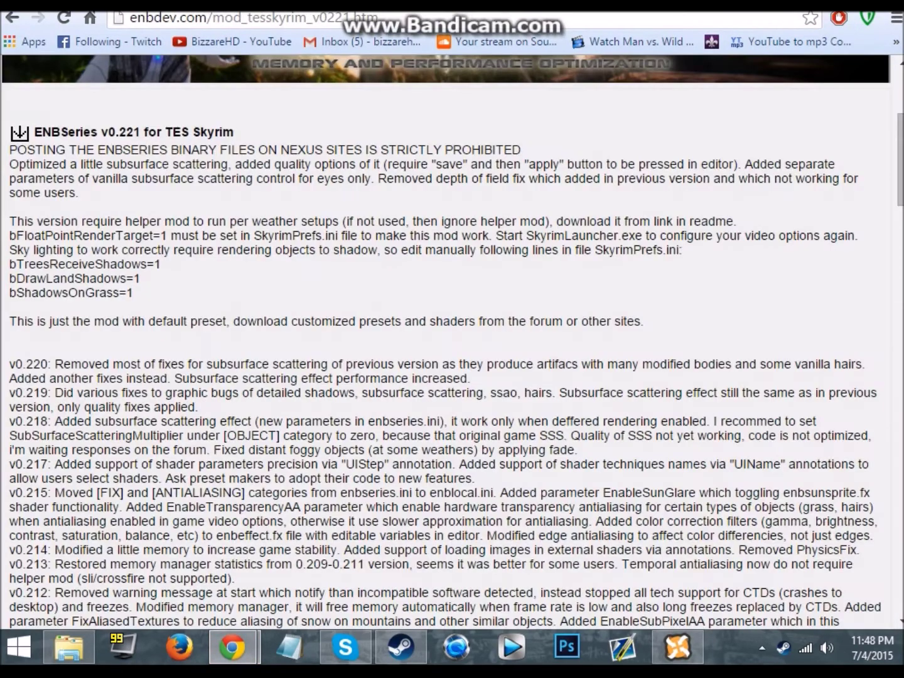
key(ctrl+Tab)
key(ctrl+shift+Tab)
key(ctrl+Tab)
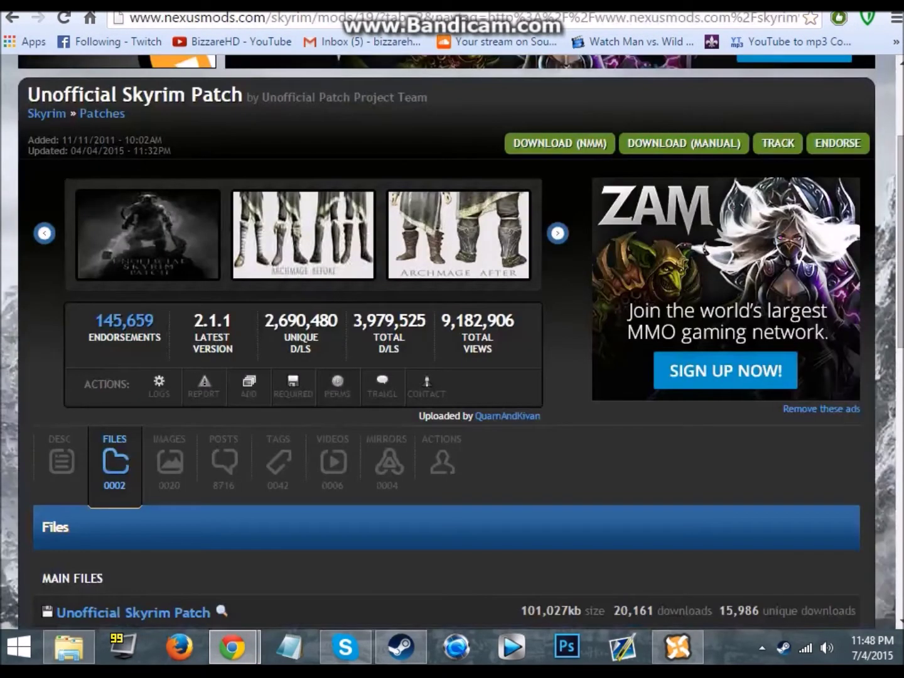
key(ctrl+Tab)
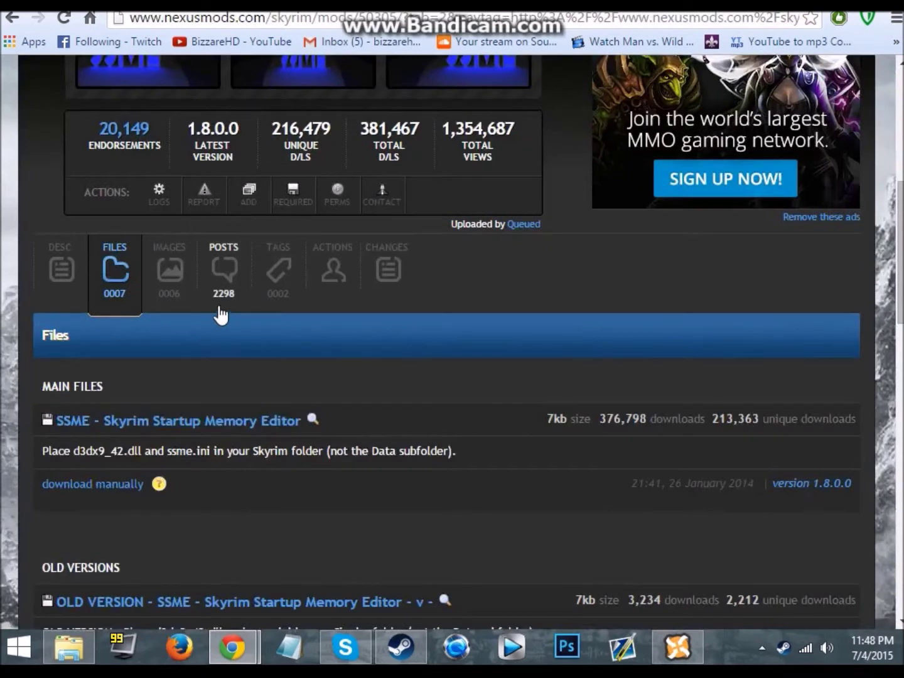
key(ctrl+Tab)
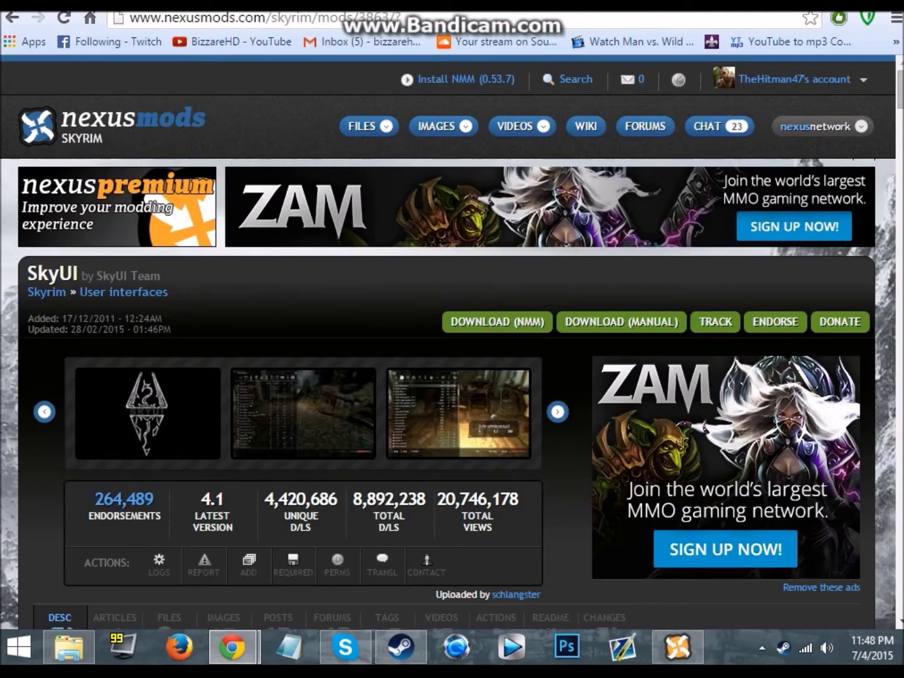
key(ctrl+shift+Tab)
key(ctrl+Tab)
Show the SkyUI files and choose to download SkyUI_4_1 with the mod manager
scroll(108, 383, down, 4)
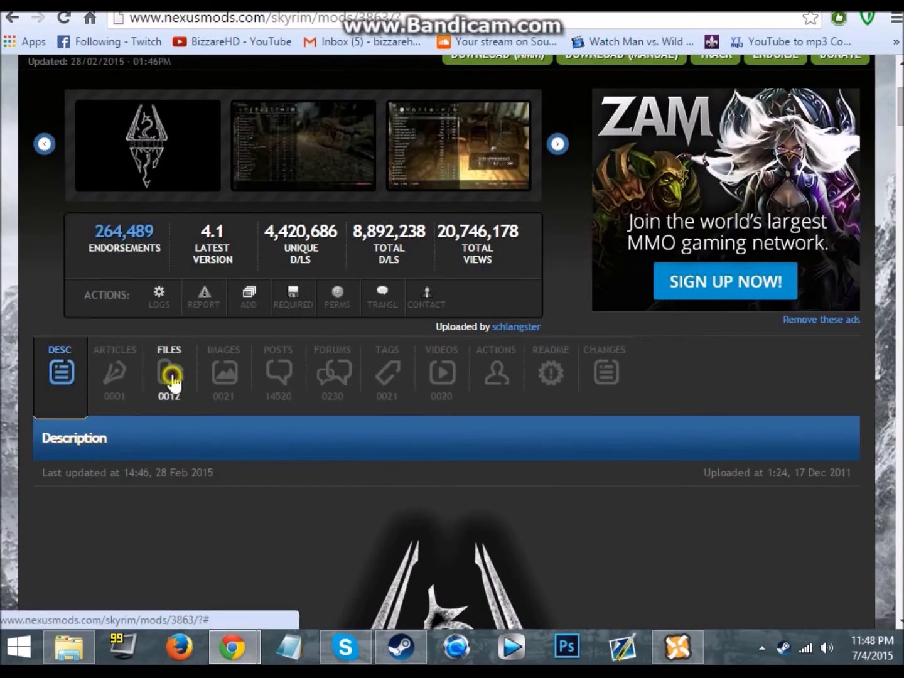
click(171, 375)
scroll(194, 429, down, 4)
click(120, 326)
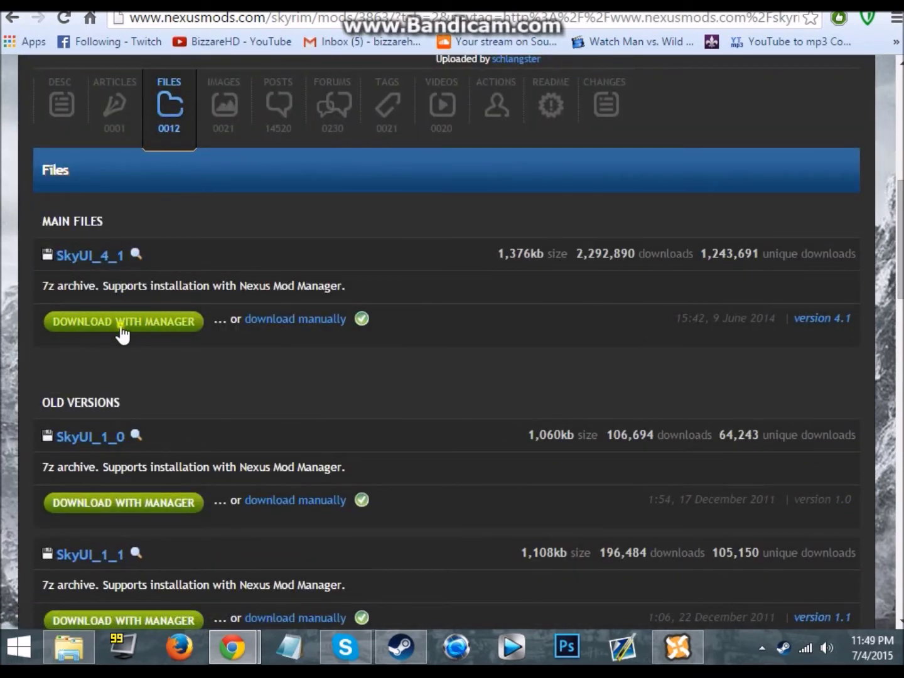
drag(125, 329, 170, 289)
click(173, 286)
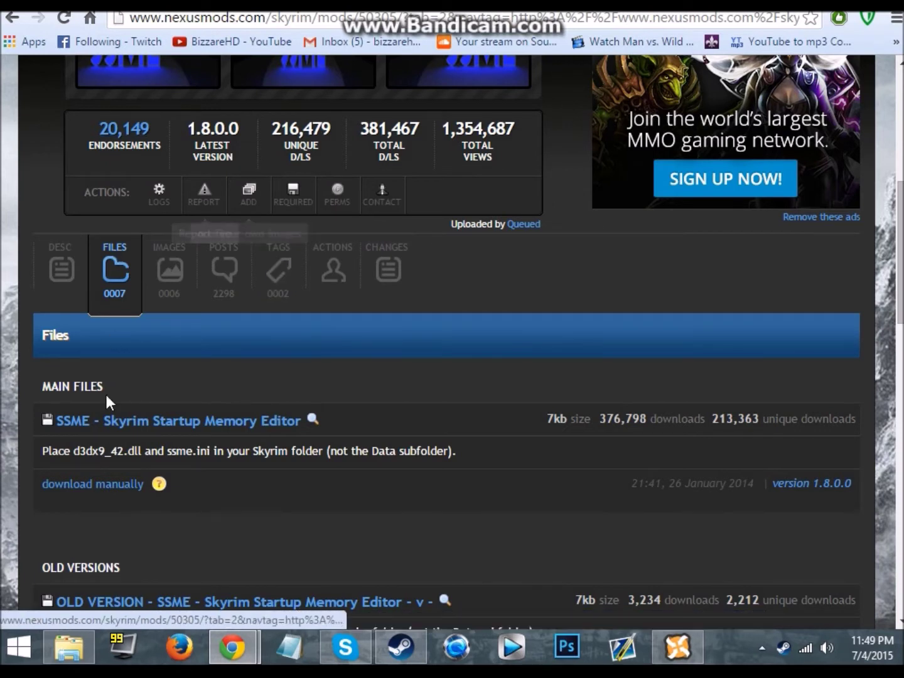
Download SSME - Skyrim Startup Memory Editor version 1.8.0.0 manually from its main files and look over the mod page
click(108, 486)
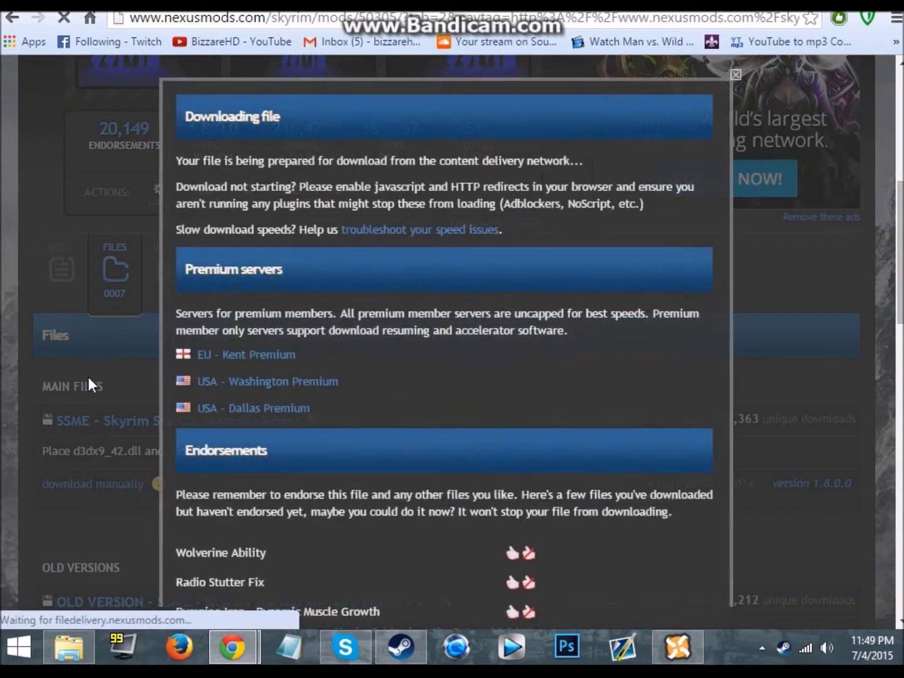
click(93, 397)
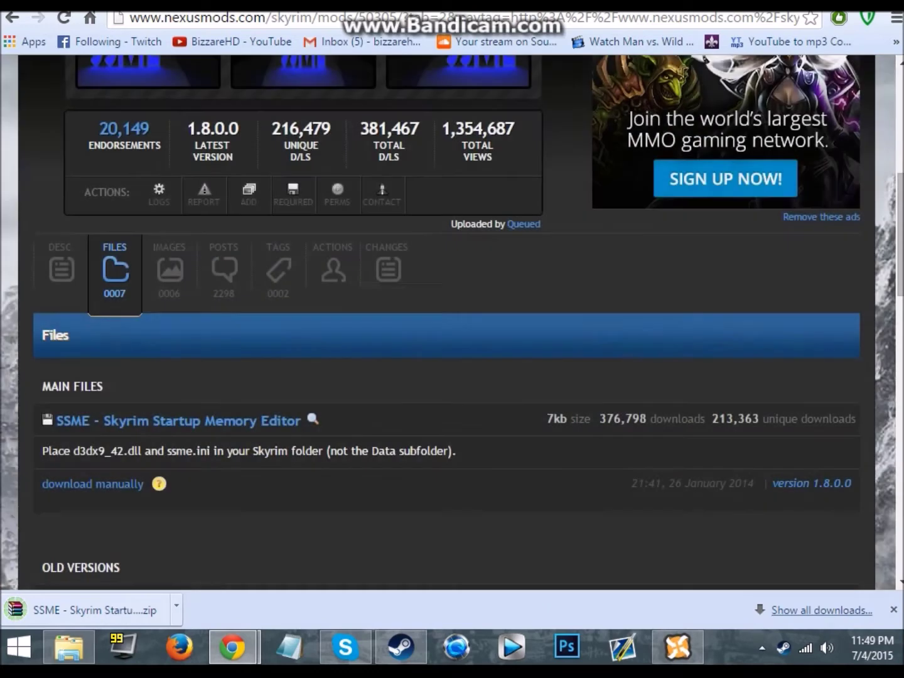
scroll(170, 326, up, 7)
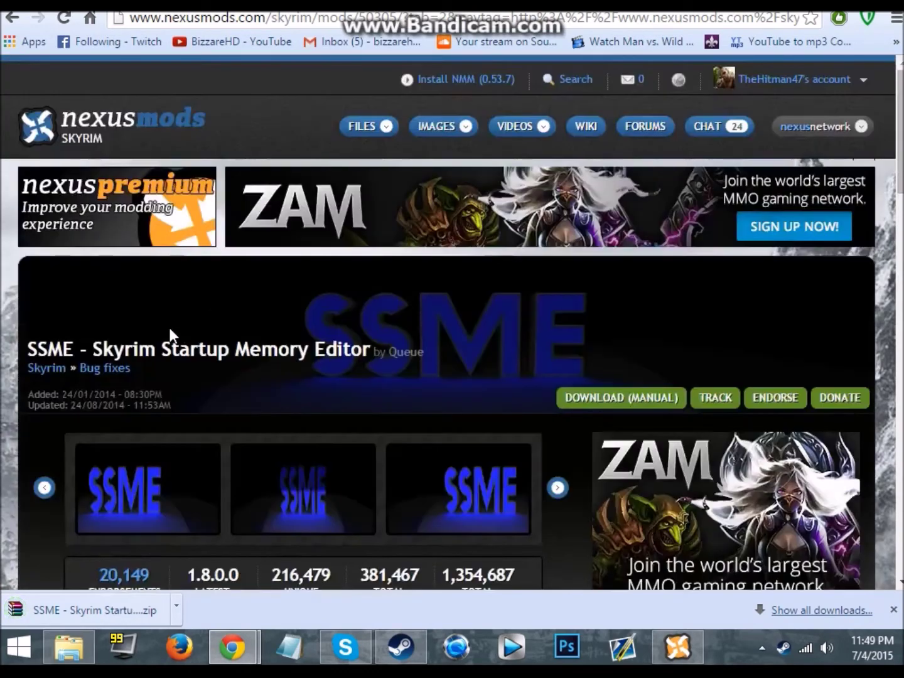
scroll(168, 325, down, 9)
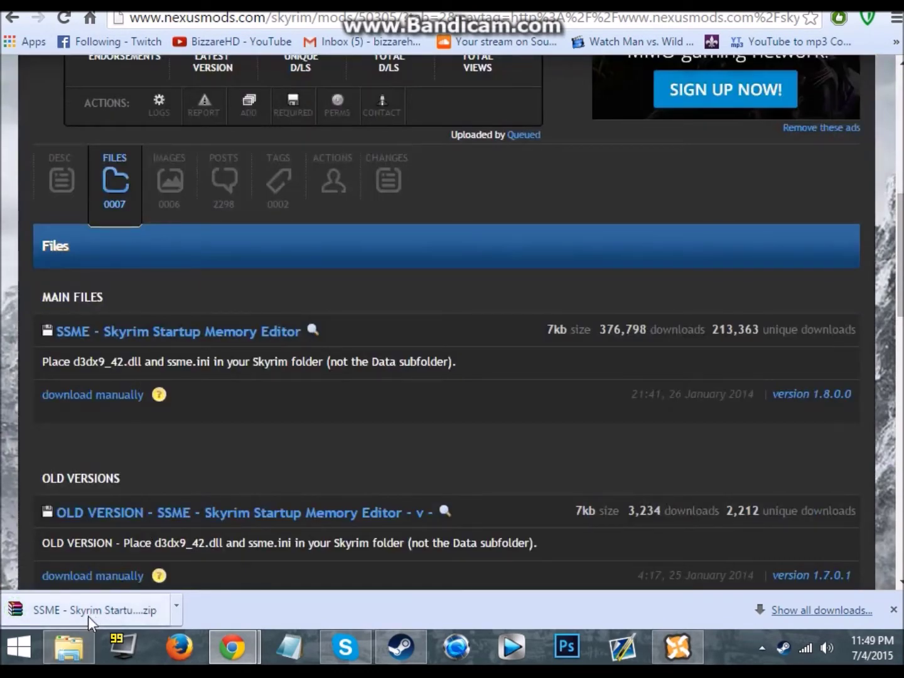
Open the Skyrim folder within the pinned common folder in File Explorer and dock its window to one side of the screen
click(86, 648)
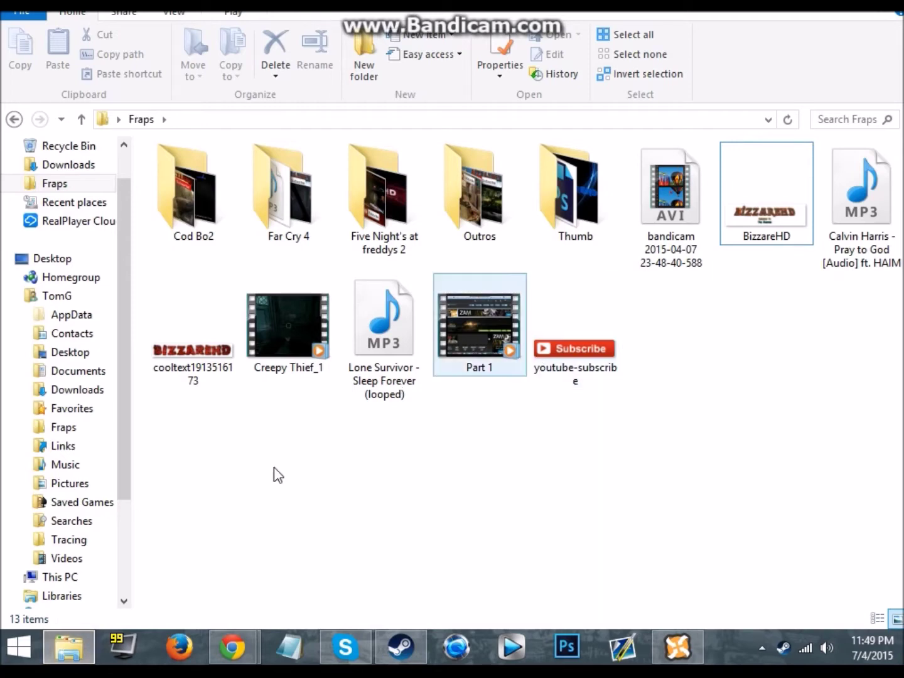
key(alt+Tab)
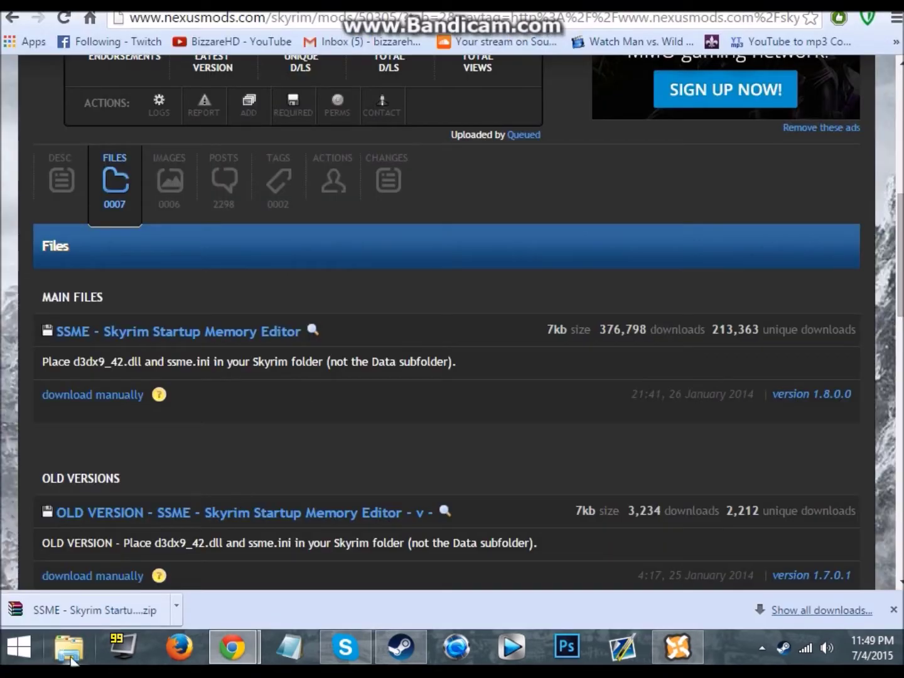
drag(69, 647, 115, 242)
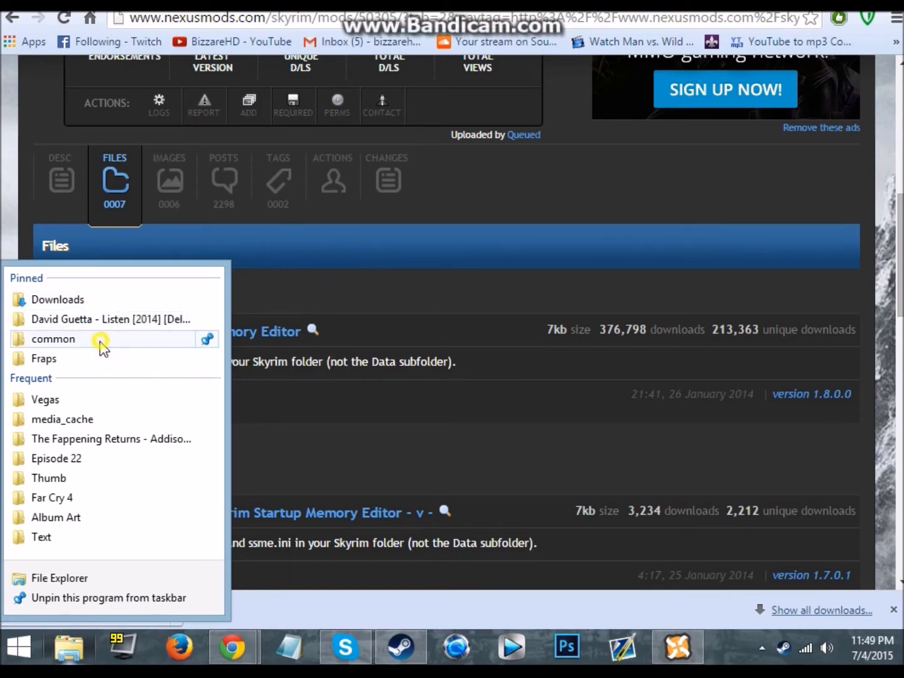
click(100, 340)
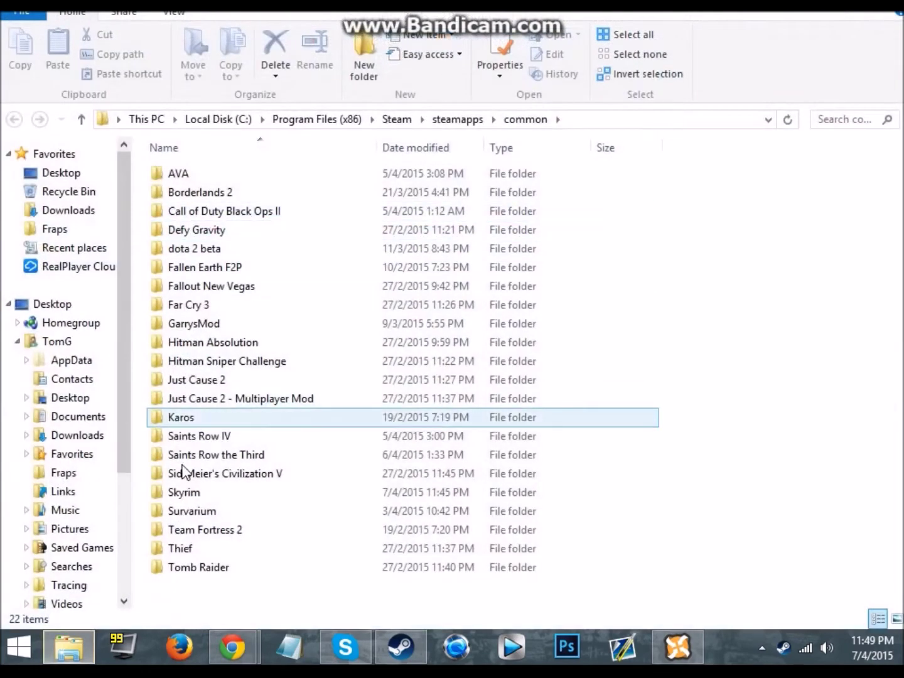
double_click(214, 493)
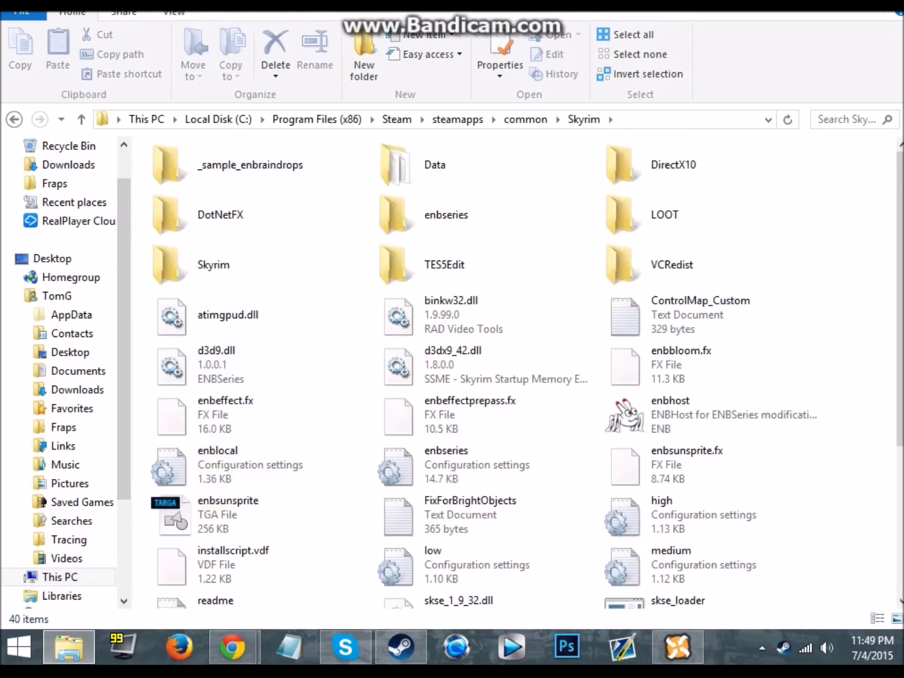
key(super+Right)
Open the downloaded SSME zip archive in WinRAR and dock its window to the opposite half of the screen
click(117, 612)
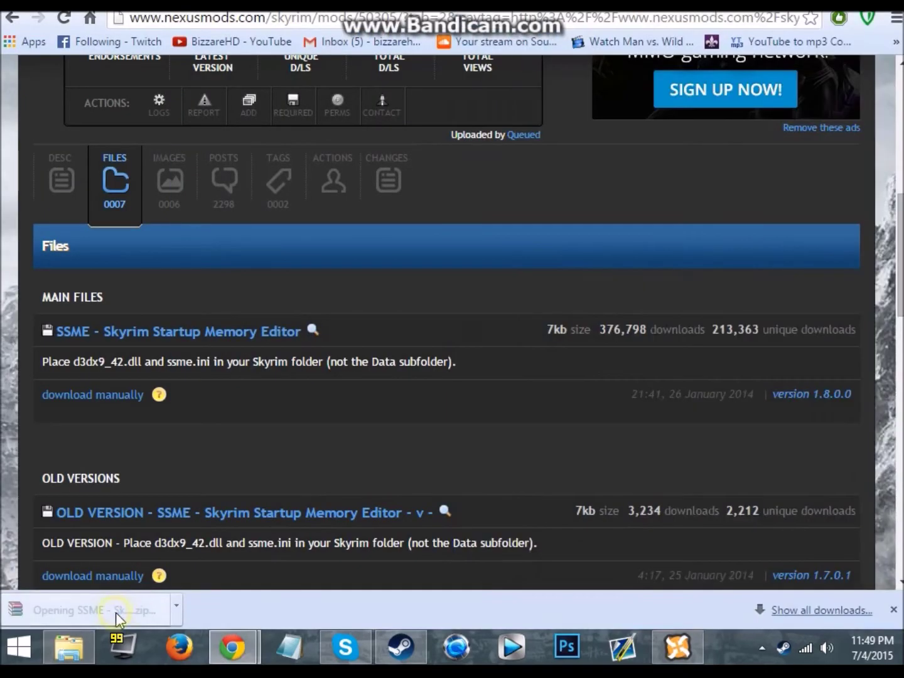
key(super+Left)
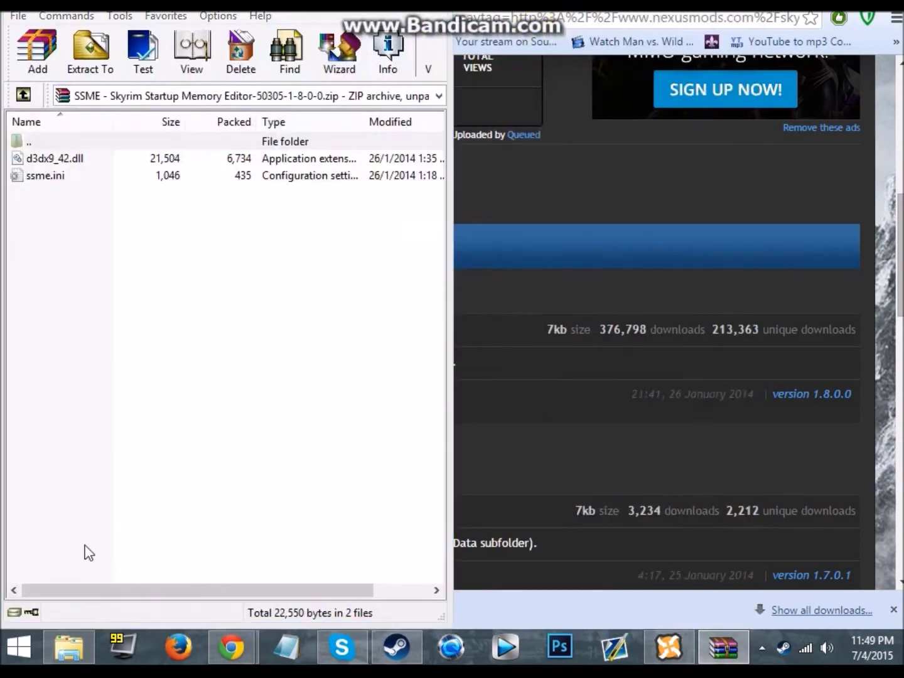
click(319, 315)
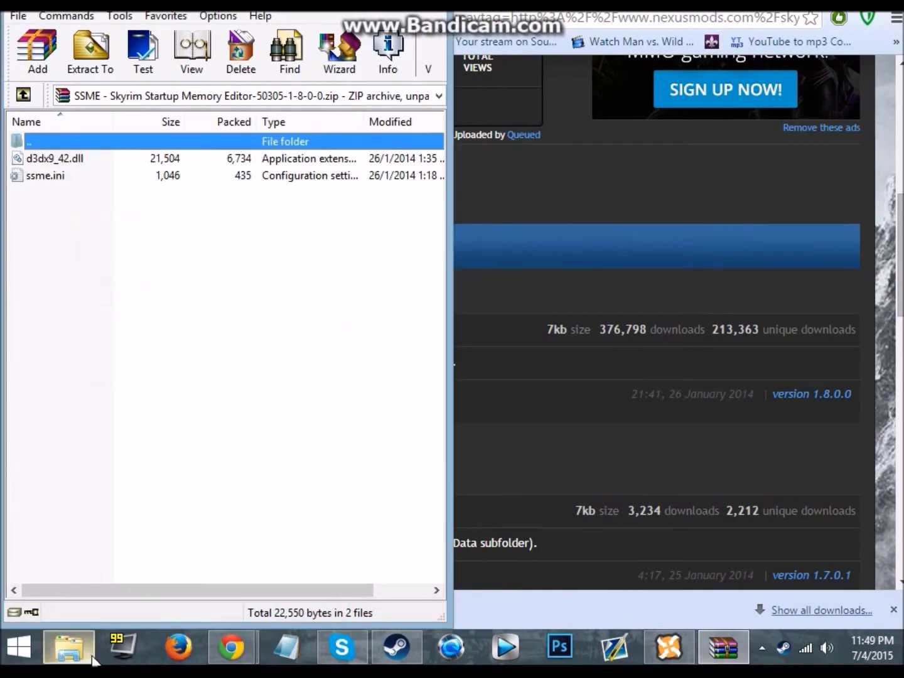
Read the installation instructions, FAQ and changelog in the SSME mod description in Chrome, and return to the open SSME archive
click(631, 346)
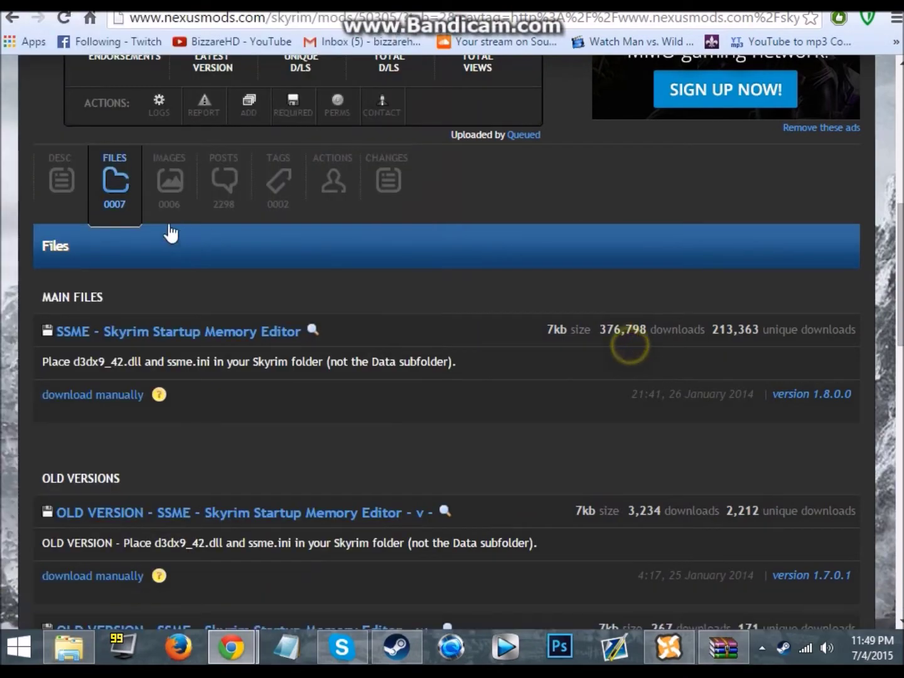
click(60, 177)
scroll(175, 257, down, 10)
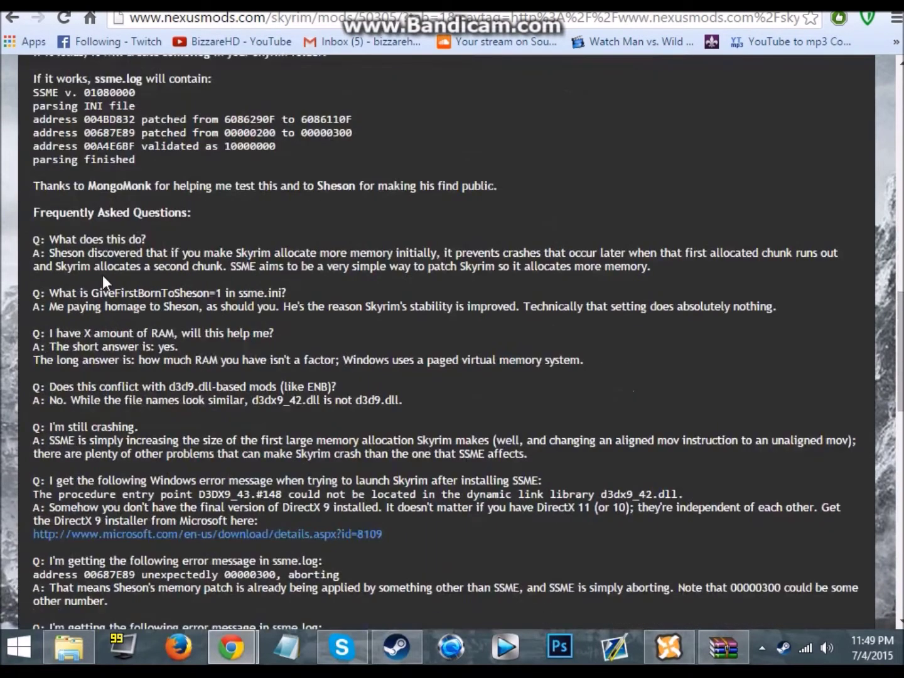
scroll(111, 308, down, 13)
scroll(143, 330, up, 13)
scroll(185, 371, down, 4)
scroll(141, 480, down, 3)
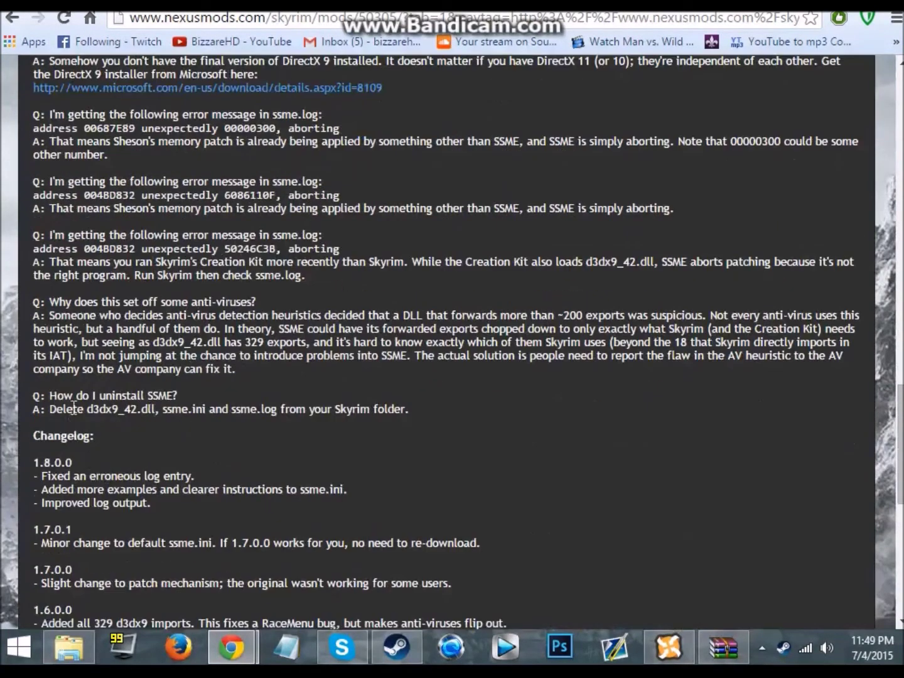
scroll(253, 402, up, 12)
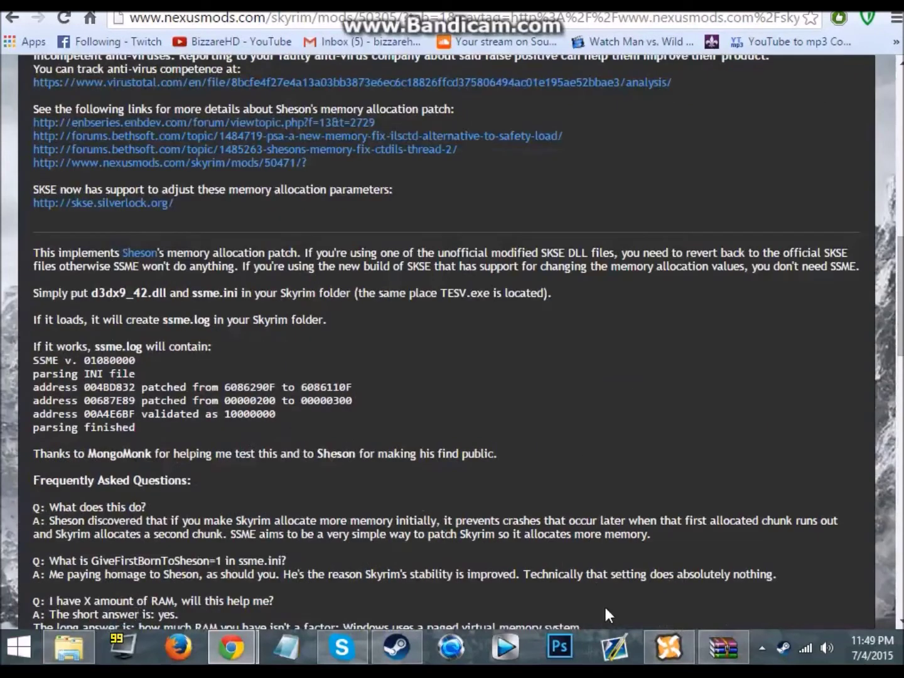
click(722, 647)
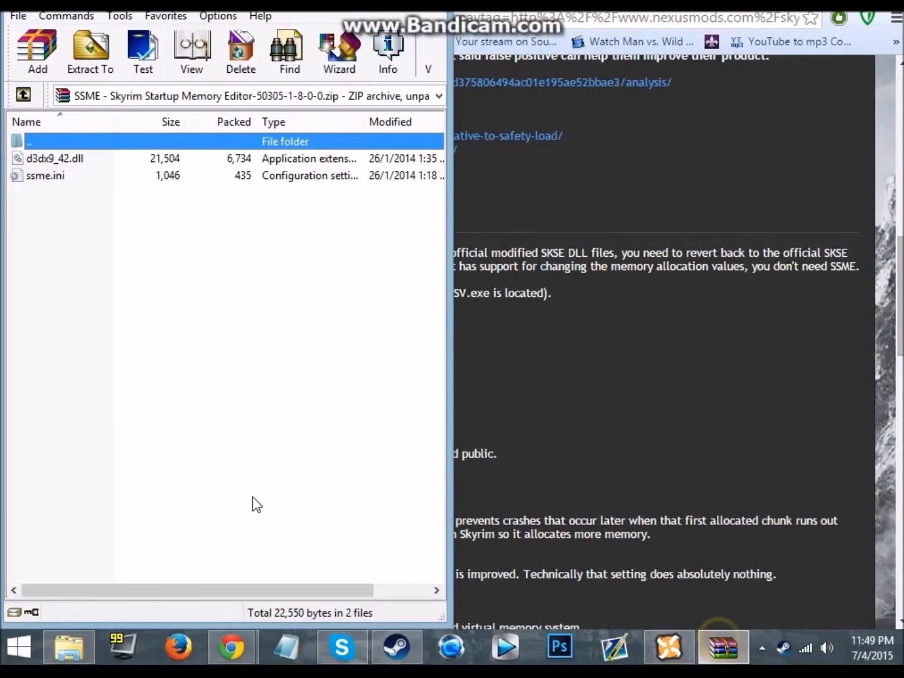
Try to move d3dx9_42.dll and ssme.ini from the SSME archive into the Skyrim folder, cancelling the file replacement
click(75, 642)
drag(252, 296, 595, 232)
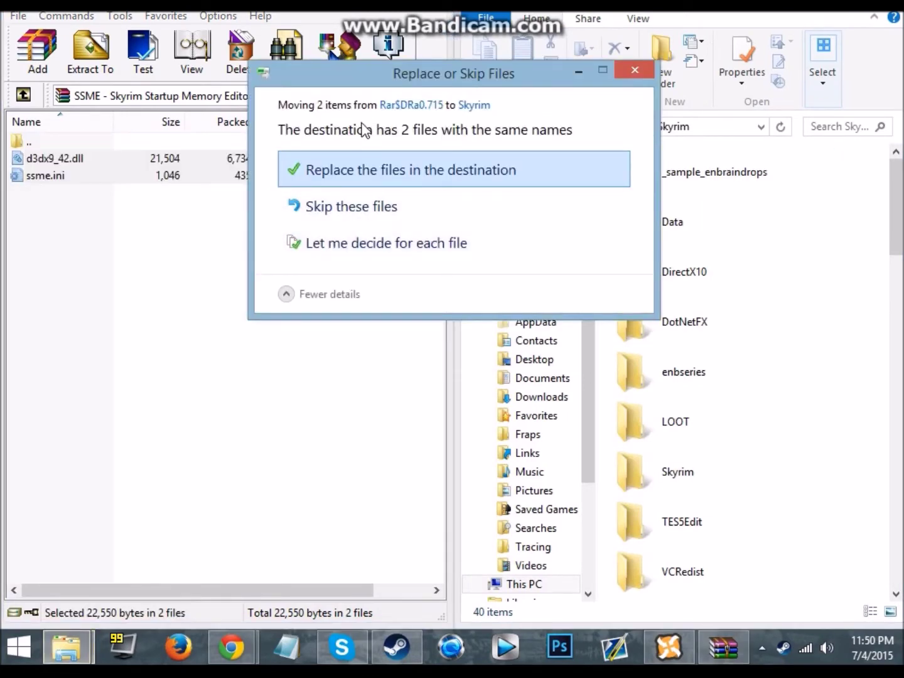
click(630, 71)
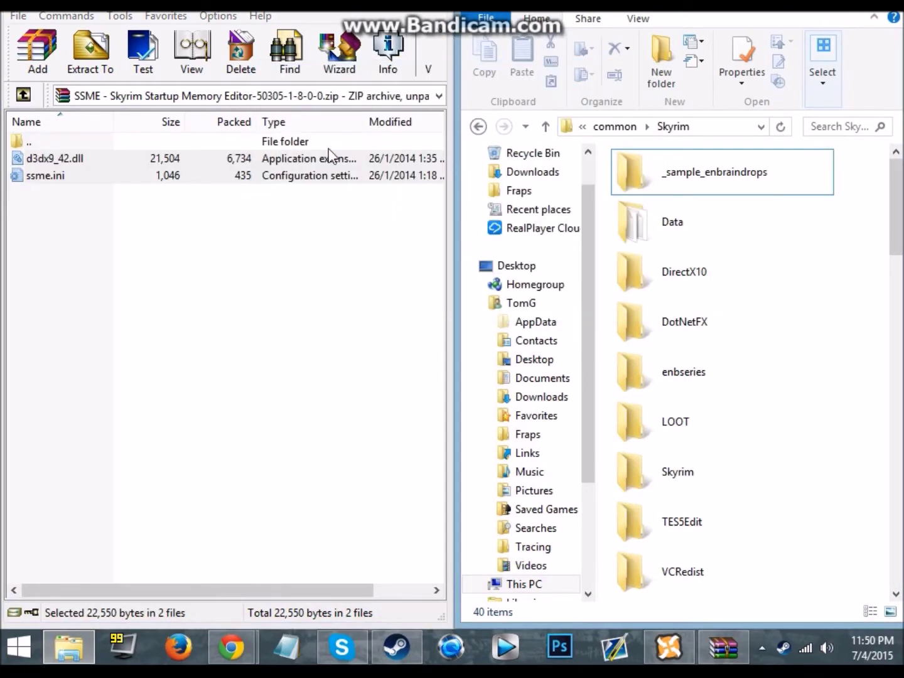
Review the memory block values in ssme.ini from the SSME archive, and close both the file and the archive
click(309, 179)
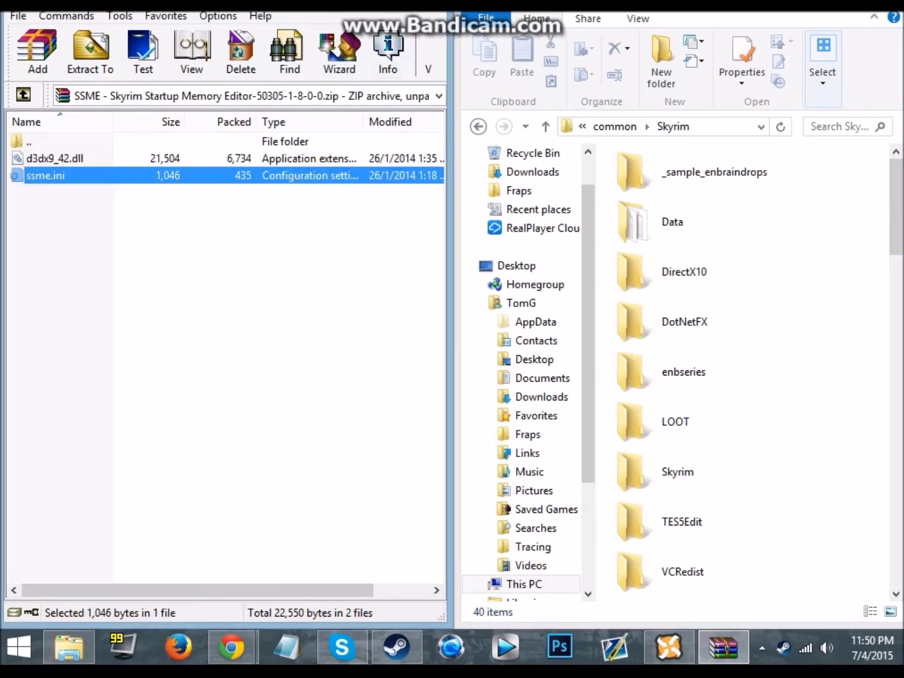
double_click(309, 175)
scroll(587, 352, down, 6)
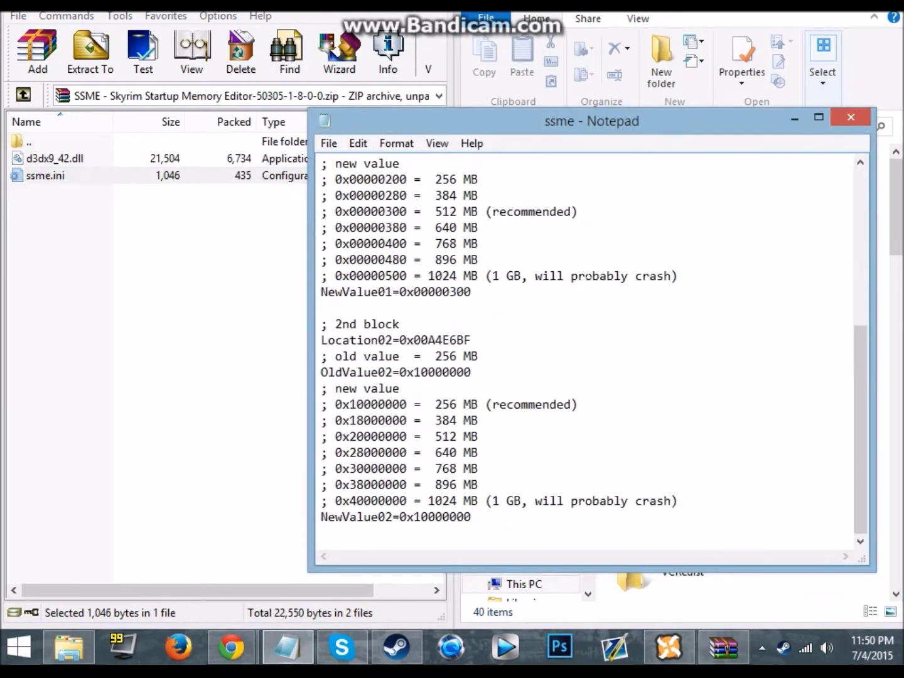
scroll(587, 352, up, 6)
scroll(587, 351, down, 4)
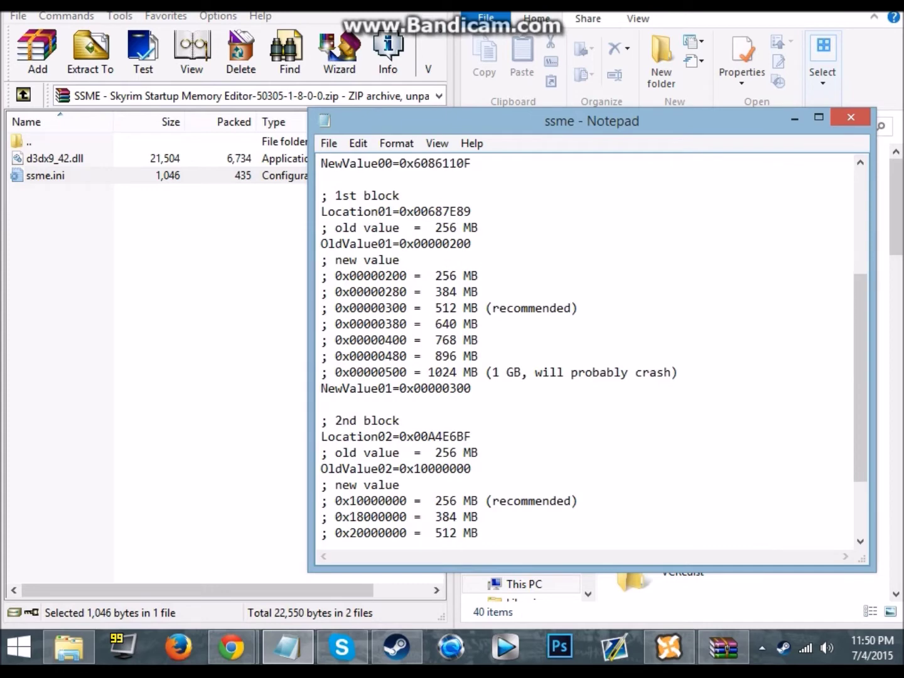
click(852, 118)
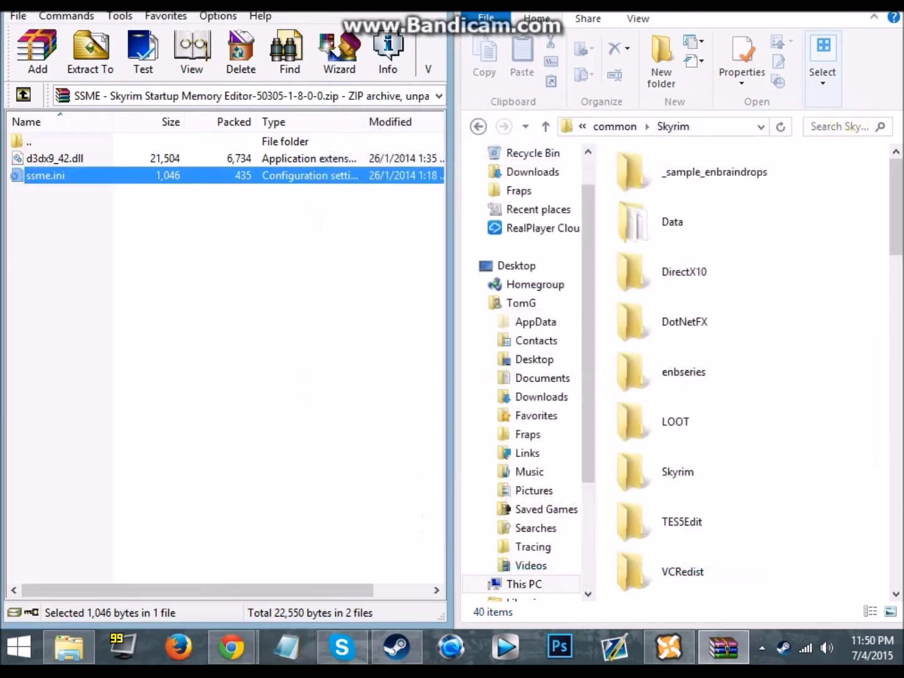
key(alt+F4)
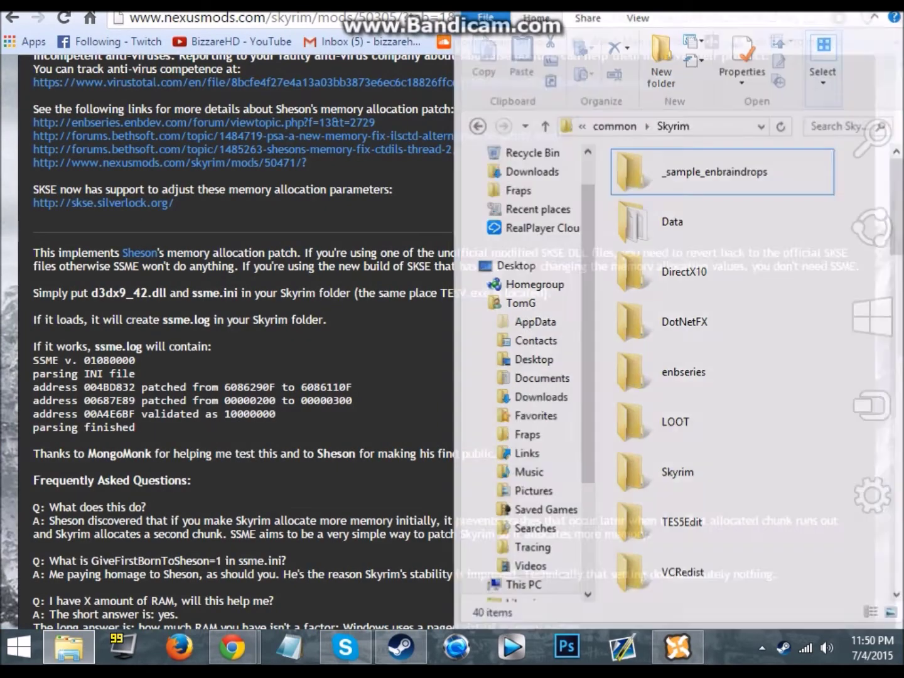
Switch to Chrome and go from the SSME page to the files page of the Unofficial Skyrim Patch
click(408, 408)
scroll(407, 413, up, 10)
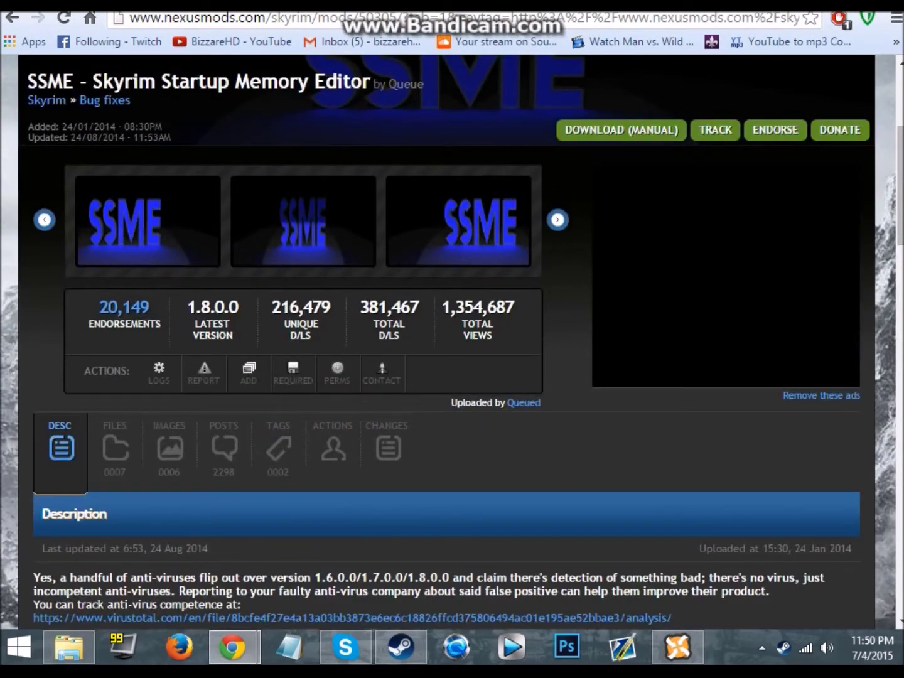
key(ctrl+Tab)
key(ctrl+Tab)
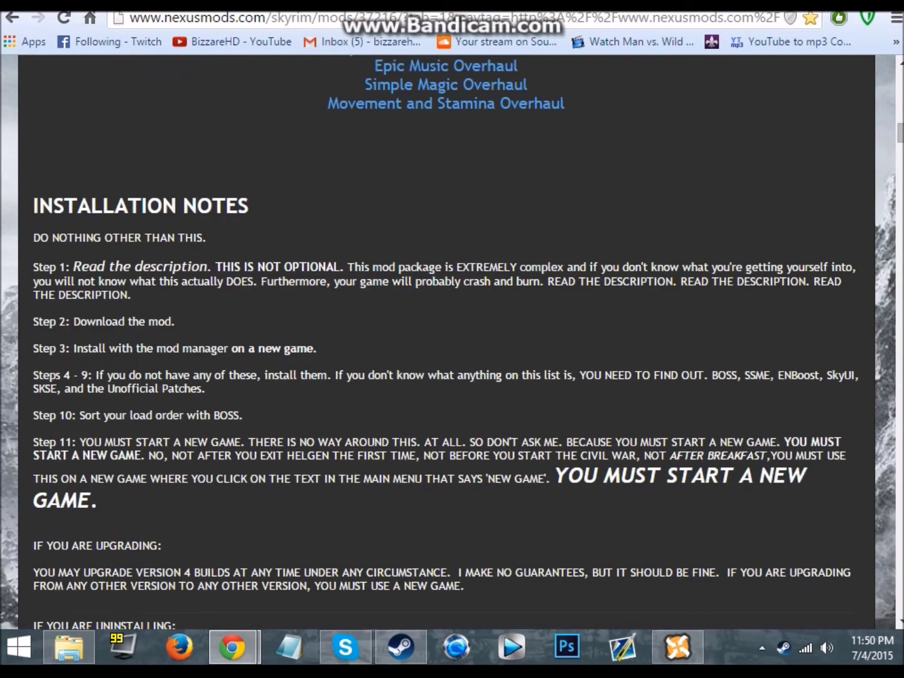
scroll(293, 256, up, 15)
key(ctrl+Tab)
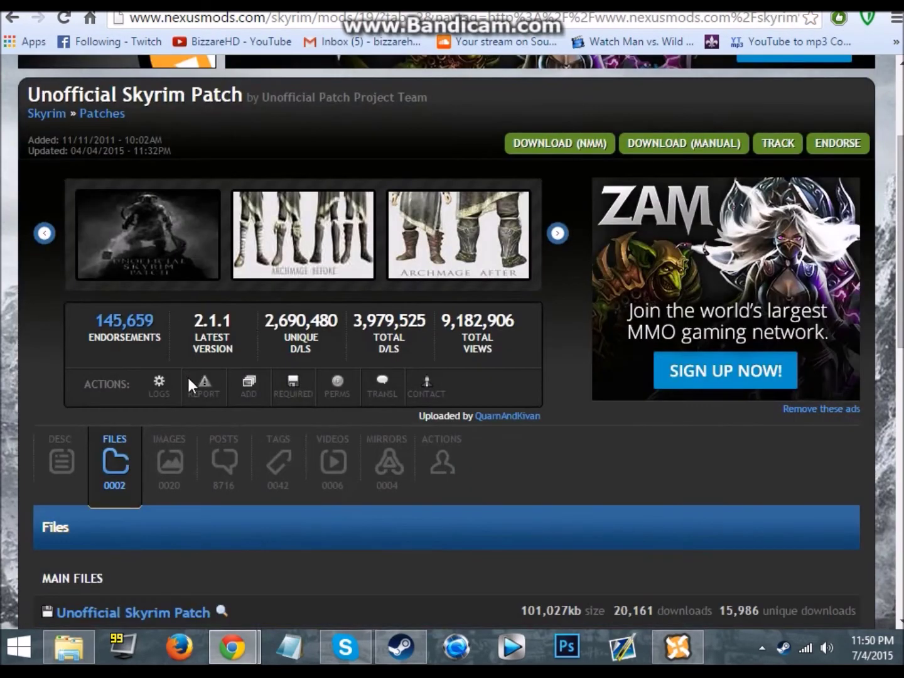
Download the Unofficial Skyrim Patch main file with Nexus Mod Manager and check its download progress there
scroll(190, 385, down, 5)
click(182, 325)
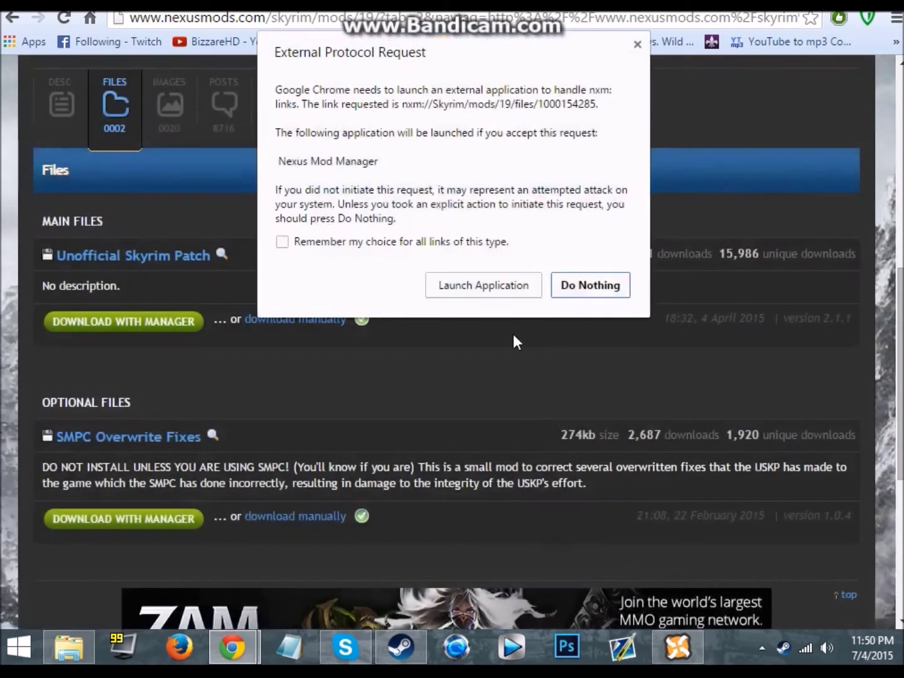
click(499, 286)
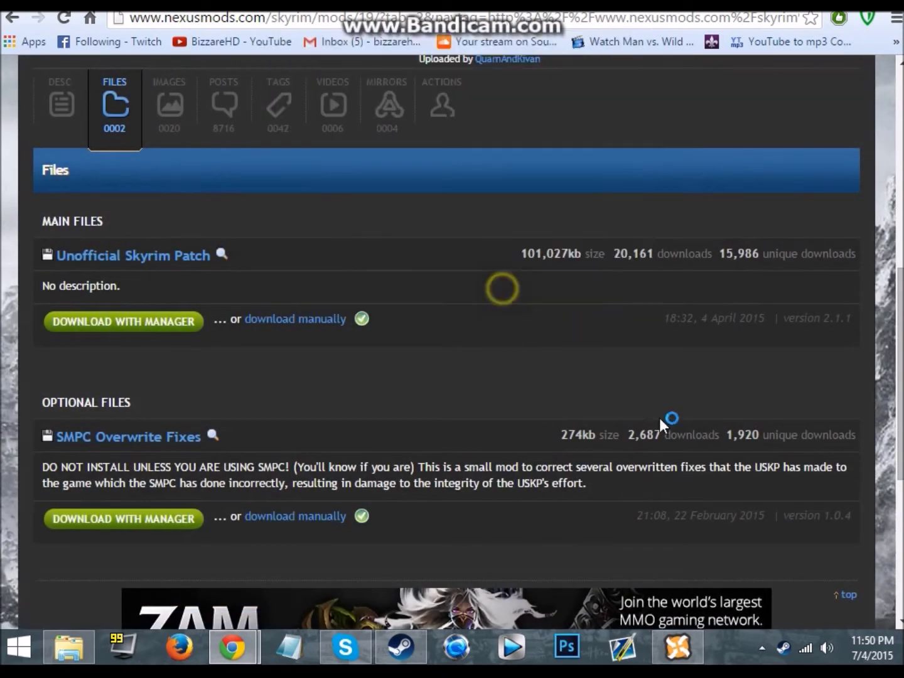
click(688, 647)
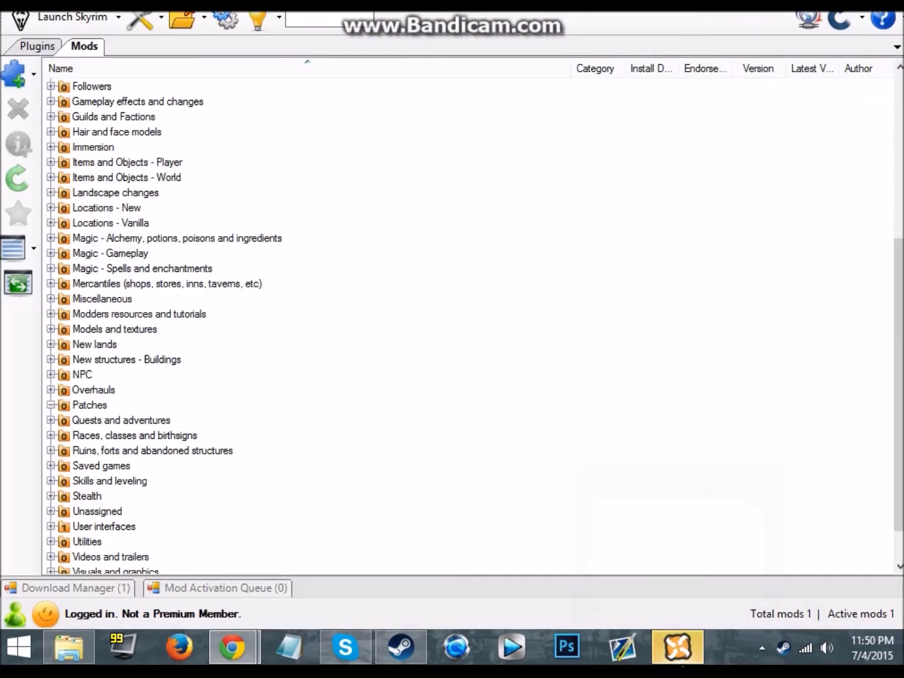
click(82, 589)
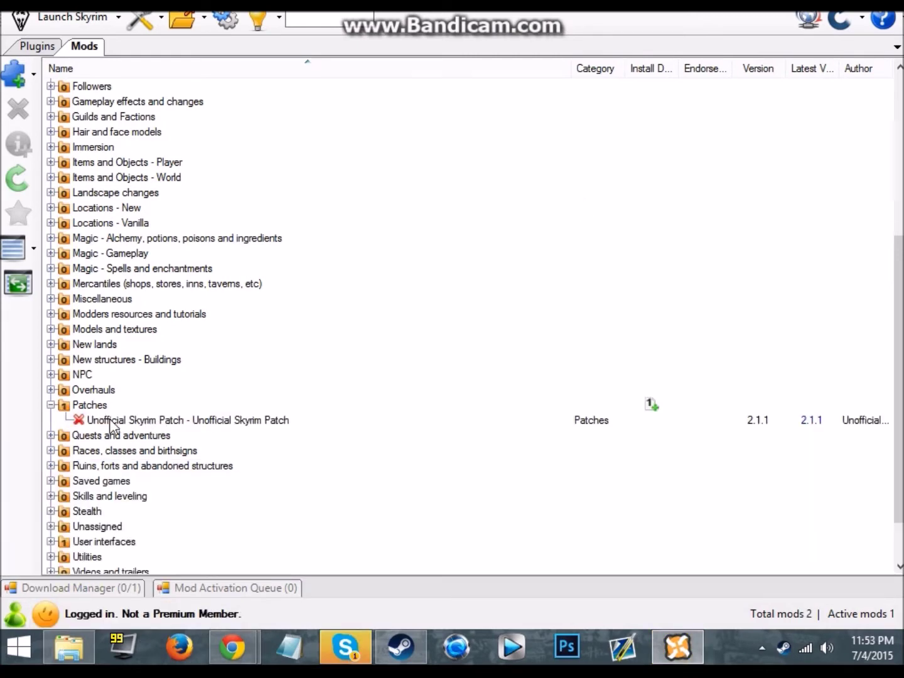
Activate the Unofficial Skyrim Patch mod and collapse the Patches category
double_click(114, 421)
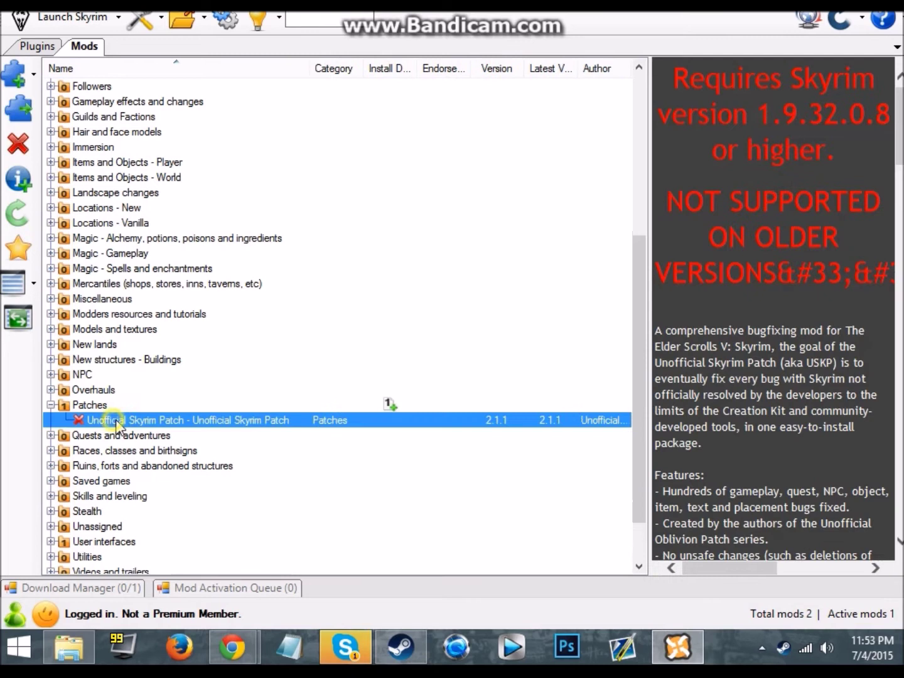
click(347, 422)
click(349, 426)
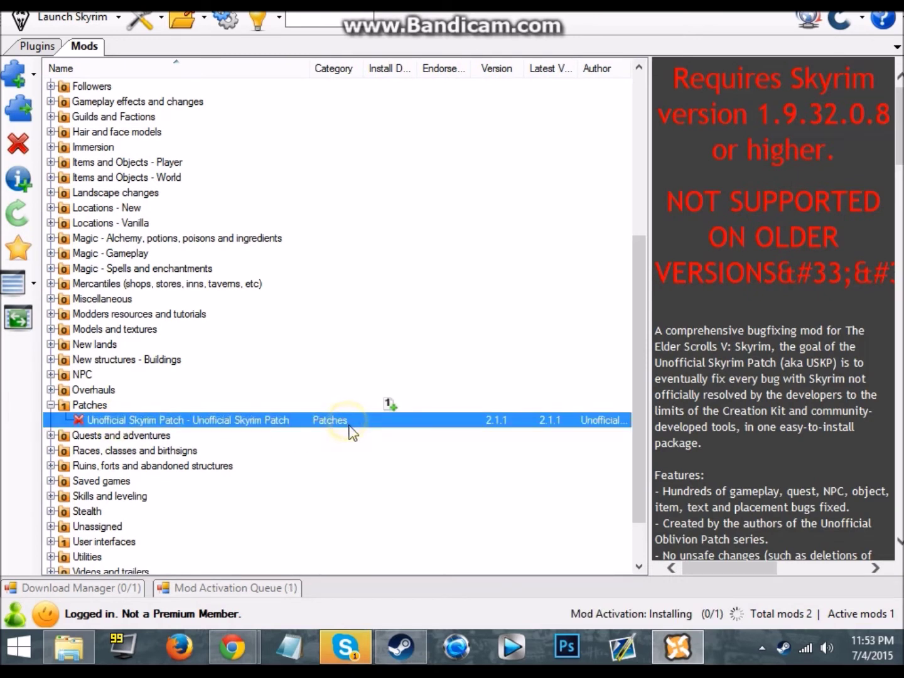
click(349, 426)
click(20, 113)
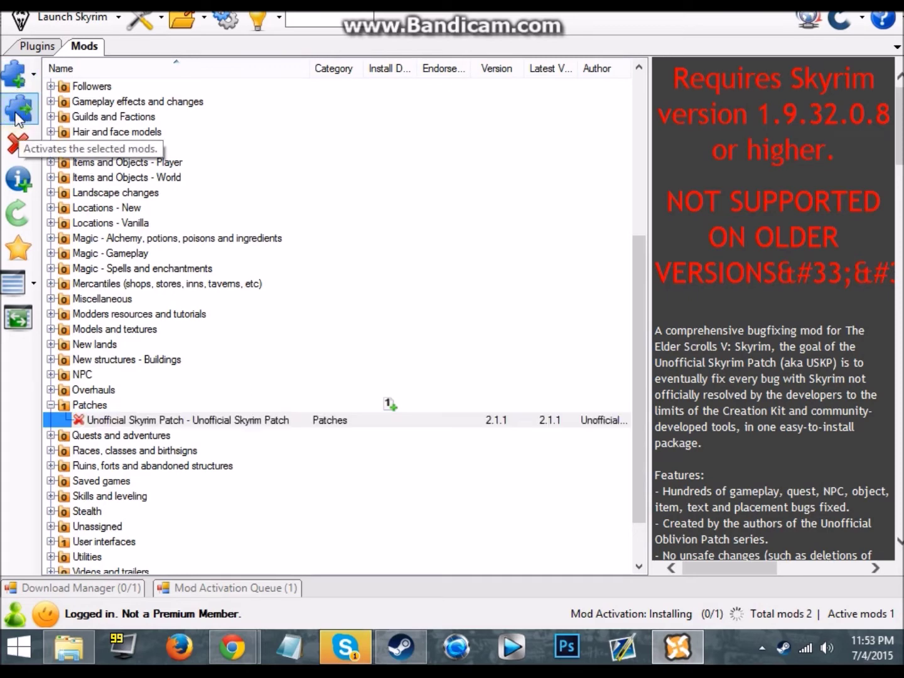
click(298, 436)
click(297, 422)
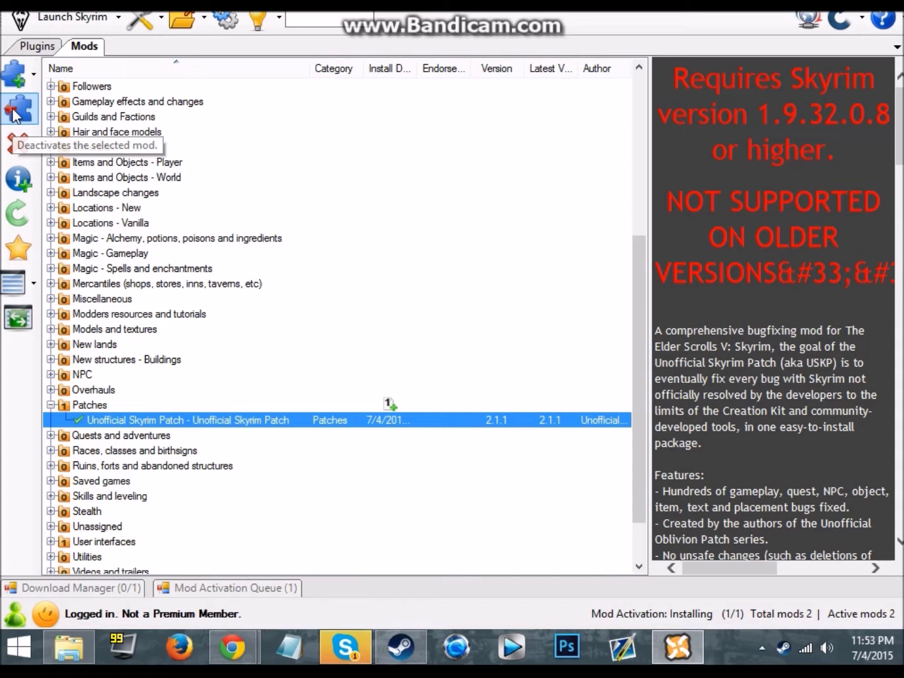
click(50, 406)
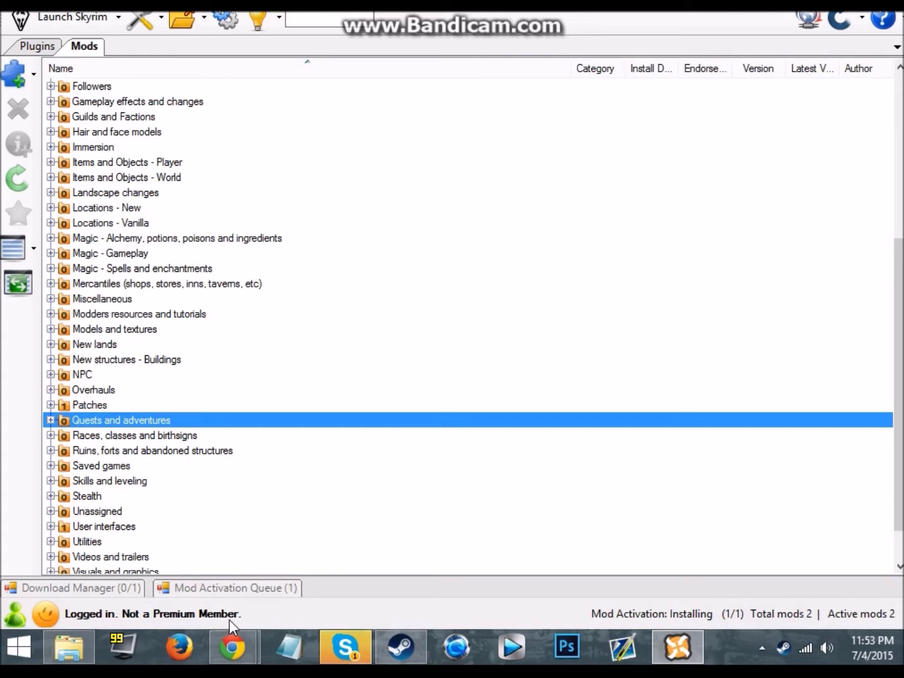
Return to the Civil War Overhaul page in Chrome and read its installation notes, especially the new game requirement in Step 11
mouse_move(232, 647)
click(166, 559)
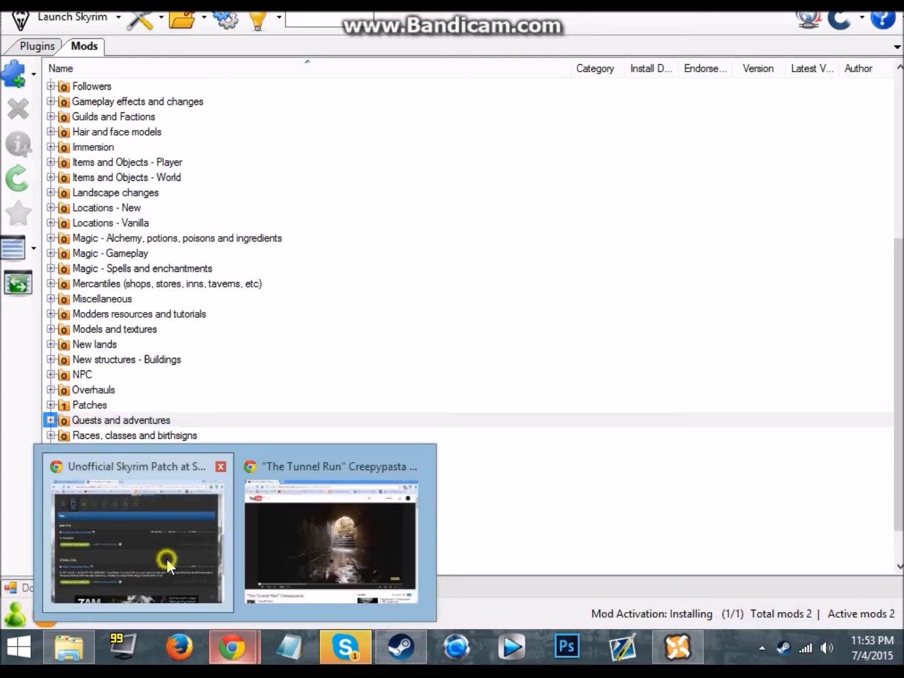
key(ctrl+Tab)
scroll(518, 330, down, 15)
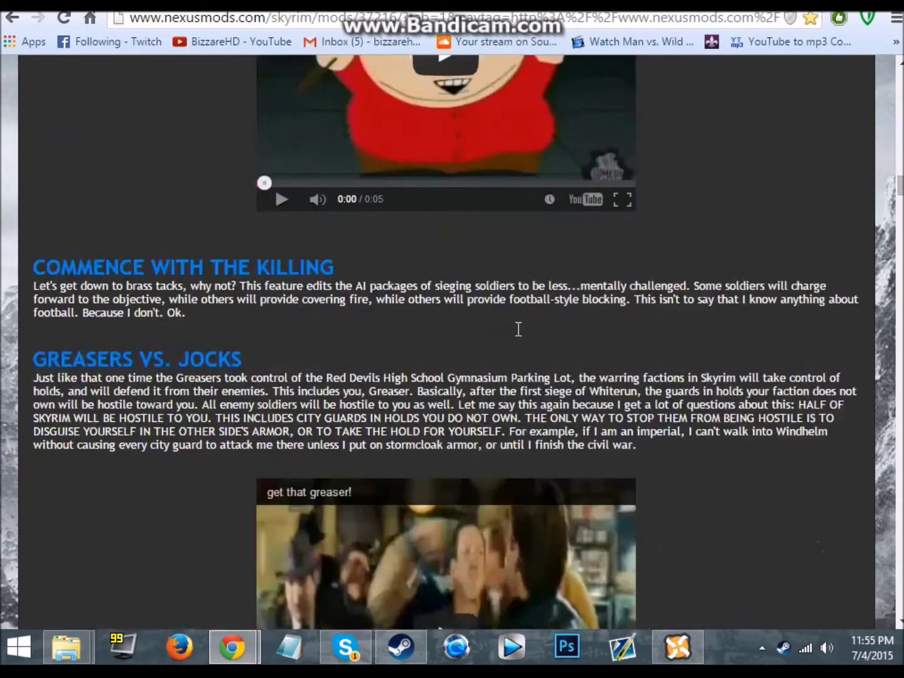
scroll(518, 329, up, 20)
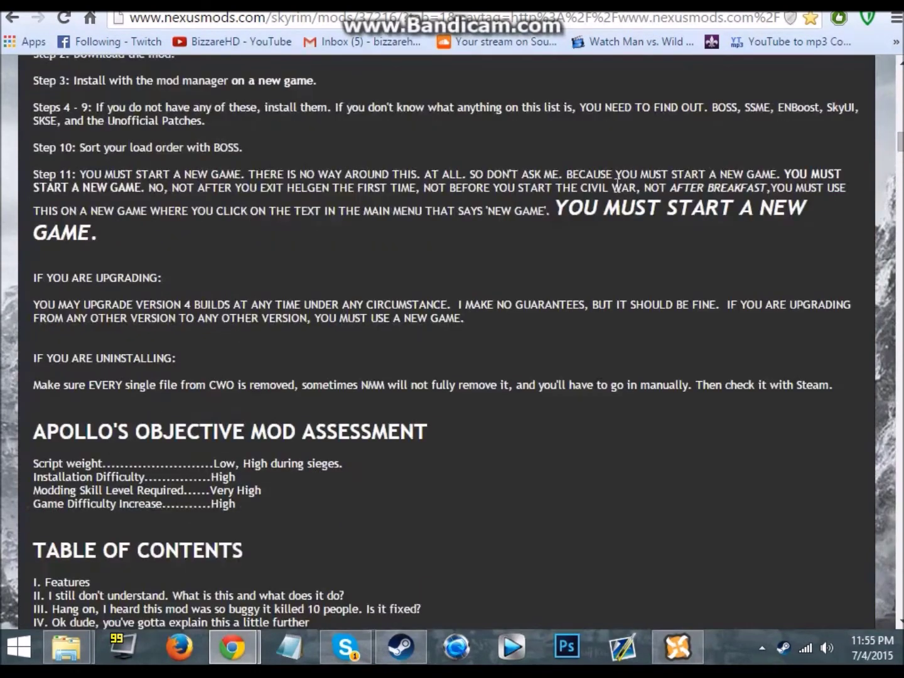
drag(561, 209, 100, 235)
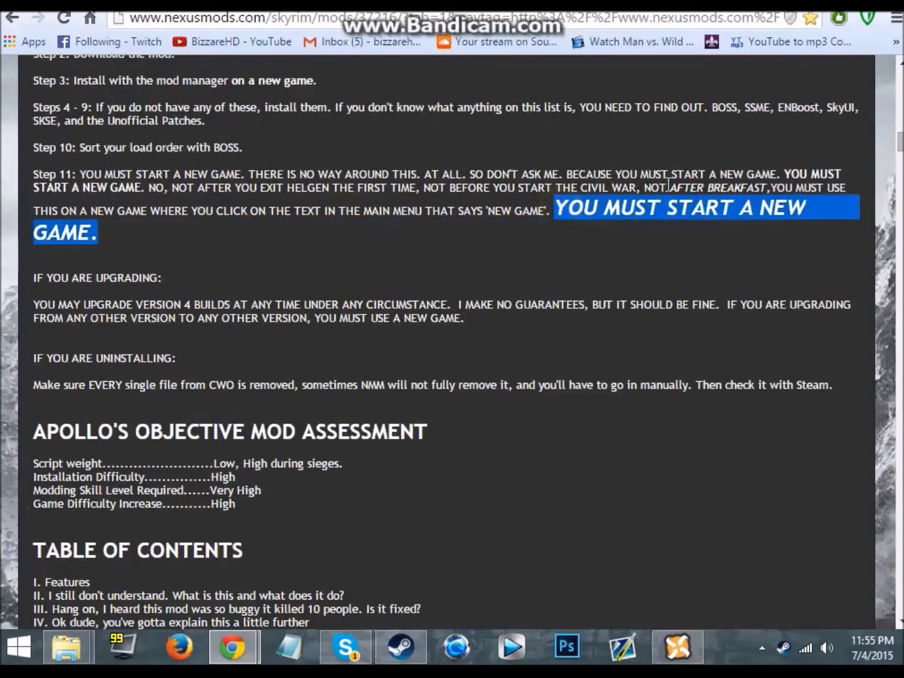
click(571, 176)
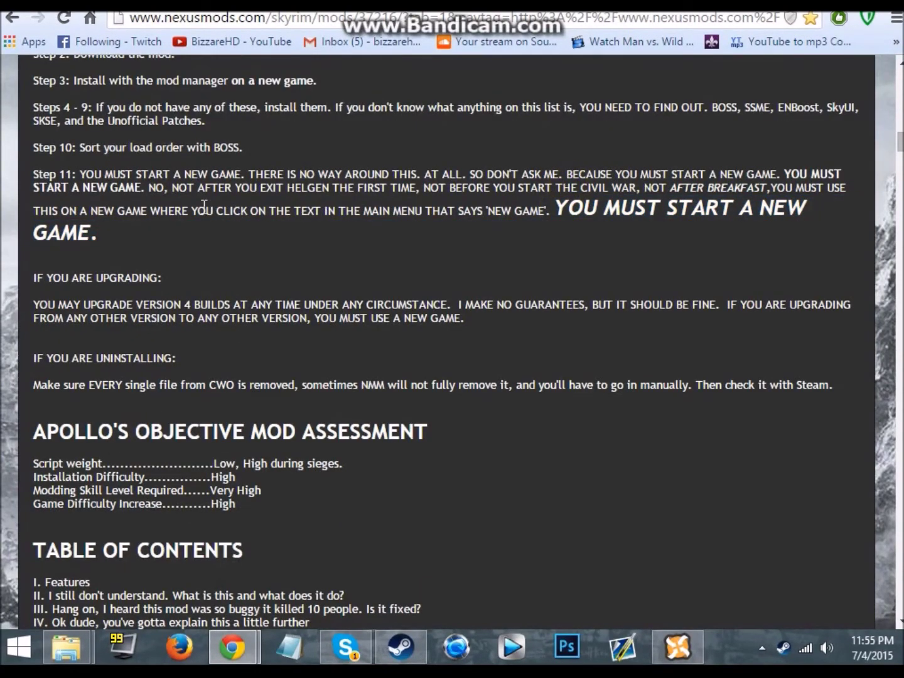
scroll(169, 254, up, 1)
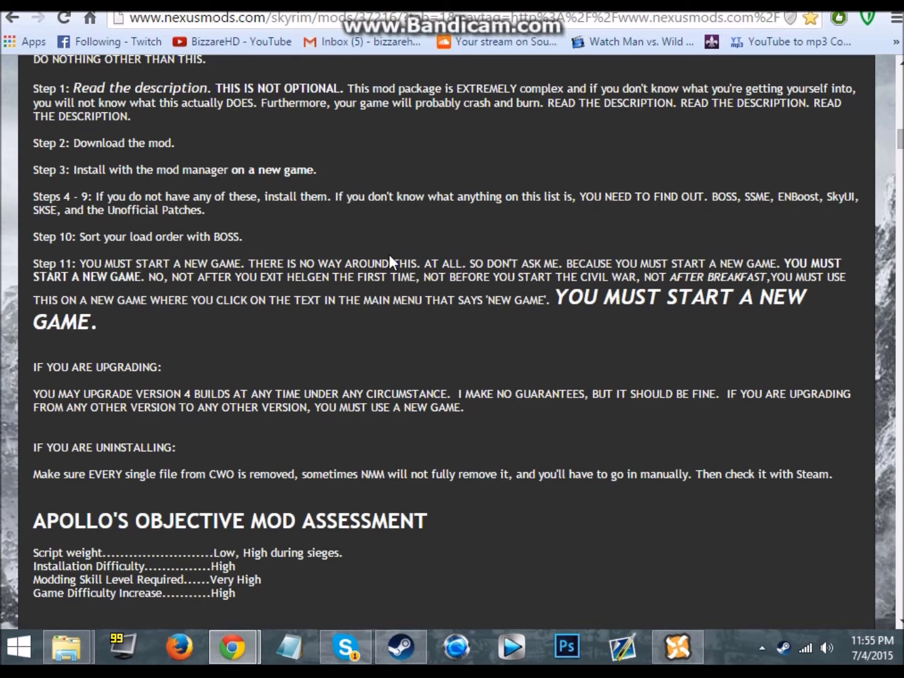
Download the Civil War Overhaul main file, version 4.03, from its files page with Nexus Mod Manager
scroll(274, 180, up, 15)
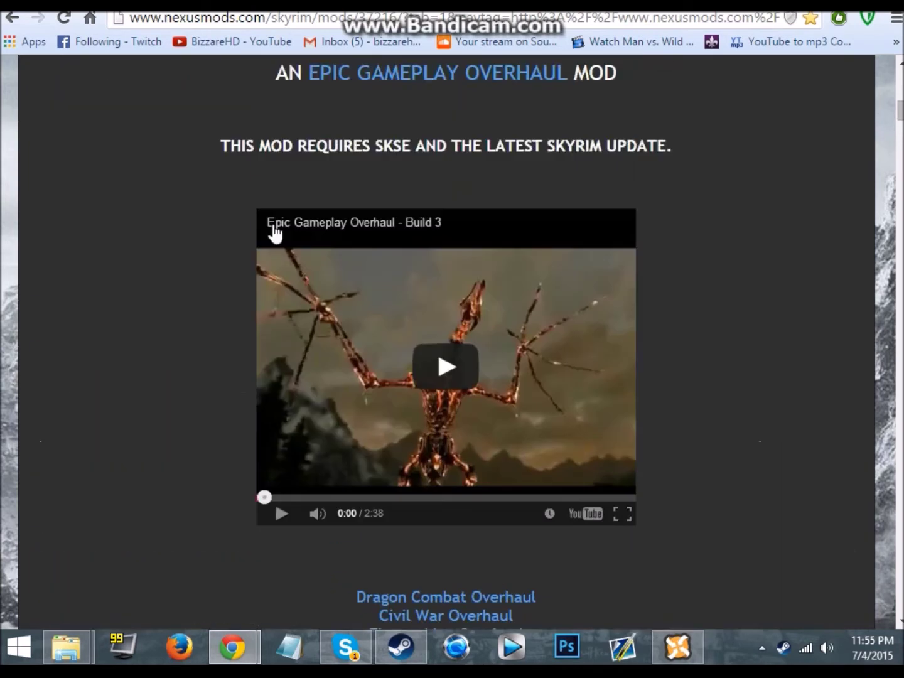
scroll(297, 231, up, 2)
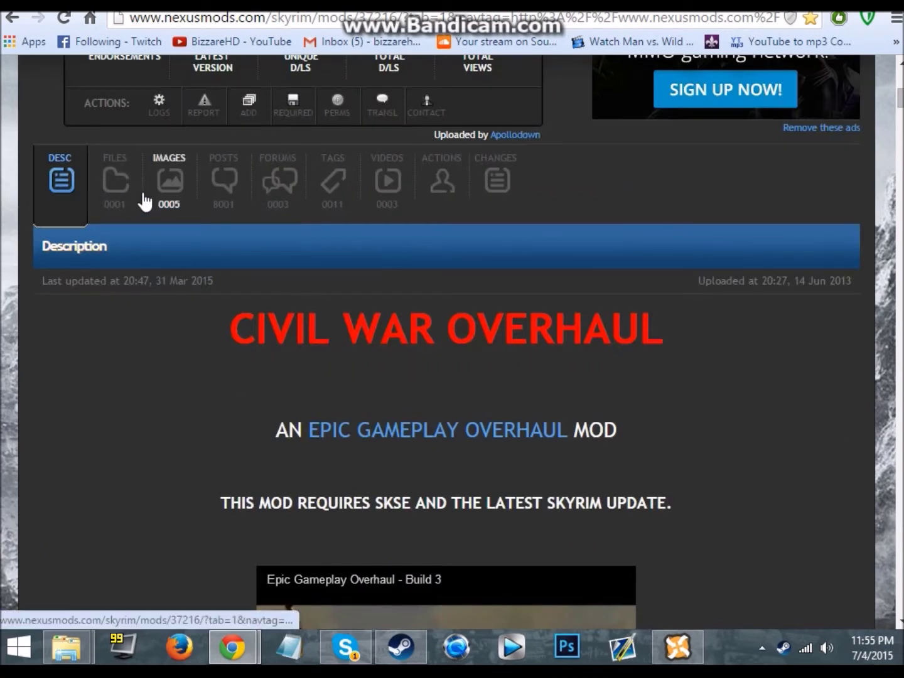
click(130, 202)
scroll(138, 427, down, 5)
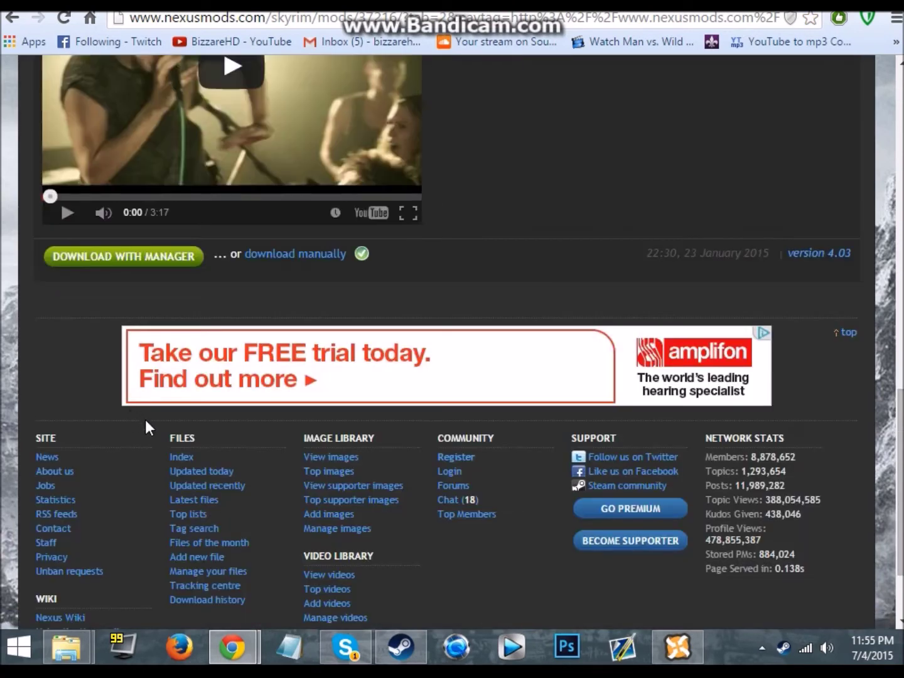
click(132, 258)
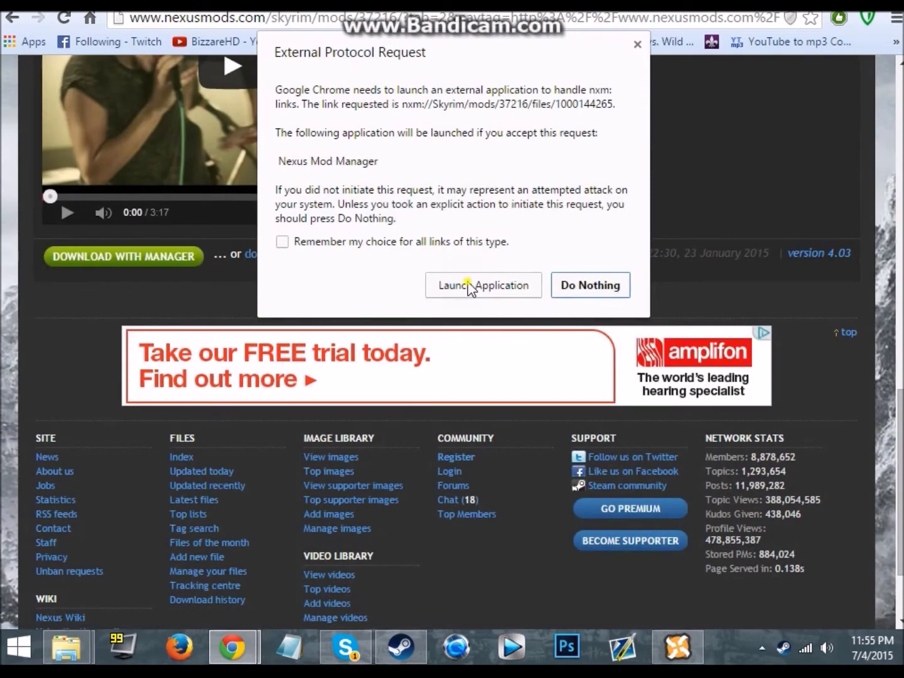
click(468, 284)
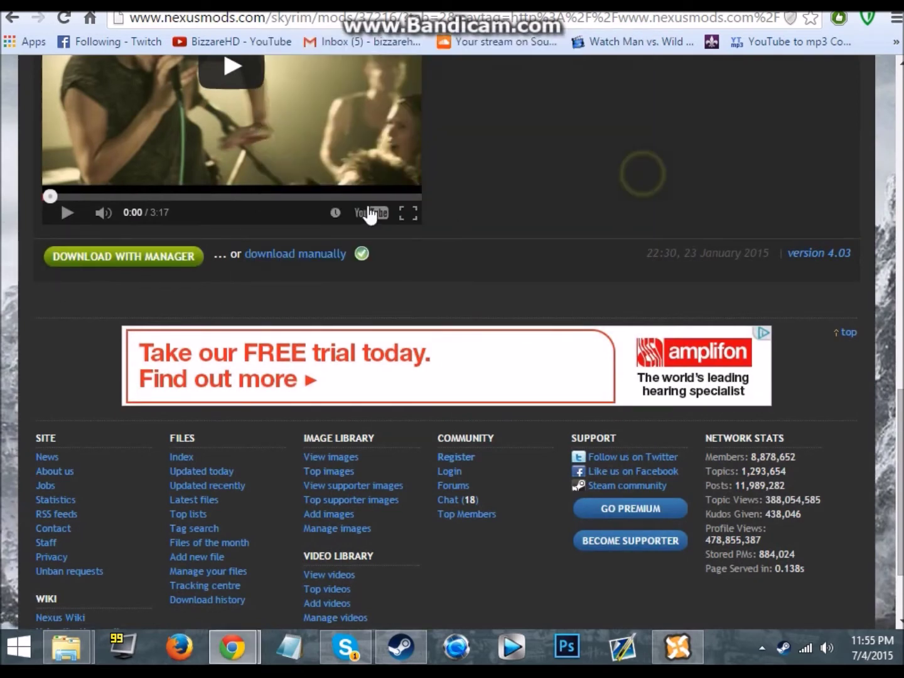
scroll(364, 215, up, 4)
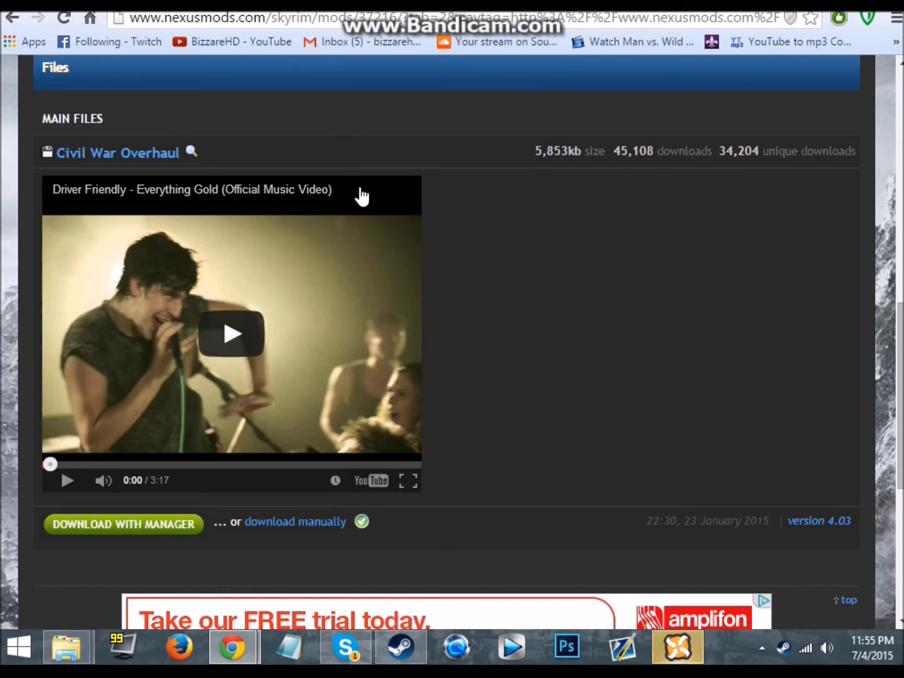
In Nexus Mod Manager, expand the Quests and adventures category and select the Civil War Overhaul mod, and return to Chrome
click(698, 641)
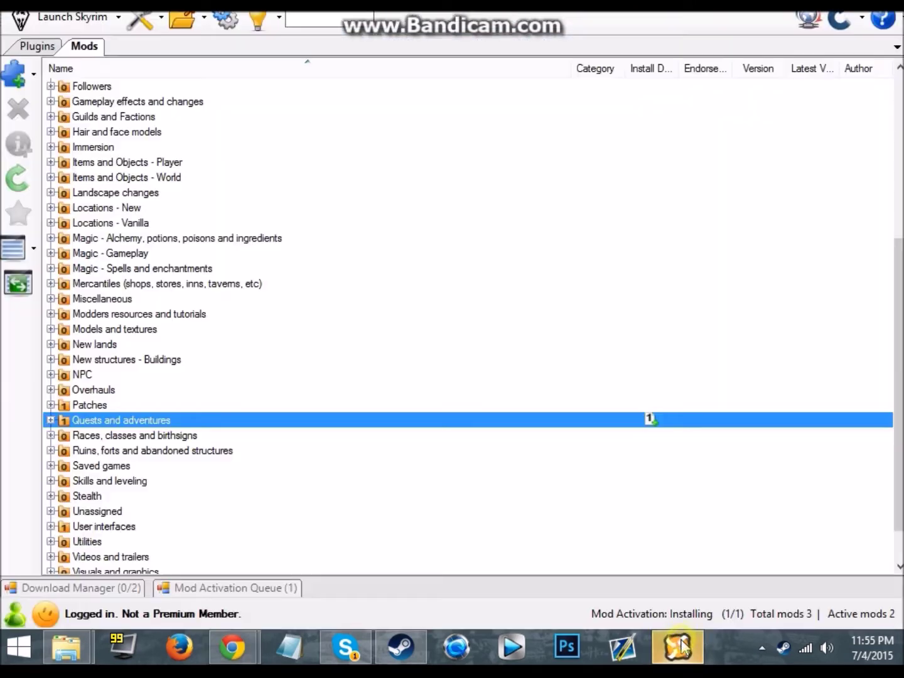
click(50, 421)
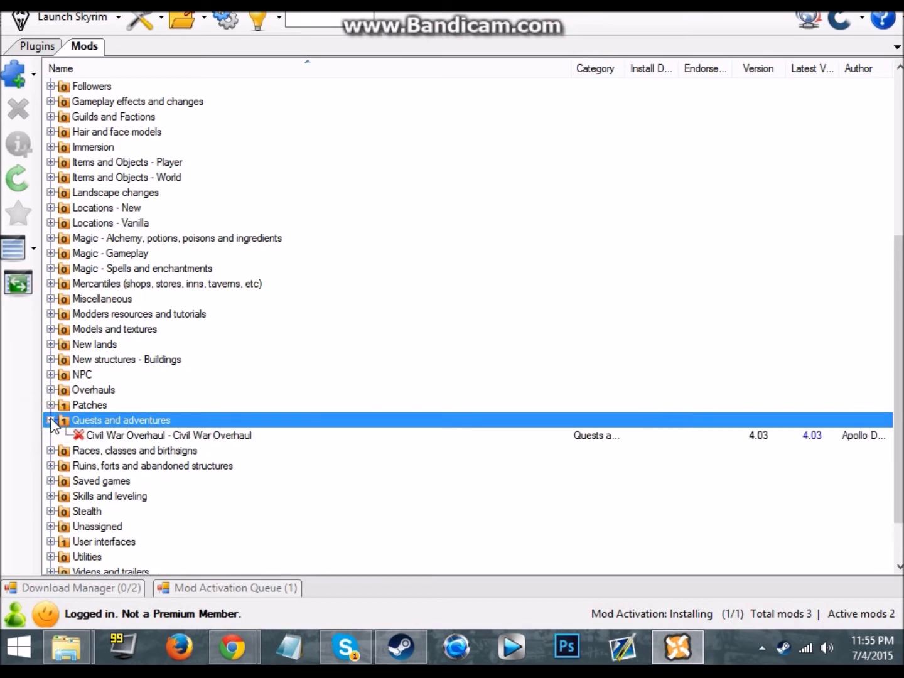
click(104, 438)
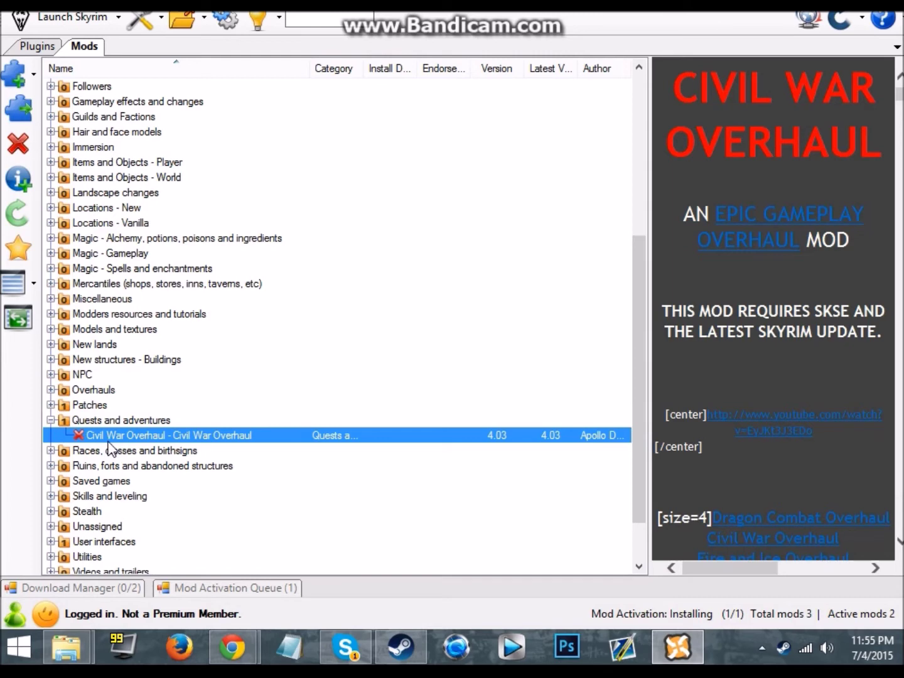
click(233, 648)
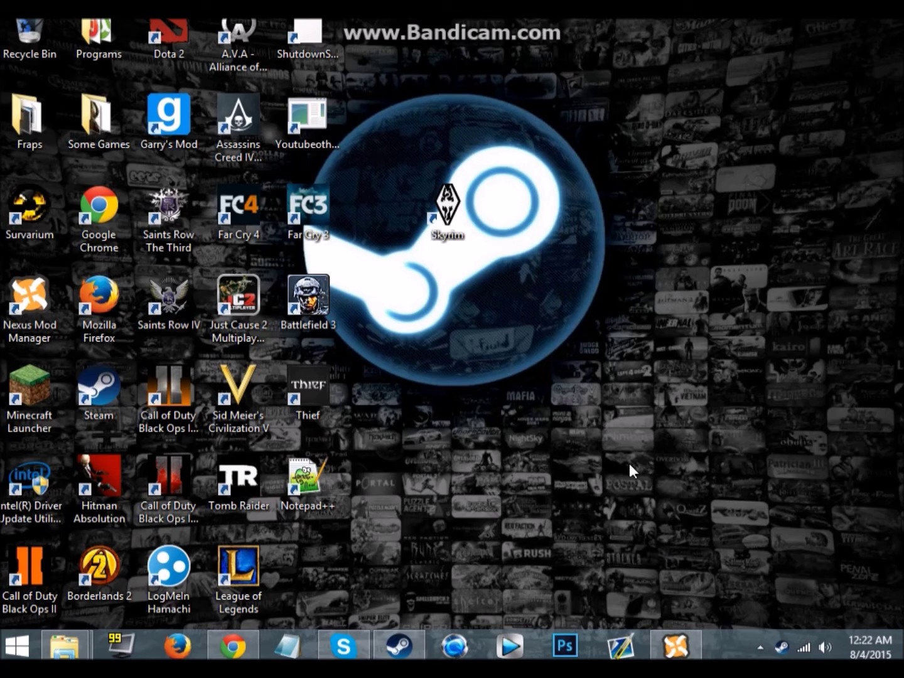
Review the Quests and adventures, Patches and User interfaces categories in Nexus Mod Manager, and close the program
click(677, 645)
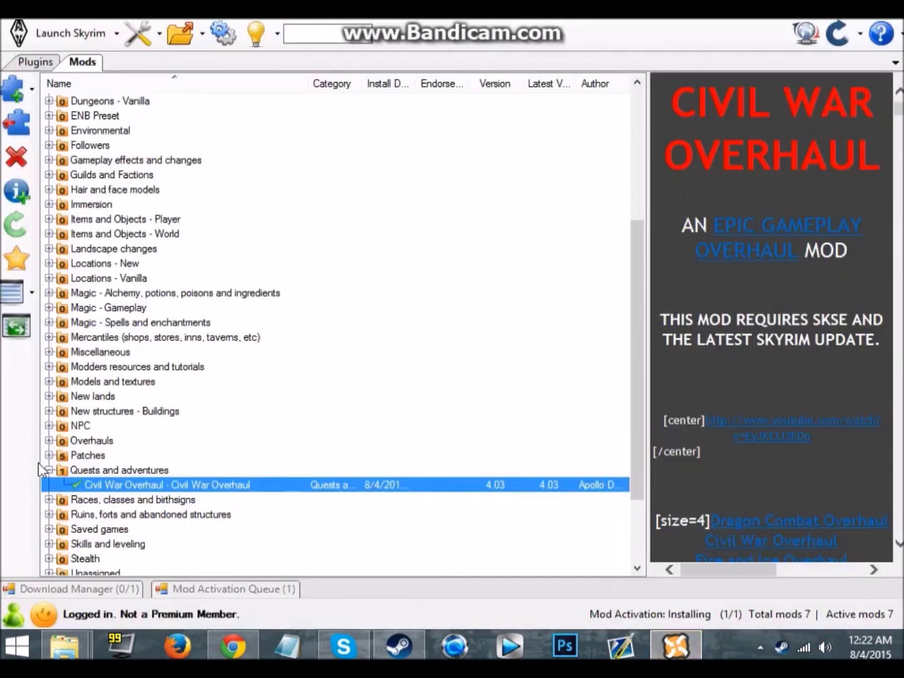
click(48, 471)
click(48, 455)
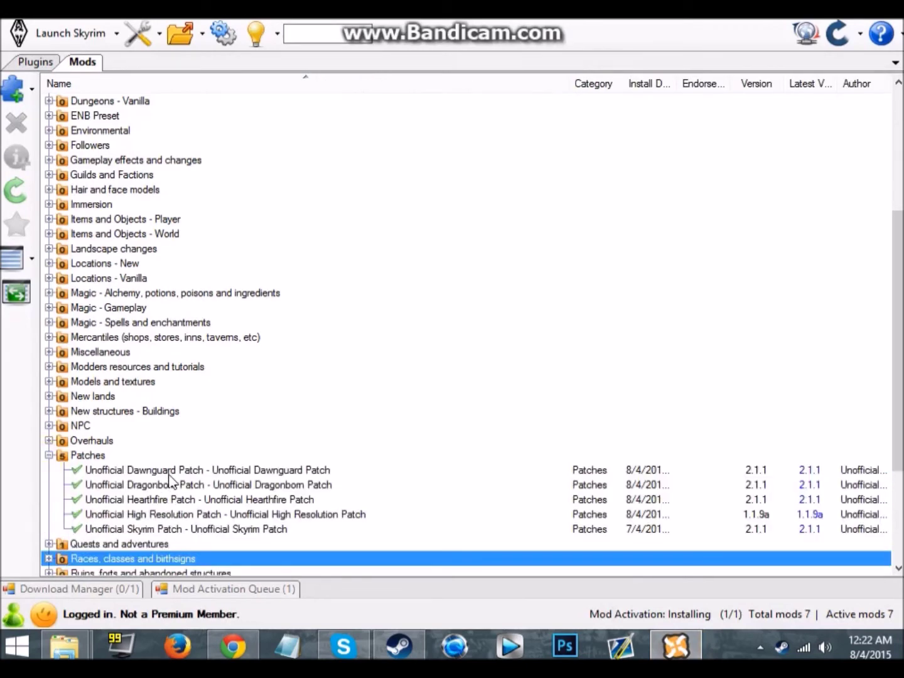
click(49, 455)
scroll(104, 517, down, 1)
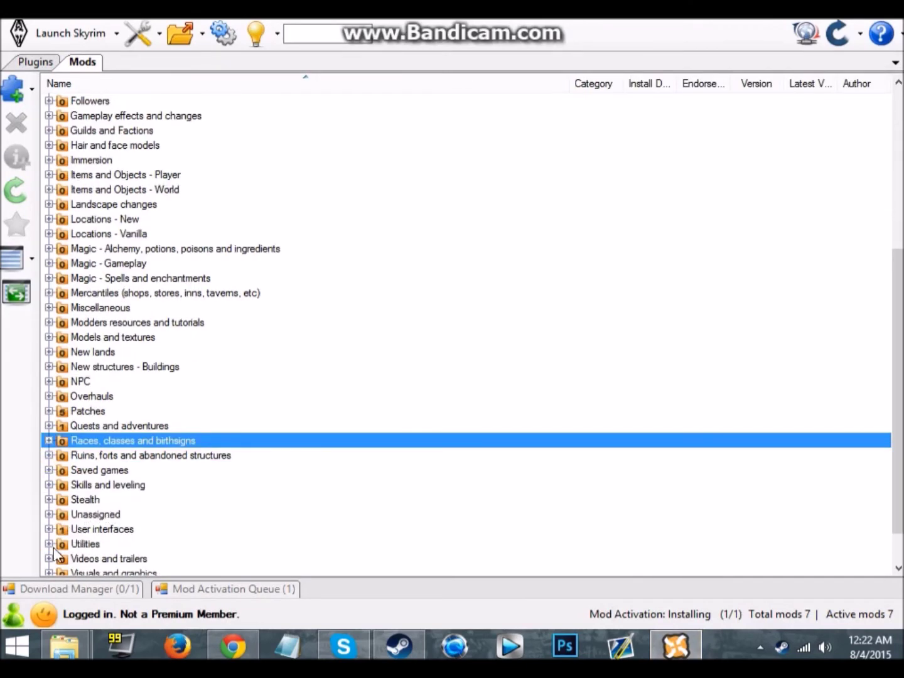
click(48, 529)
click(49, 530)
scroll(264, 382, down, 1)
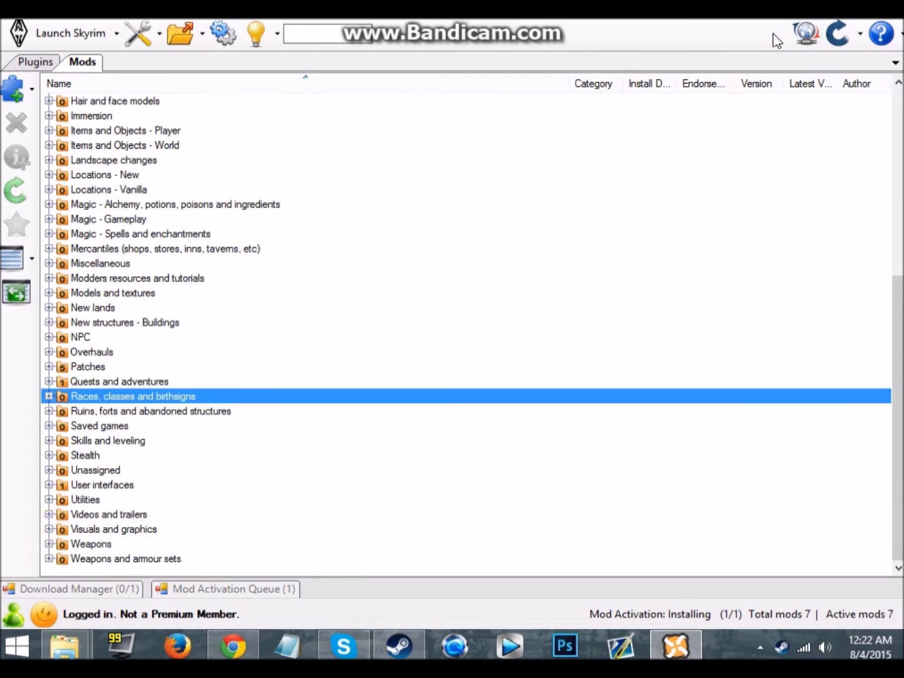
right_click(678, 647)
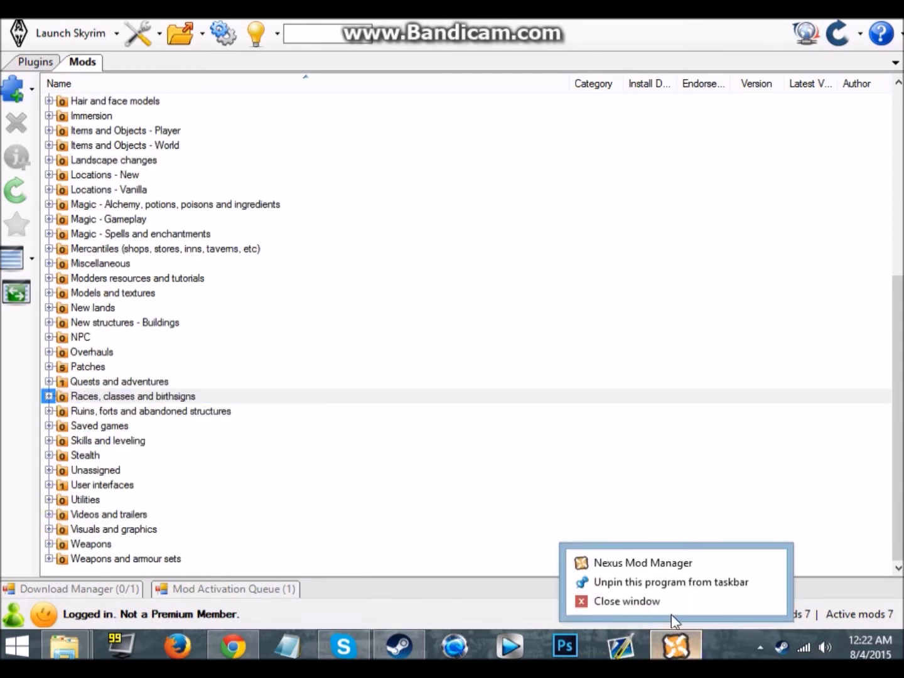
click(628, 603)
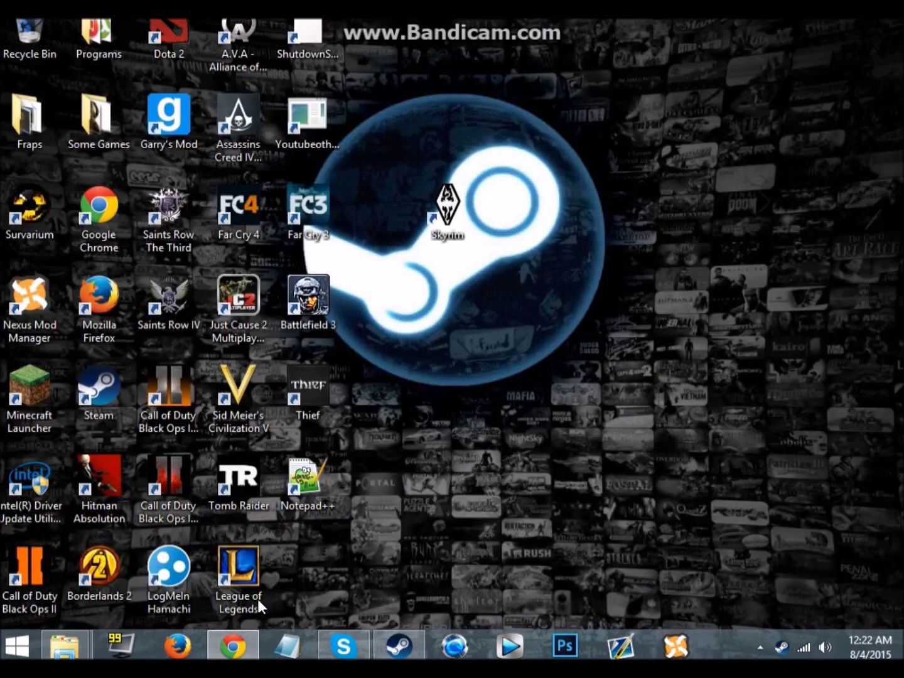
Return to the Civil War Overhaul page in Chrome and read Step 10 of its installation notes on sorting the load order
mouse_move(93, 640)
click(232, 646)
scroll(188, 377, down, 5)
scroll(176, 381, up, 15)
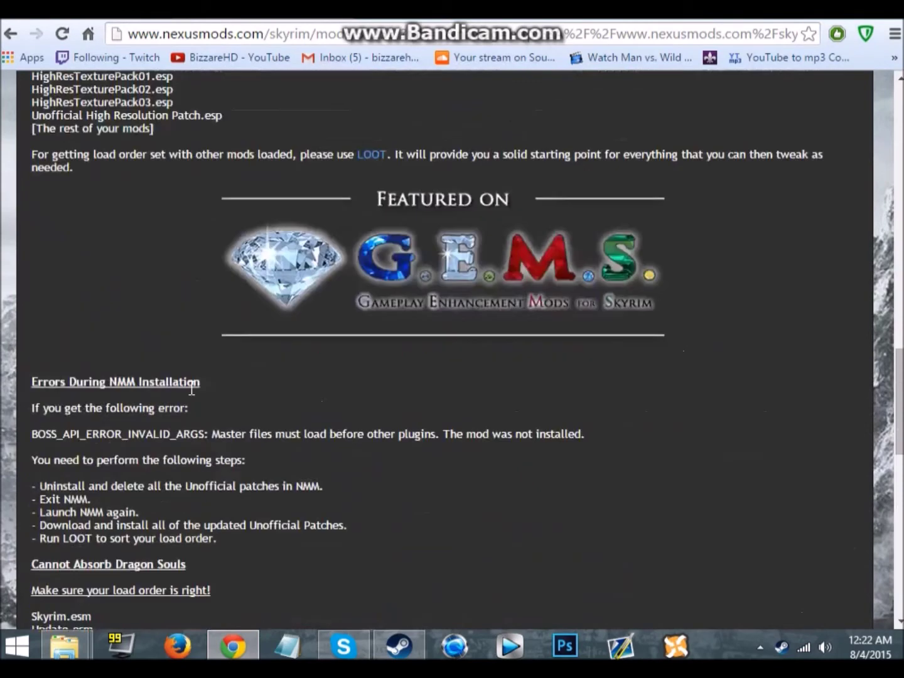
click(545, 22)
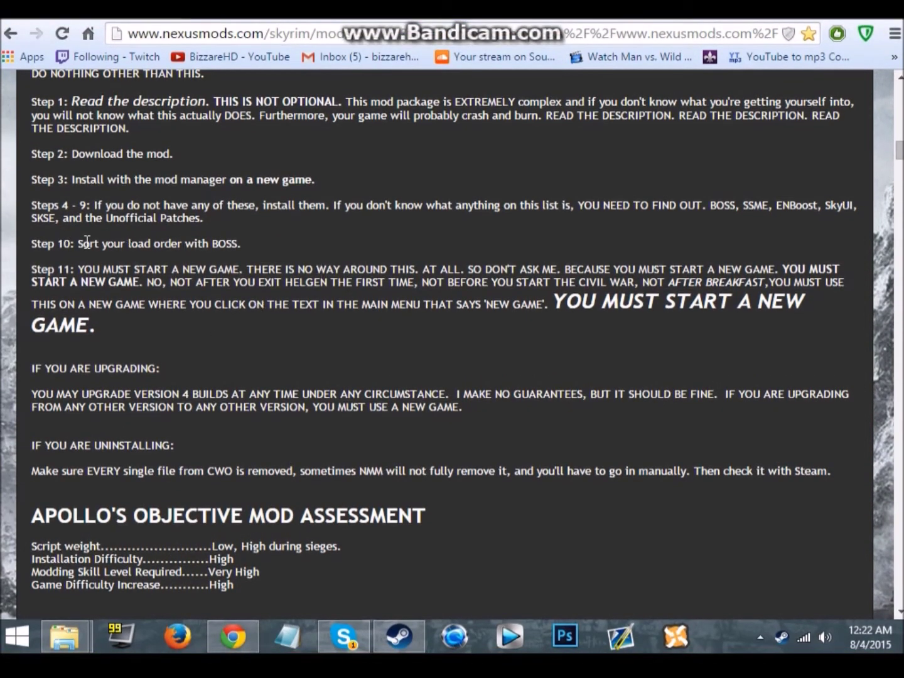
drag(79, 243, 254, 239)
click(197, 229)
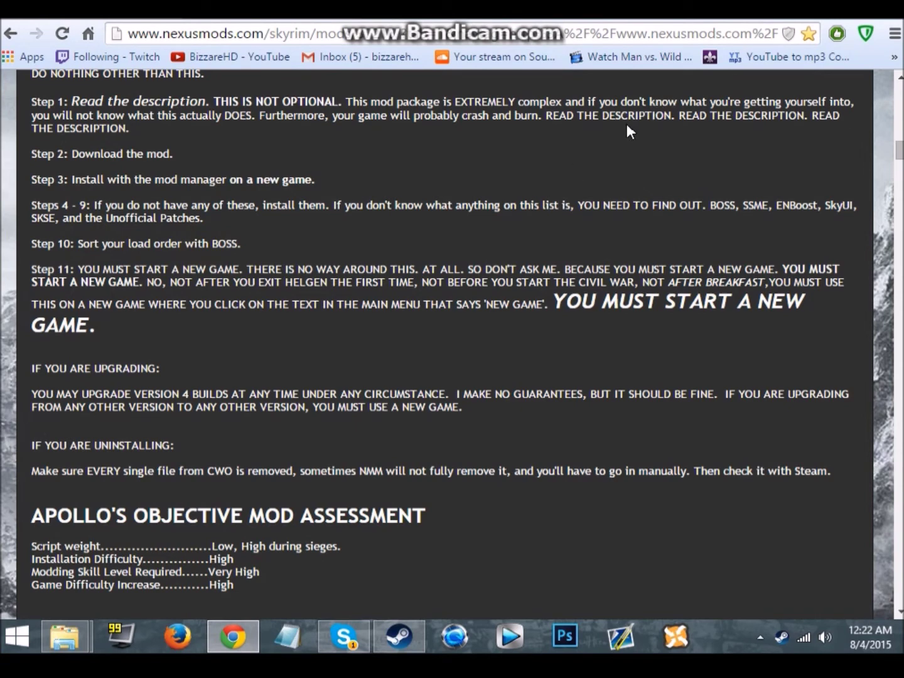
Switch to File Explorer, open the Skyrim folder and look inside its LOOT folder
key(alt+Tab)
double_click(427, 490)
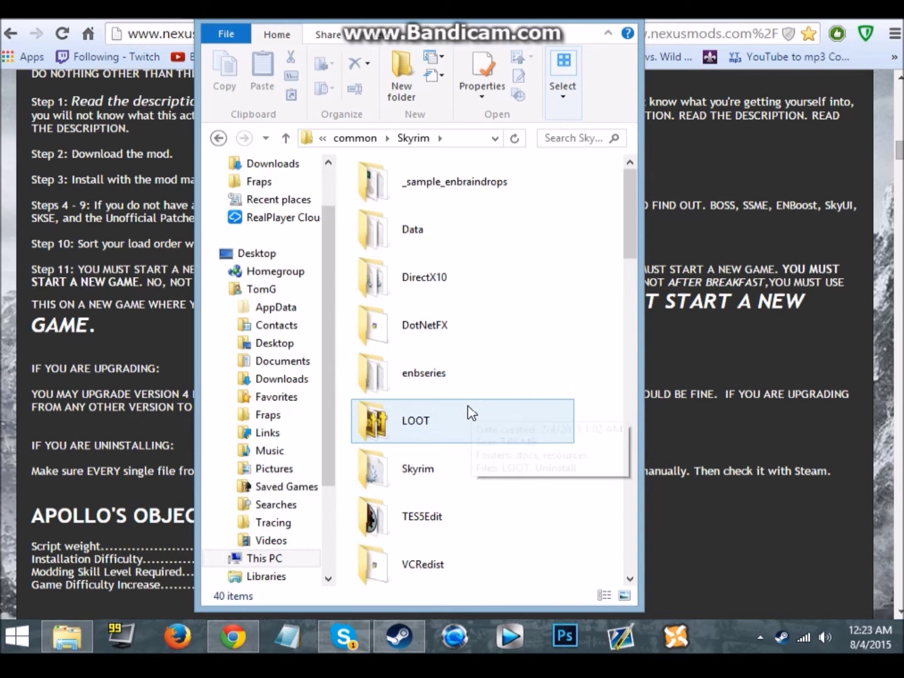
double_click(431, 425)
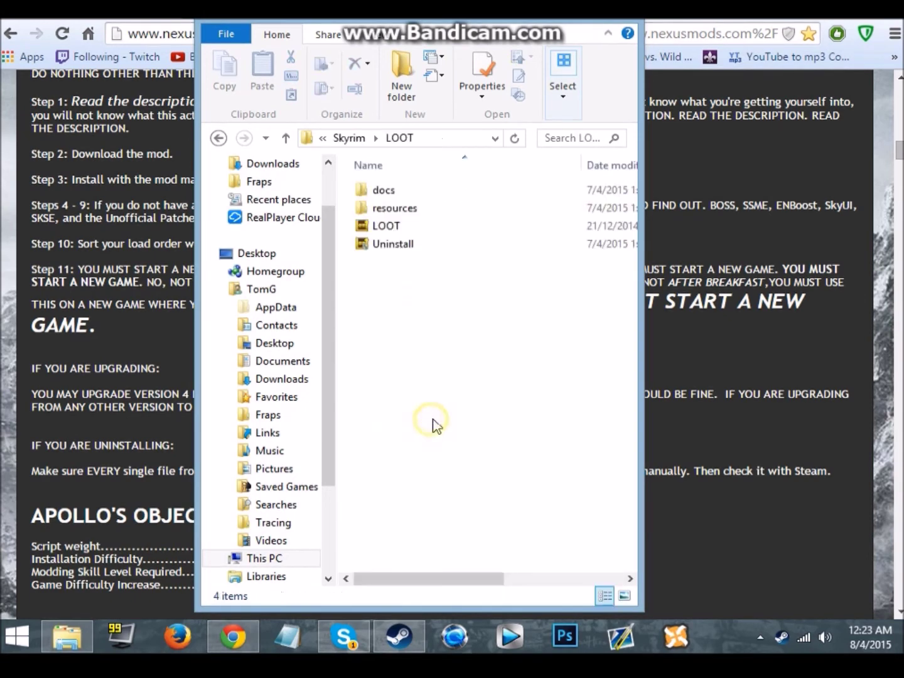
click(355, 138)
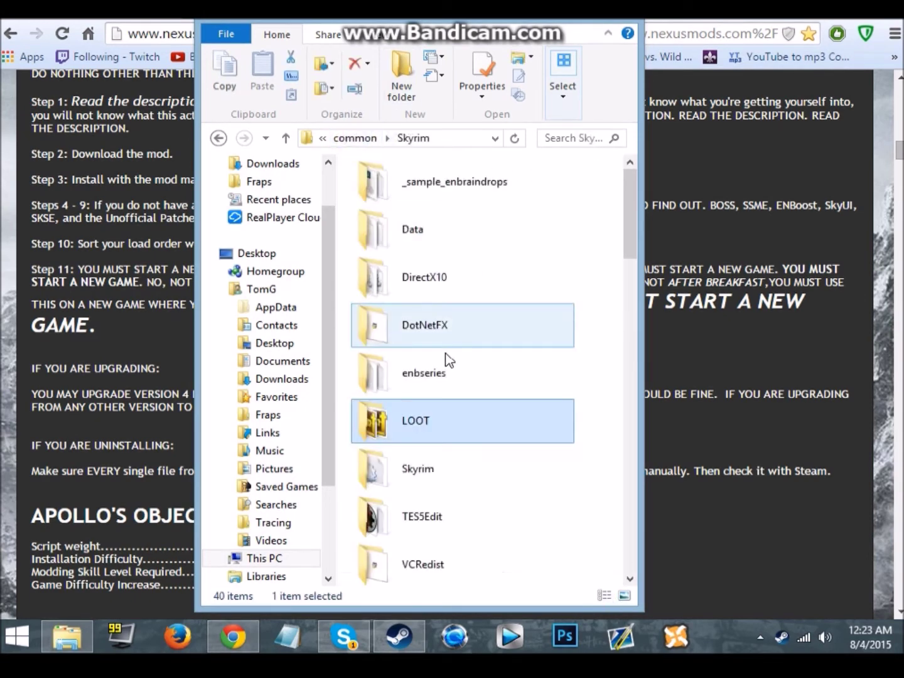
scroll(447, 361, down, 8)
scroll(453, 353, up, 10)
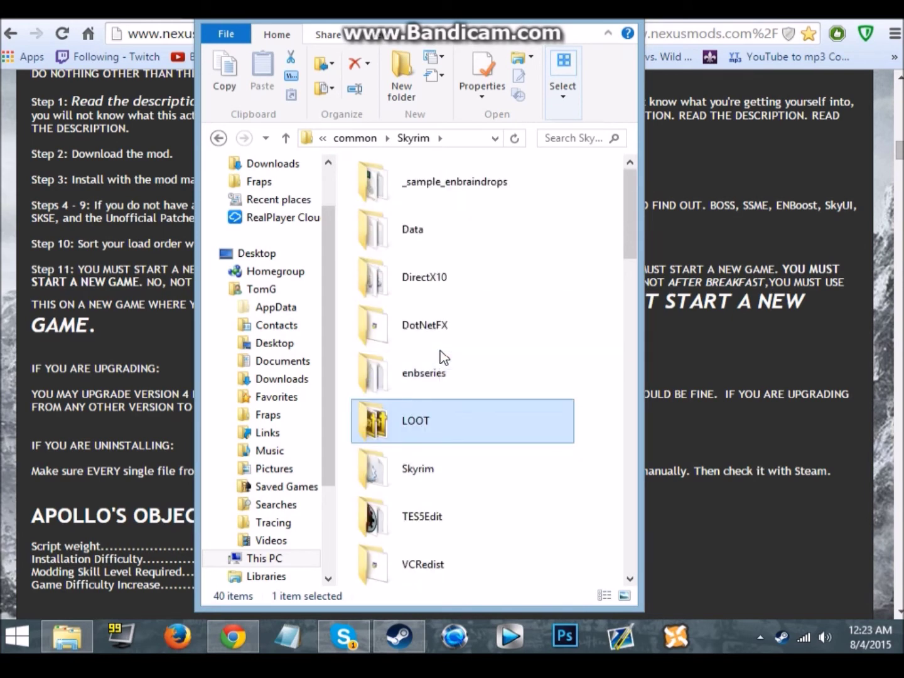
Look through Skyrim's Data folder for the installed patch and mod files, and select Civil War Overhaul.esp
double_click(442, 228)
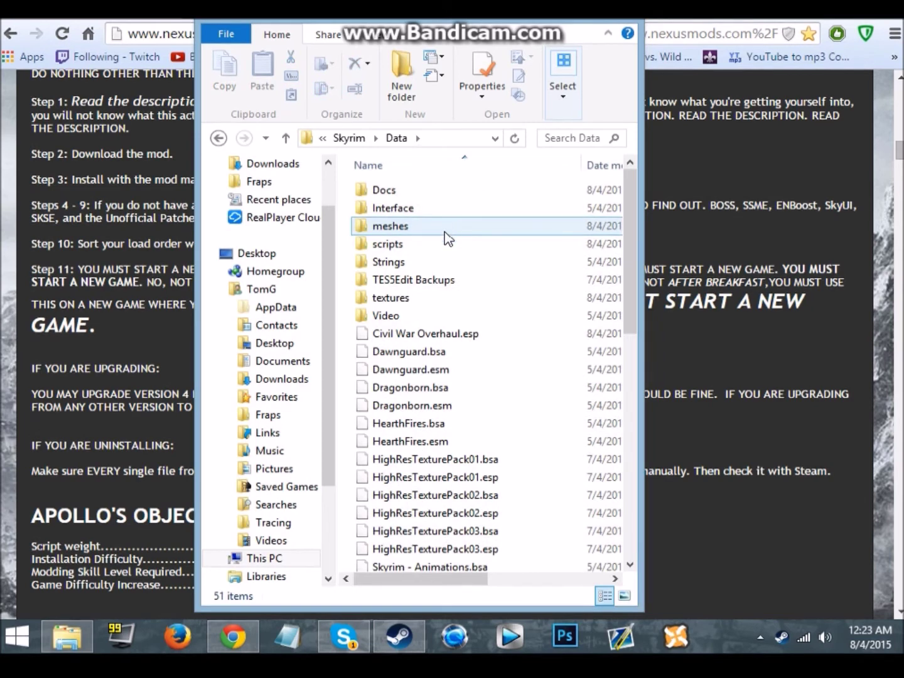
scroll(445, 248, down, 8)
scroll(451, 283, up, 6)
scroll(454, 304, down, 1)
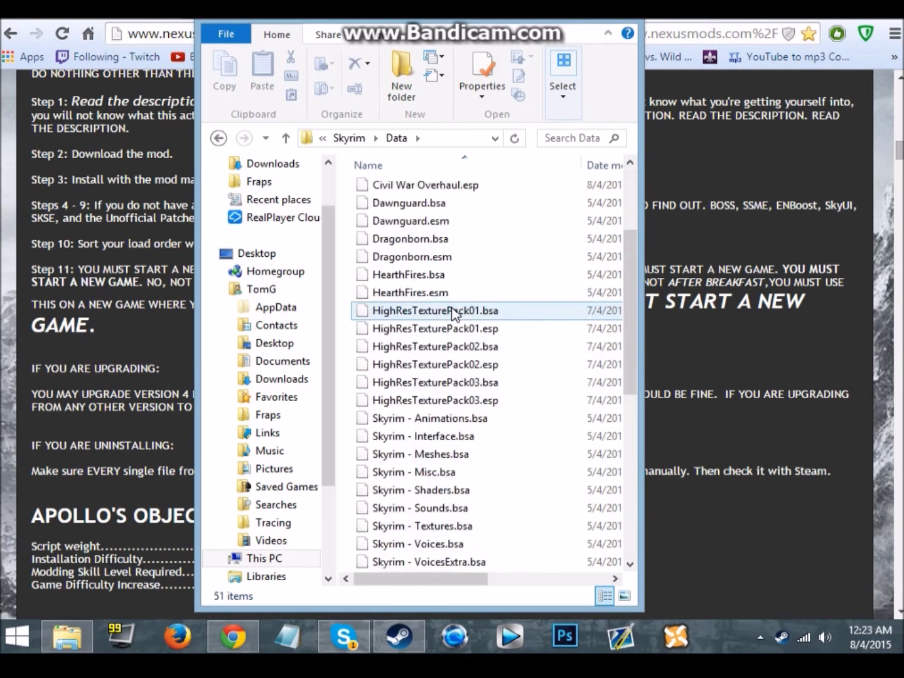
scroll(449, 321, down, 7)
scroll(434, 456, up, 4)
scroll(438, 444, down, 2)
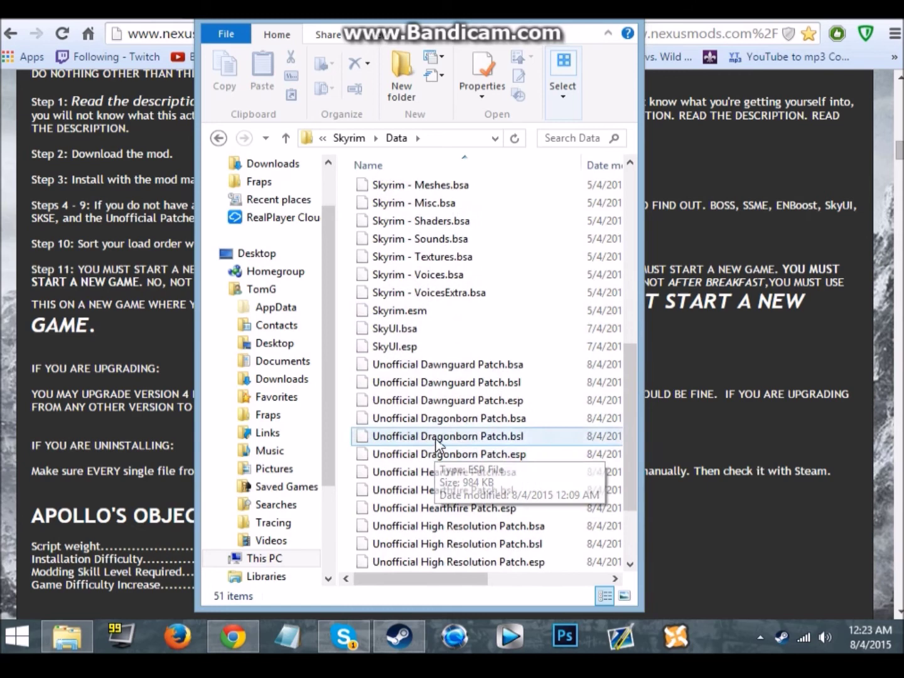
scroll(434, 456, down, 2)
scroll(449, 319, up, 4)
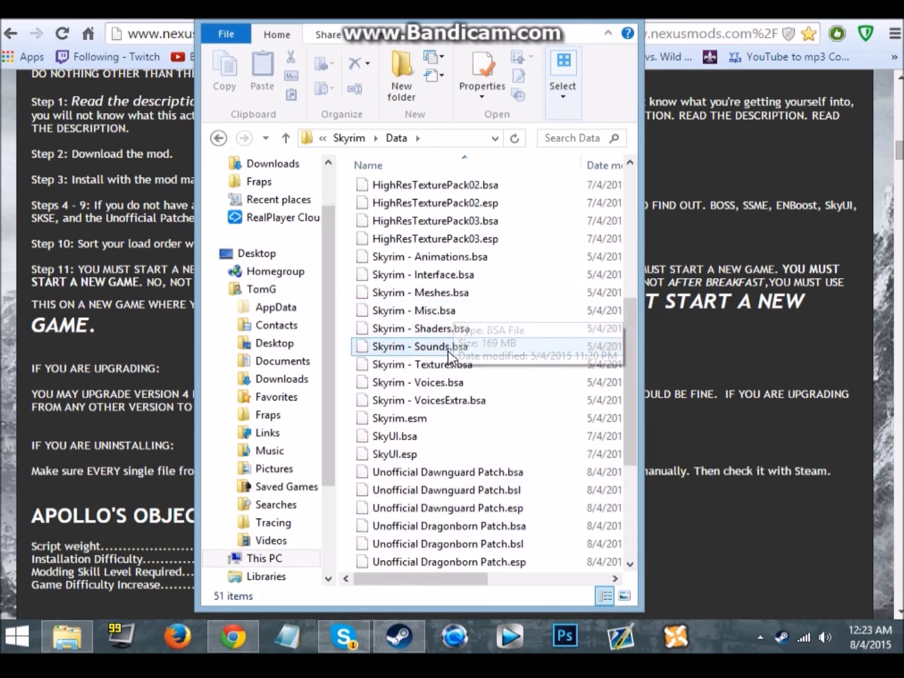
scroll(439, 301, up, 6)
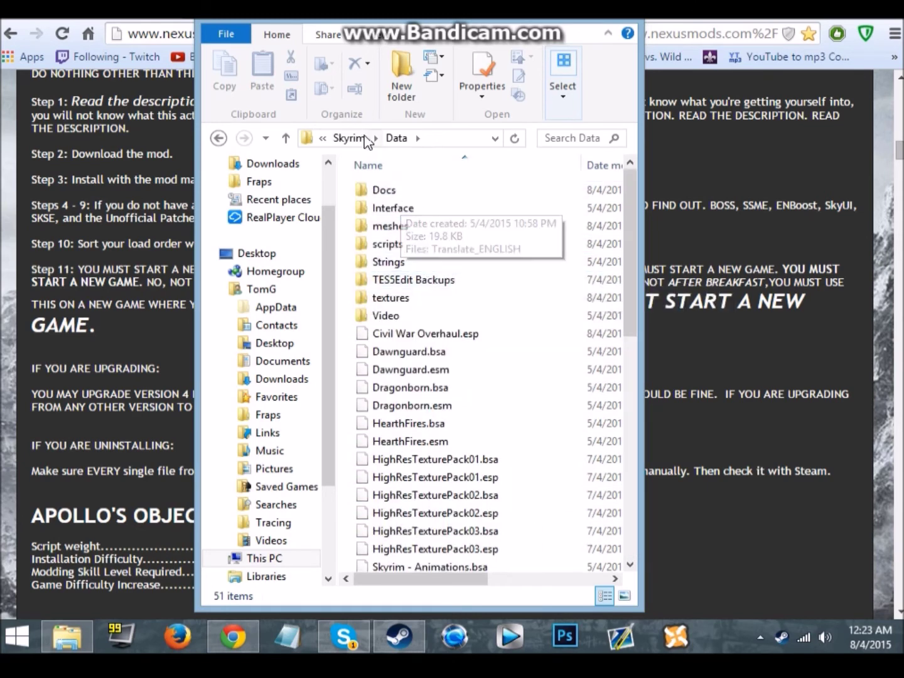
click(451, 333)
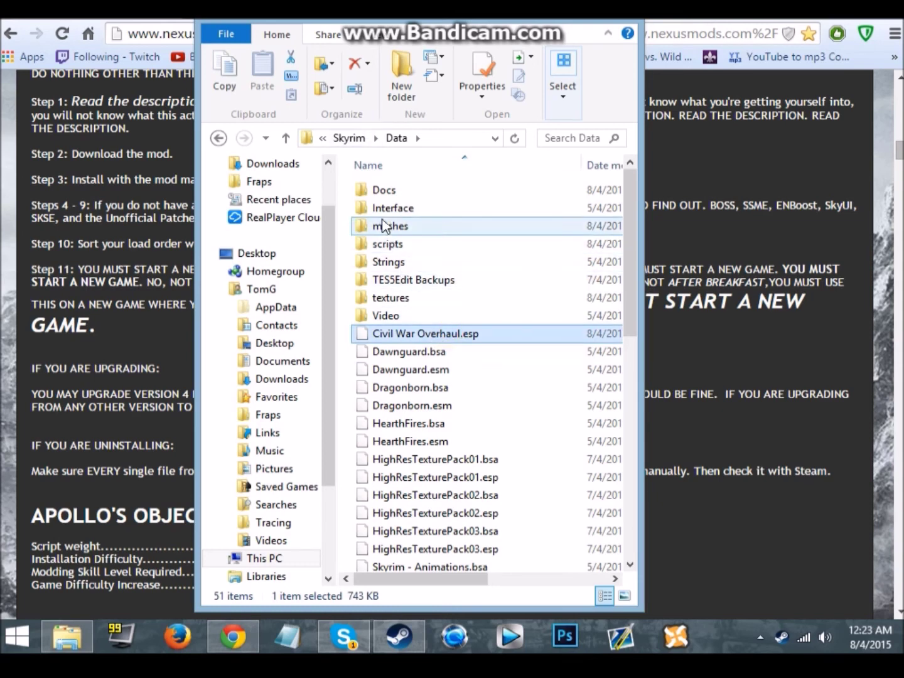
Run LOOT from its folder in the Skyrim directory, sort the plugins and apply the calculated load order
click(368, 138)
click(445, 422)
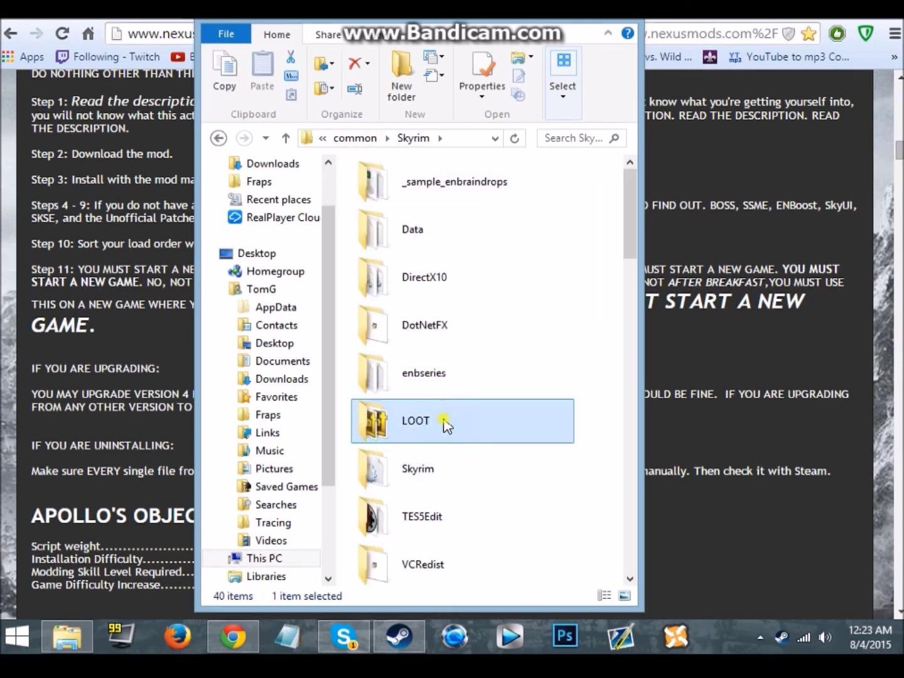
double_click(445, 423)
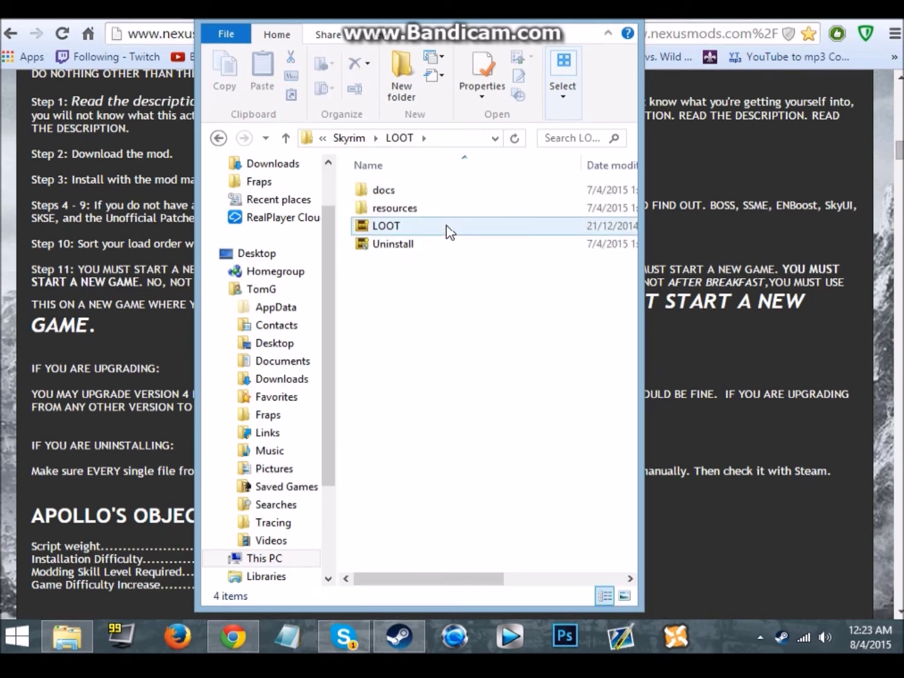
double_click(449, 230)
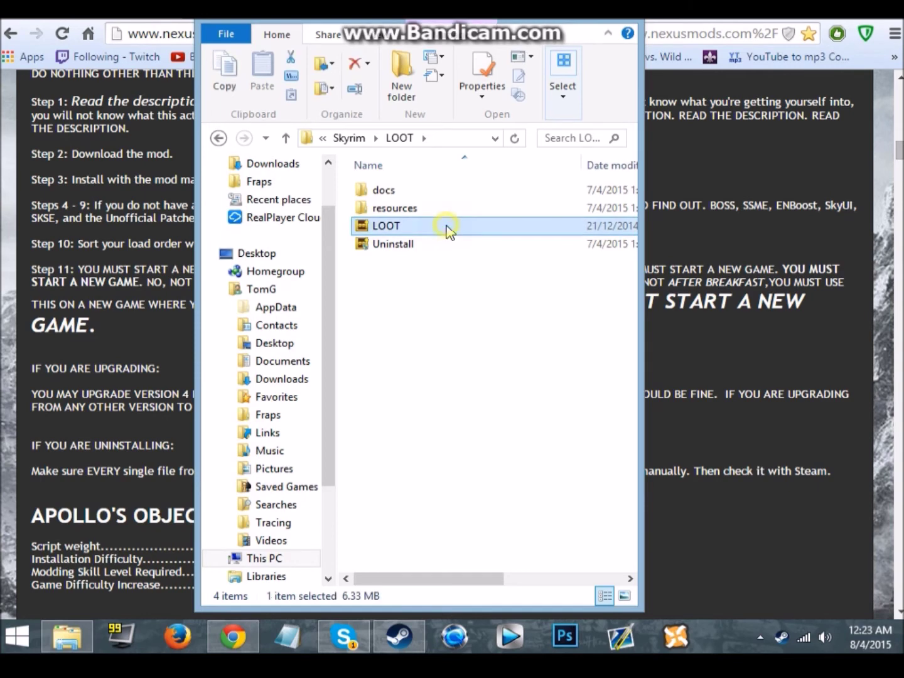
click(444, 226)
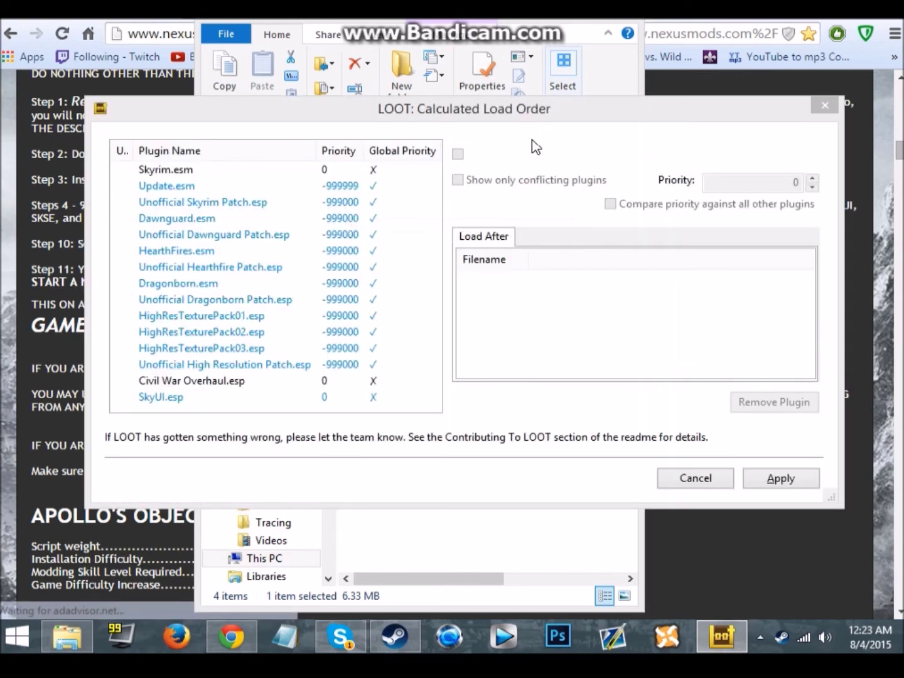
click(779, 478)
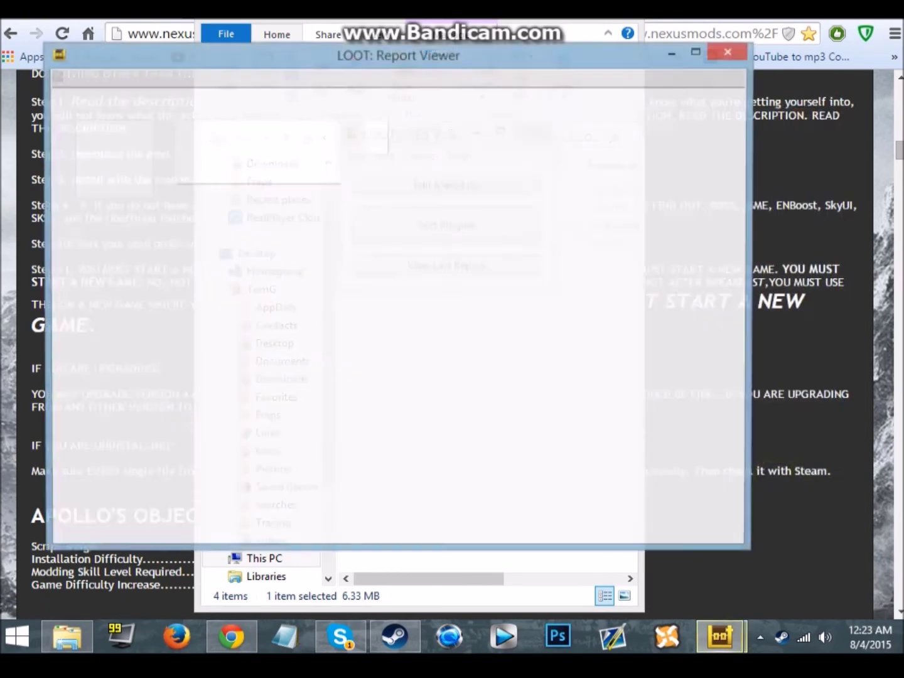
Check the plugin counts, warnings and errors in the LOOT report, and close the report and LOOT
drag(511, 167, 579, 178)
click(682, 175)
click(574, 173)
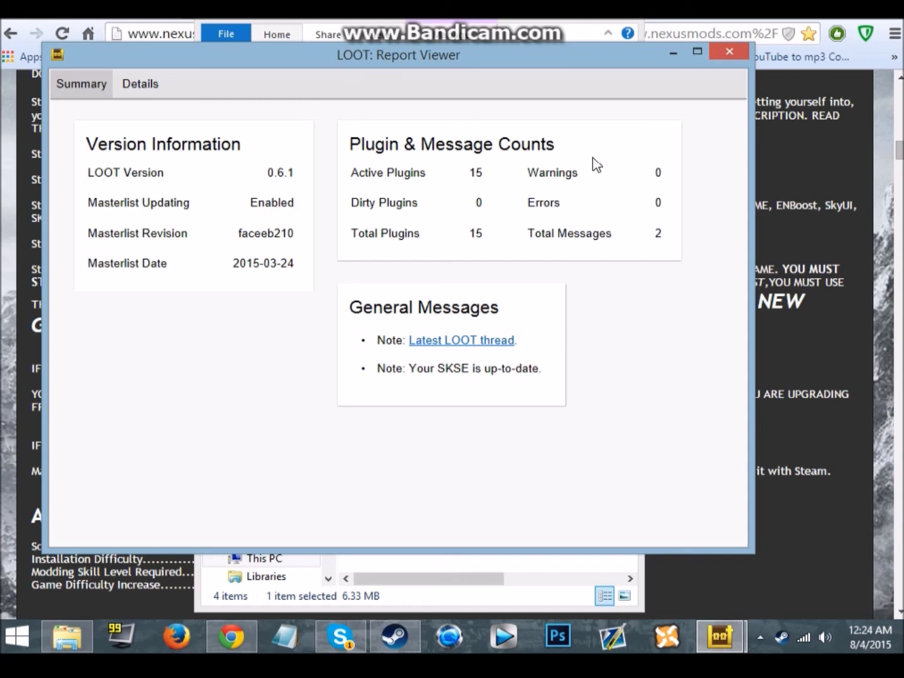
click(729, 51)
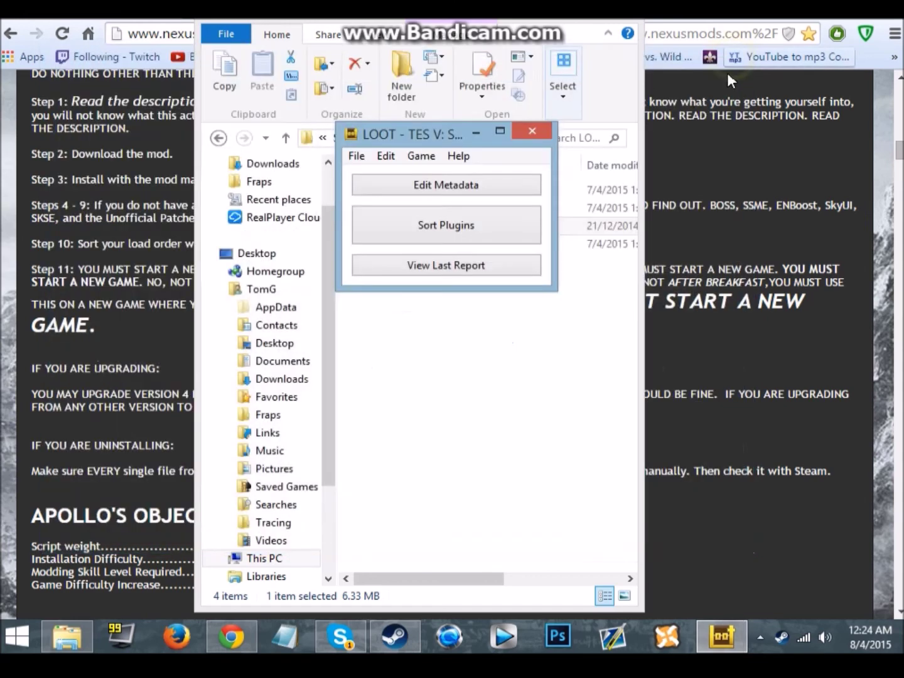
click(534, 128)
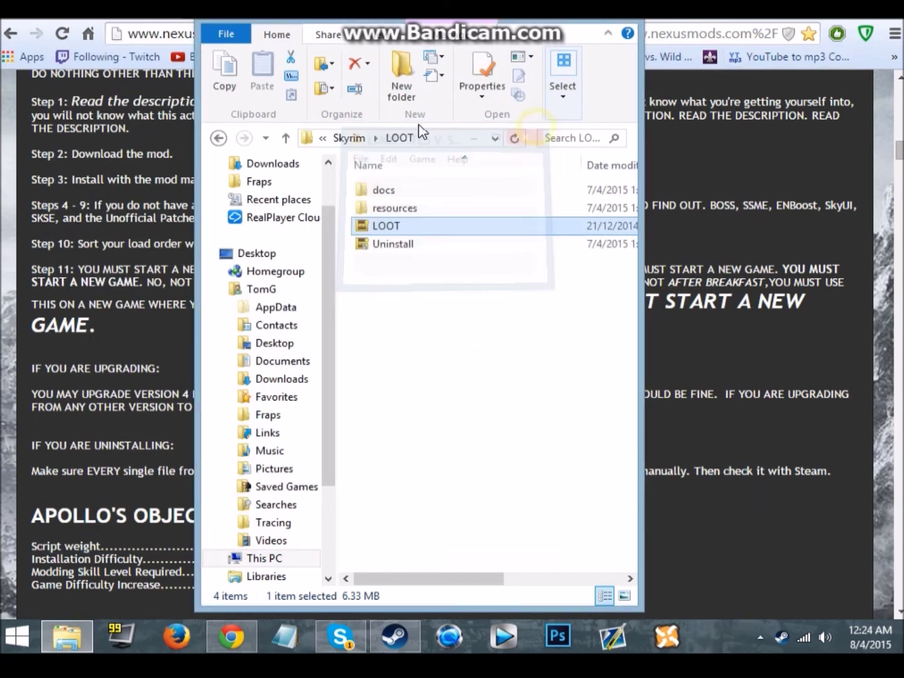
Launch Skyrim from its game folder and choose to start a new game from the main menu
click(359, 133)
double_click(462, 506)
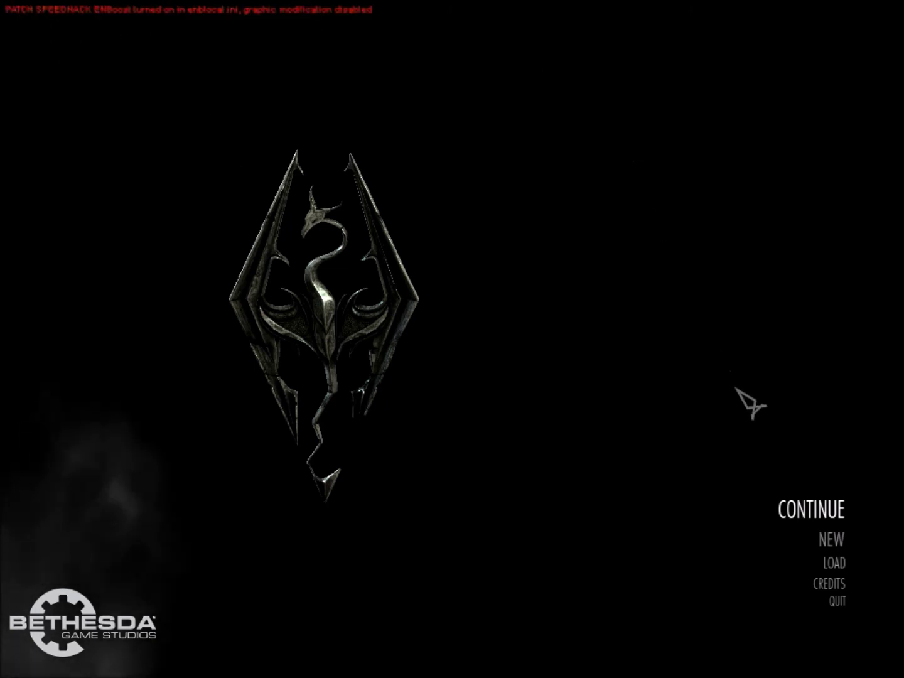
click(833, 547)
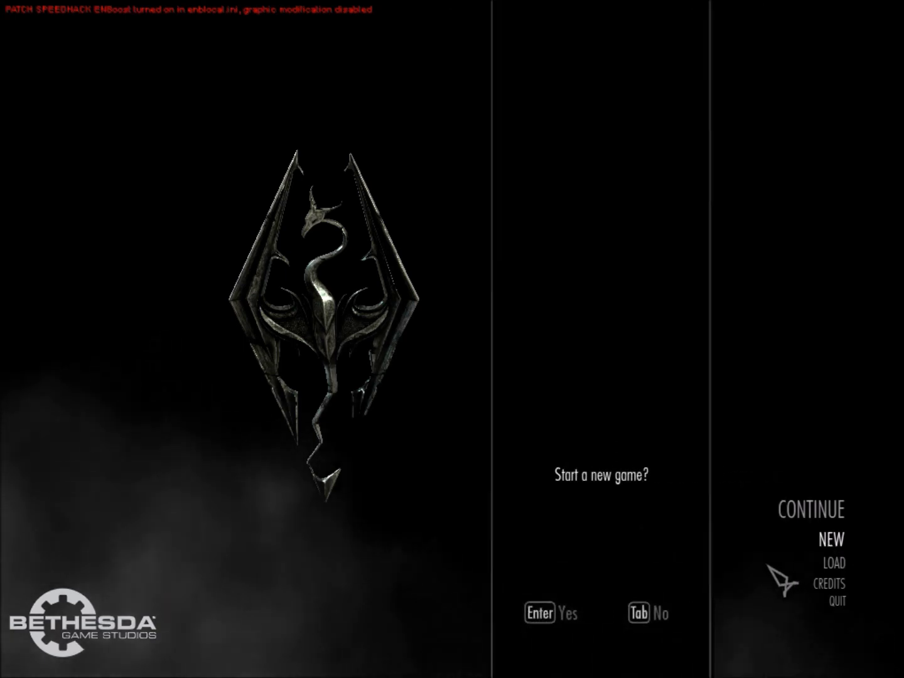